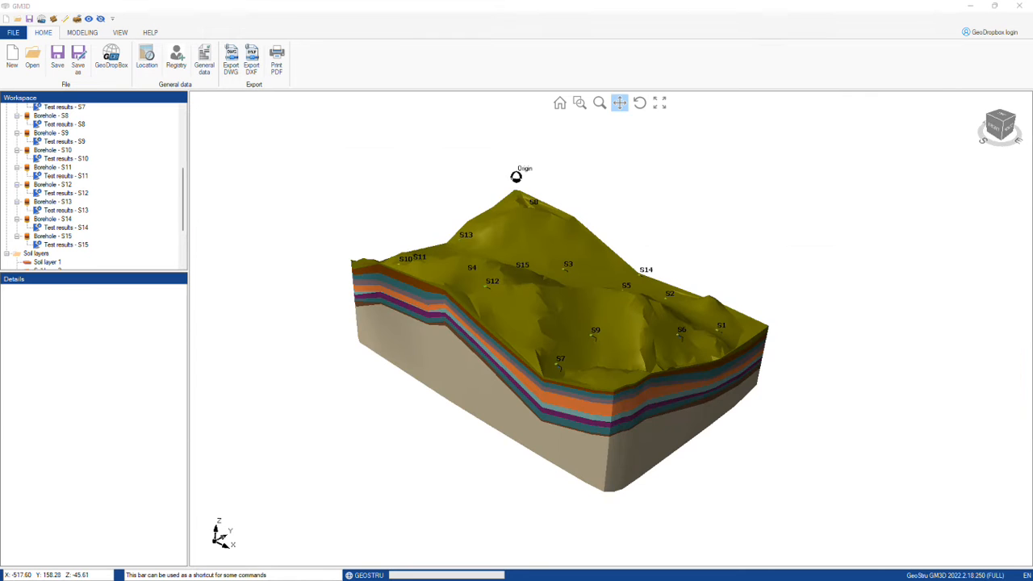
Step: Rotate the terrain model with boreholes S1–S15 to show its top surface and stacked soil layers
middle_drag(624, 389, 567, 370)
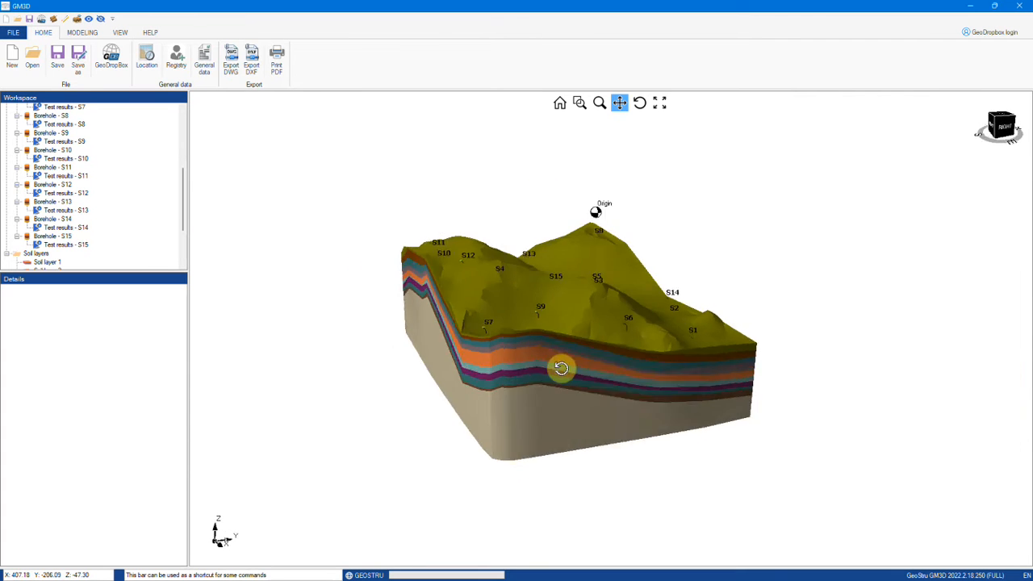
middle_drag(481, 373, 459, 321)
middle_drag(675, 364, 397, 280)
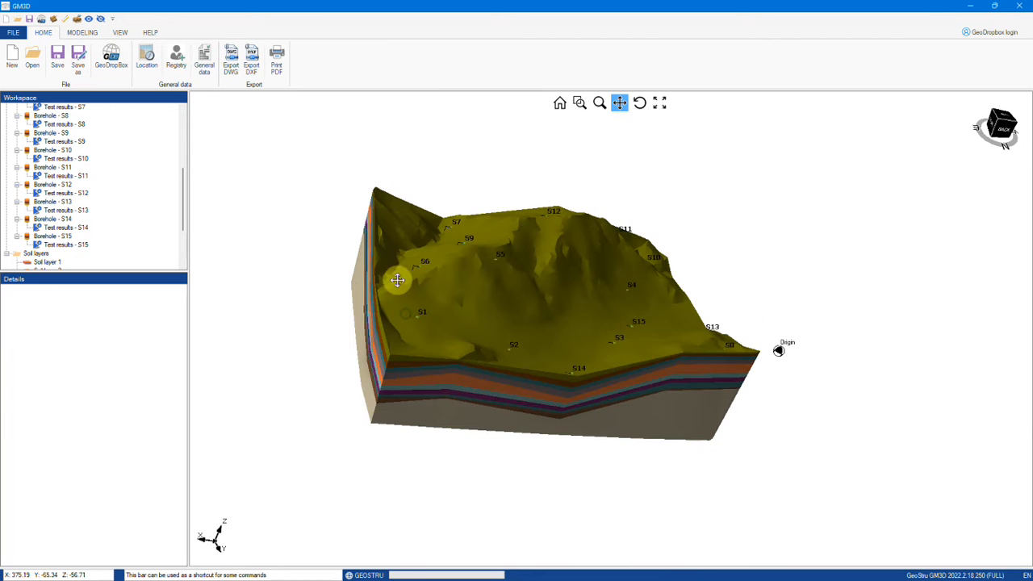
Step: Show edge lines and make the model semi-transparent, viewing it from a new angle
click(80, 33)
click(113, 33)
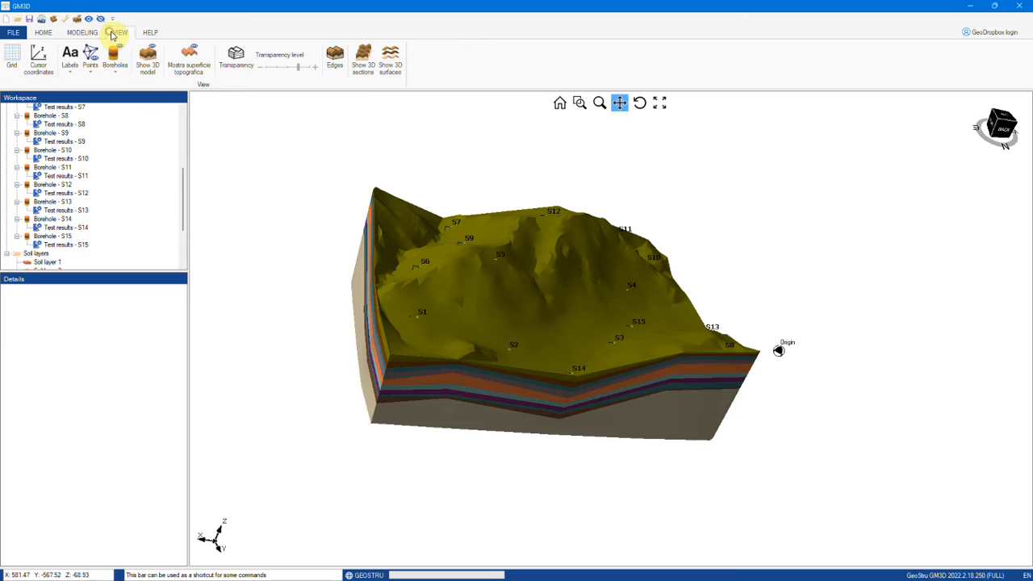
click(335, 65)
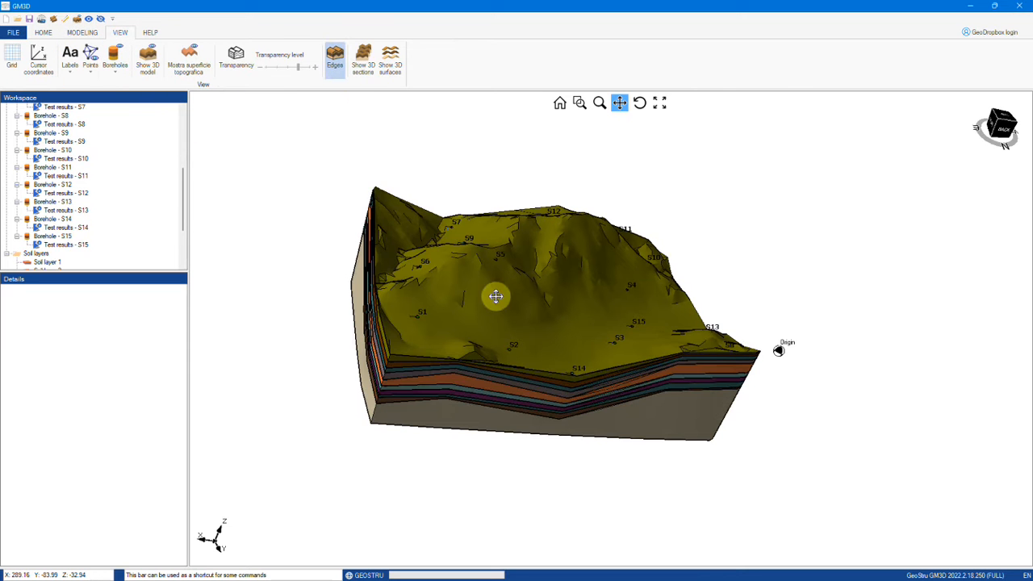
mouse_move(473, 347)
mouse_down()
mouse_move(487, 373)
mouse_move(412, 150)
mouse_up()
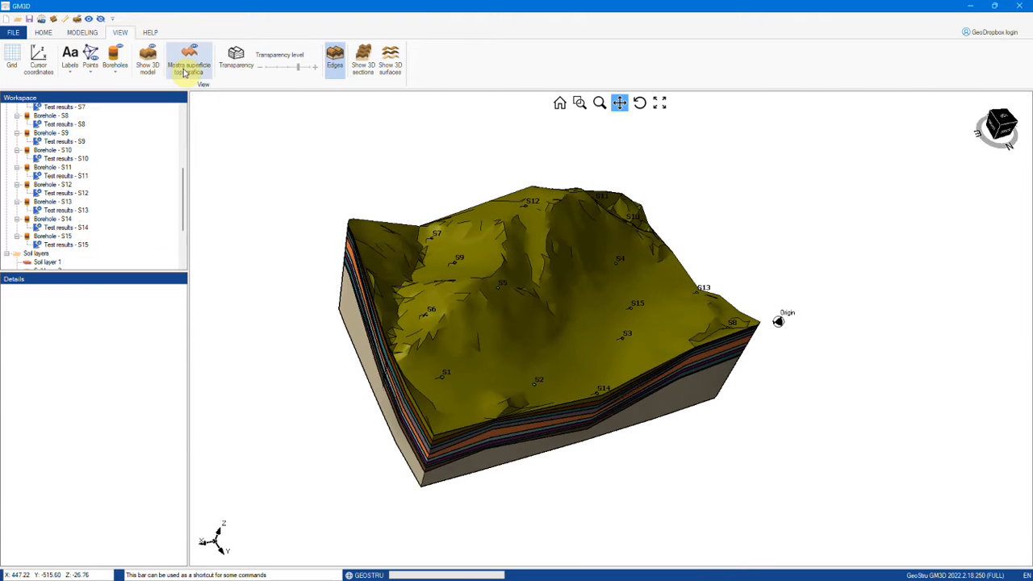
click(235, 60)
drag(596, 394, 643, 272)
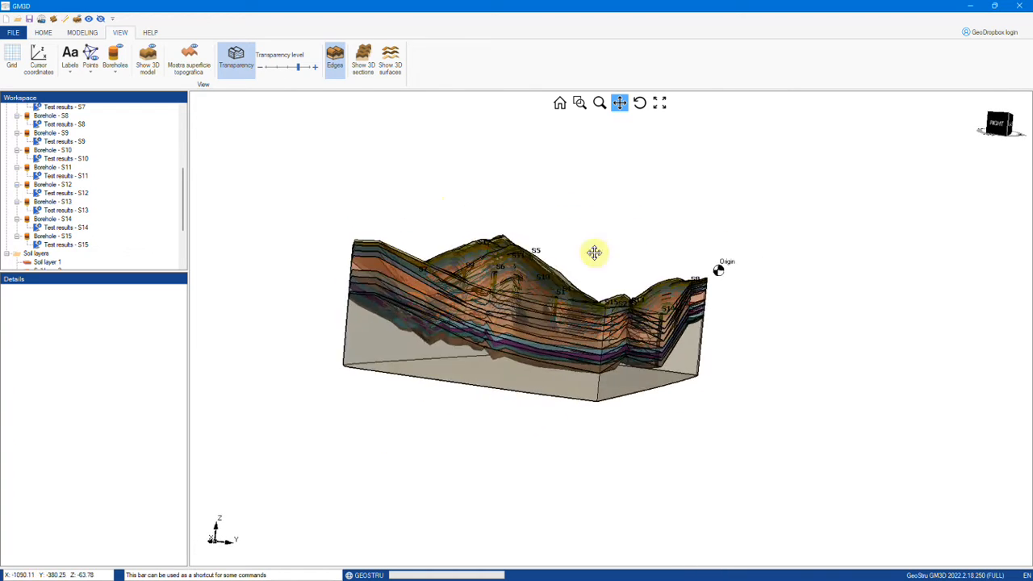
Step: Restore the opaque model without edges and display it as 3D cross-sections seen from near the top
click(236, 60)
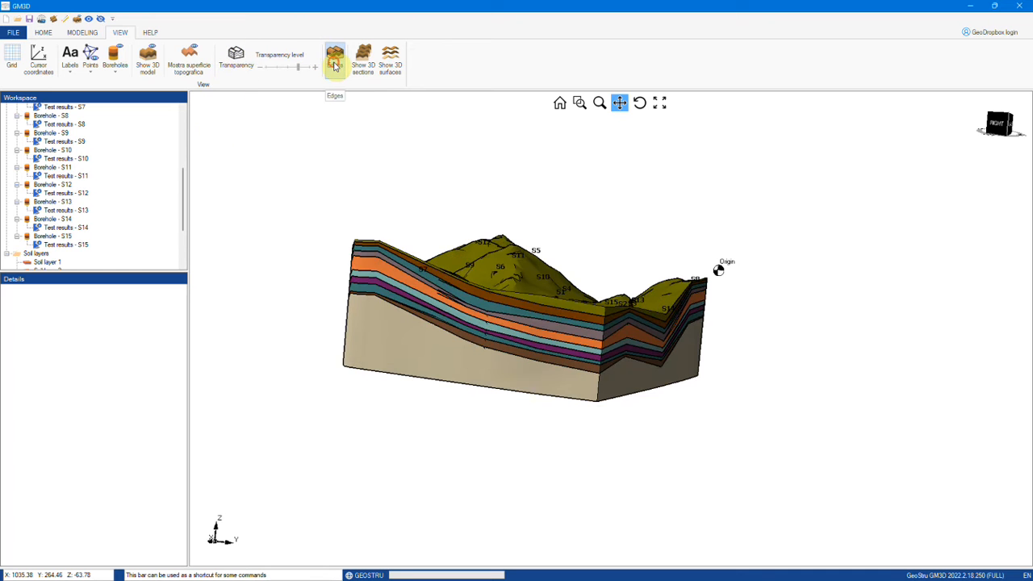
click(335, 62)
click(363, 58)
drag(513, 400, 413, 392)
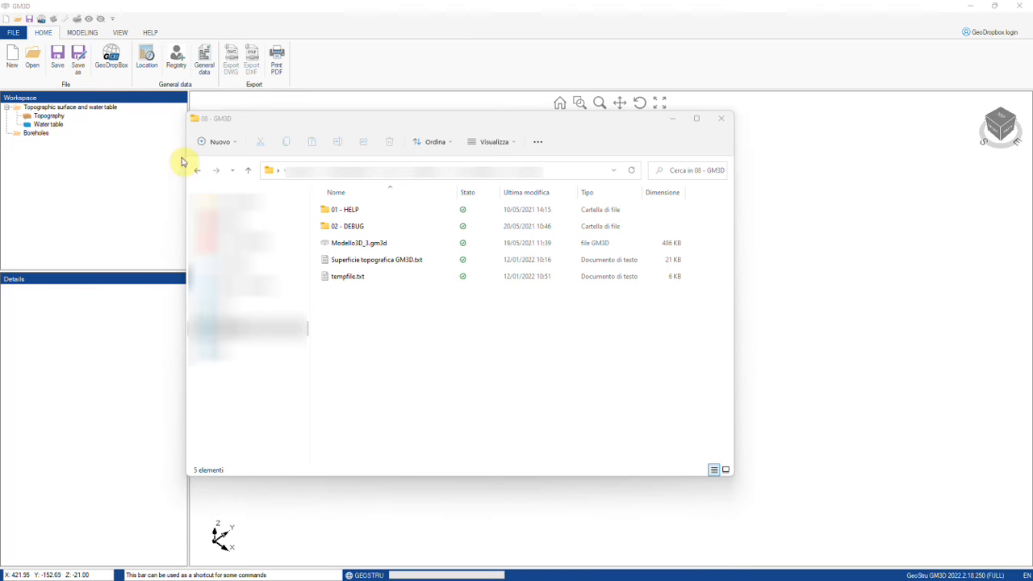
Step: Place the 08 - GM3D folder beside GM3D and drag Superficie topografica GM3D.txt toward the project
drag(369, 122, 489, 129)
mouse_move(491, 267)
mouse_down()
mouse_move(380, 292)
mouse_move(61, 165)
mouse_move(45, 125)
mouse_move(60, 154)
mouse_move(474, 270)
mouse_up()
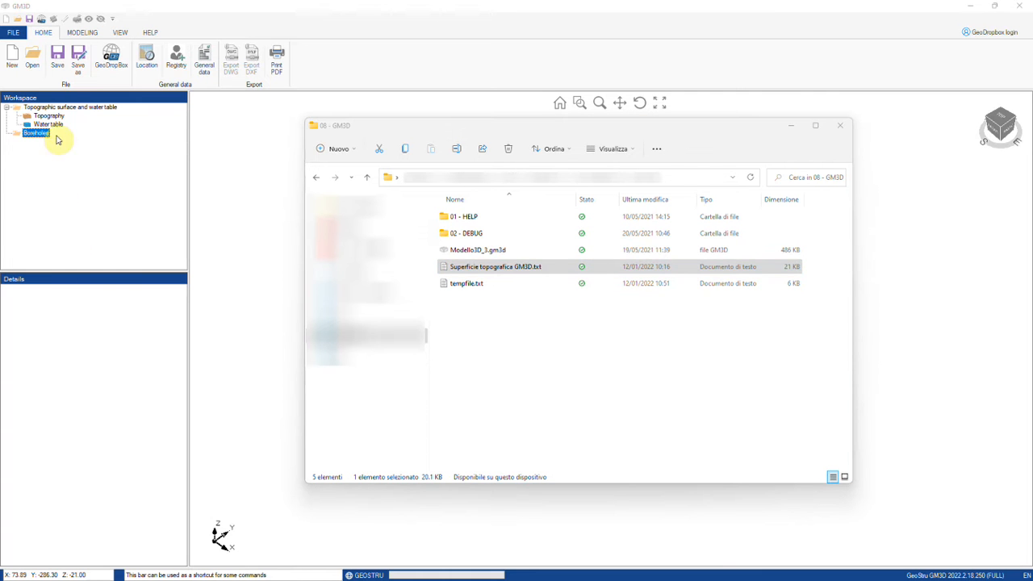
Step: Load Superficie topografica GM3D.txt into the Topography points table with Axes translation enabled
click(48, 117)
right_click(69, 329)
click(89, 334)
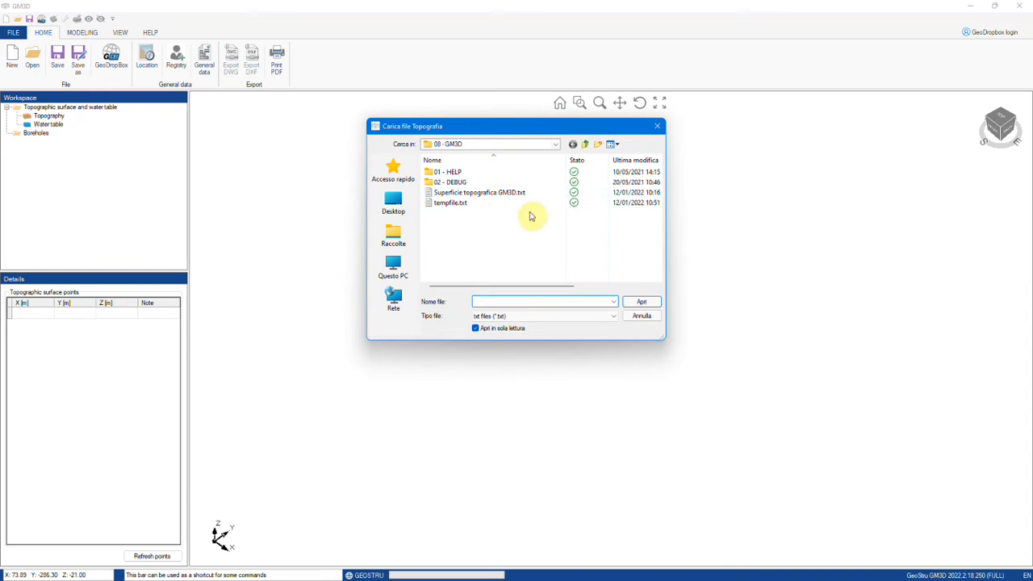
click(483, 192)
click(636, 301)
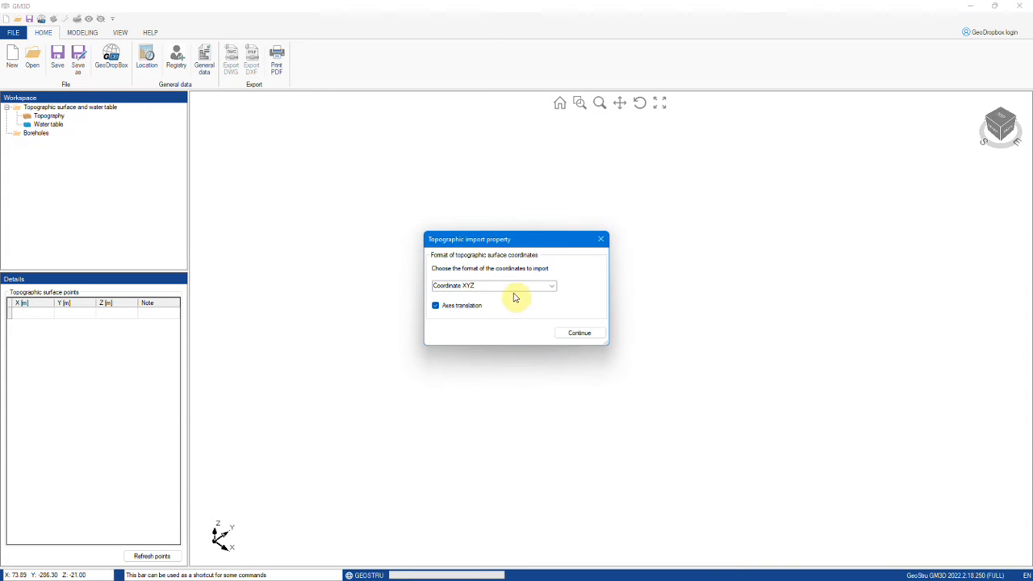
click(462, 312)
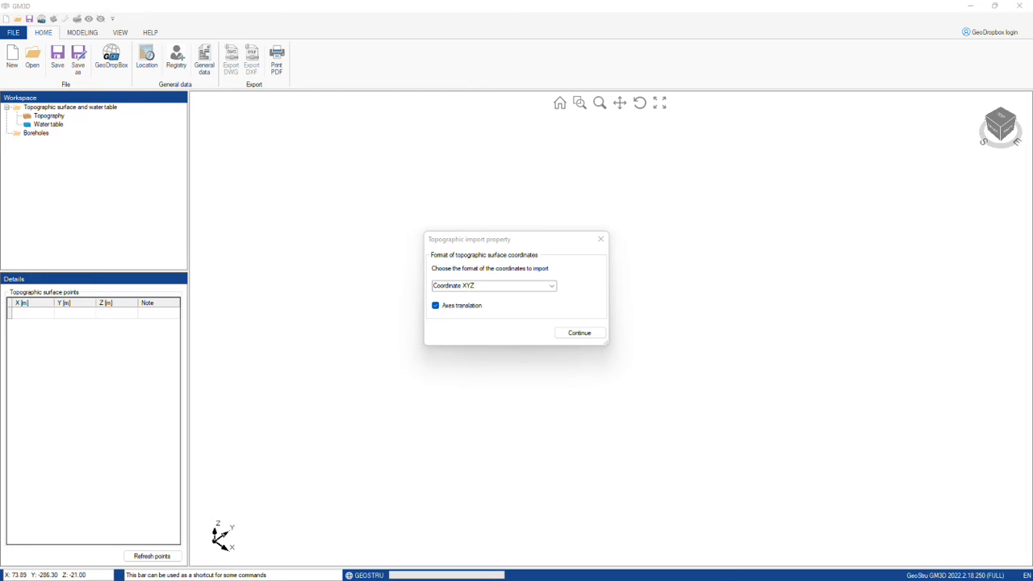
click(589, 332)
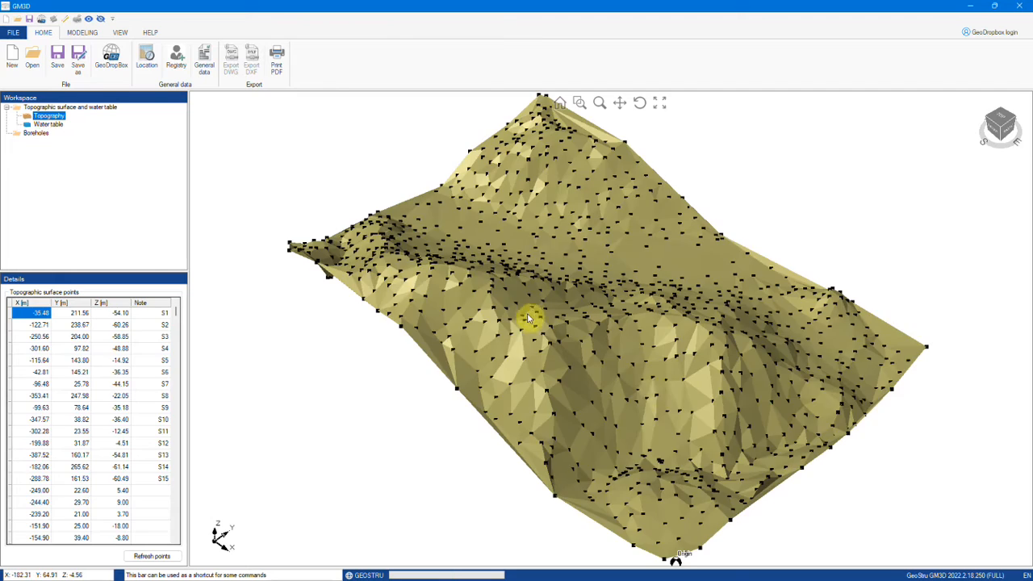
drag(683, 463, 702, 396)
scroll(716, 230, up, 5)
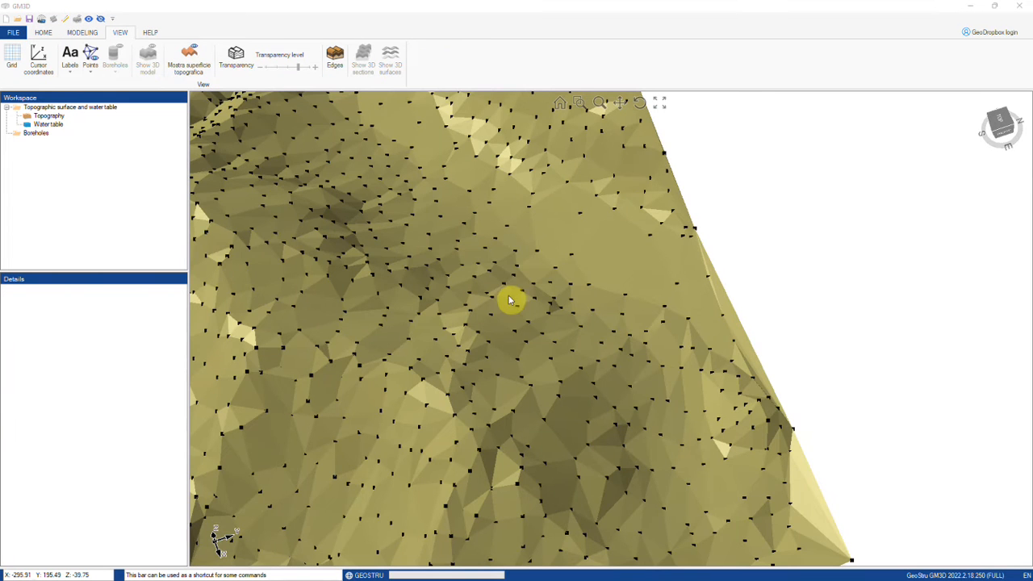
scroll(583, 240, up, 5)
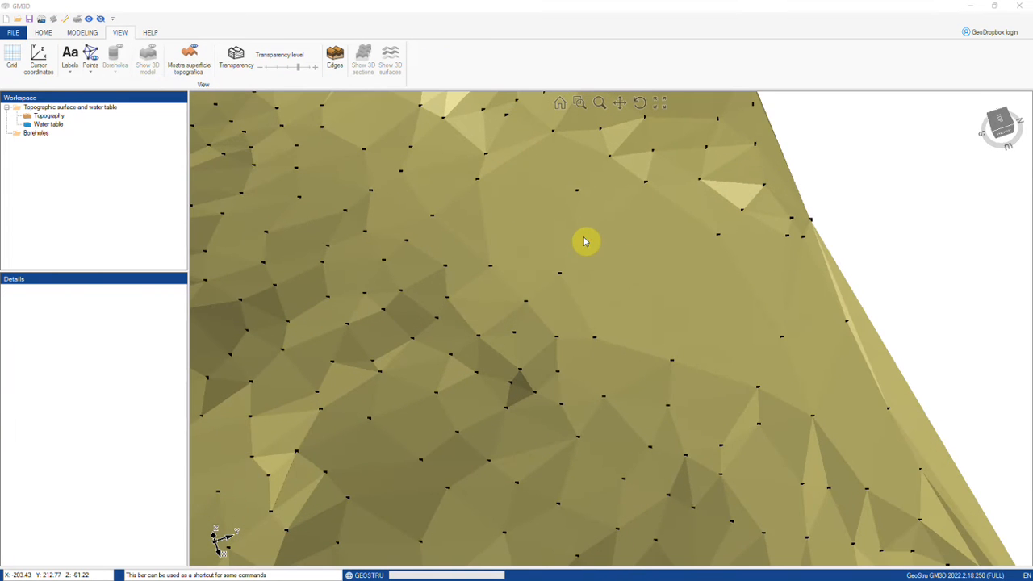
right_click(626, 241)
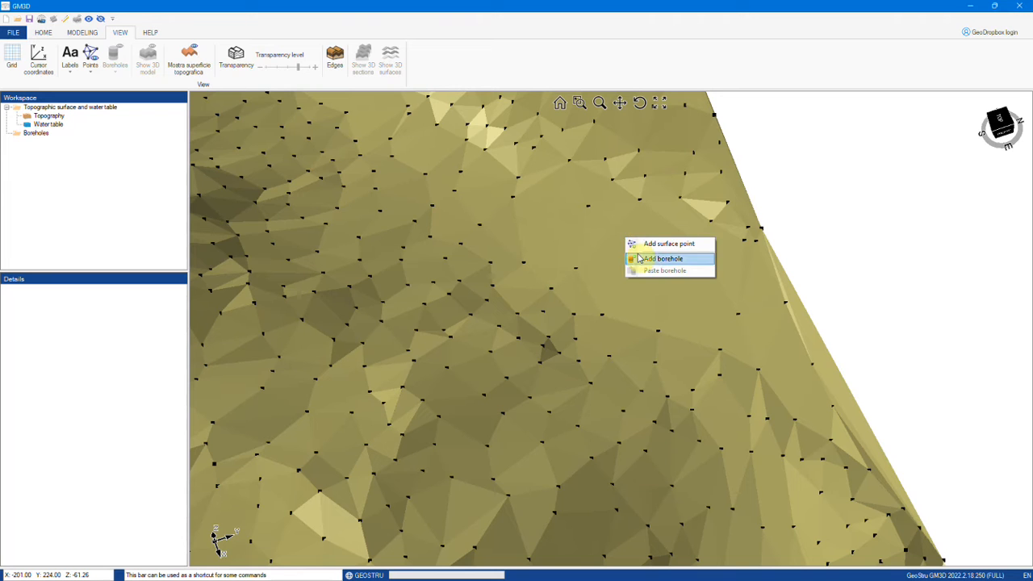
click(638, 241)
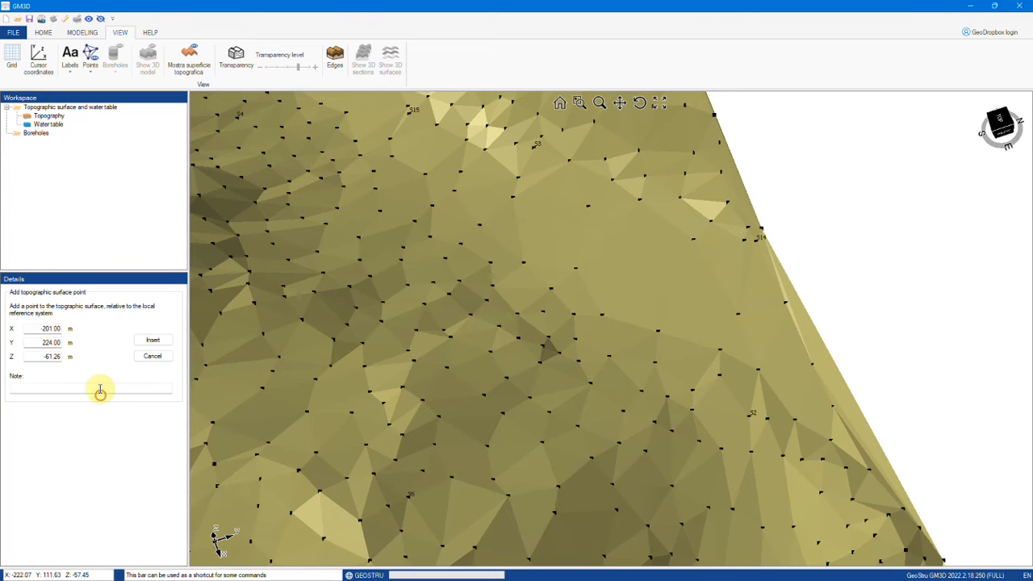
click(97, 388)
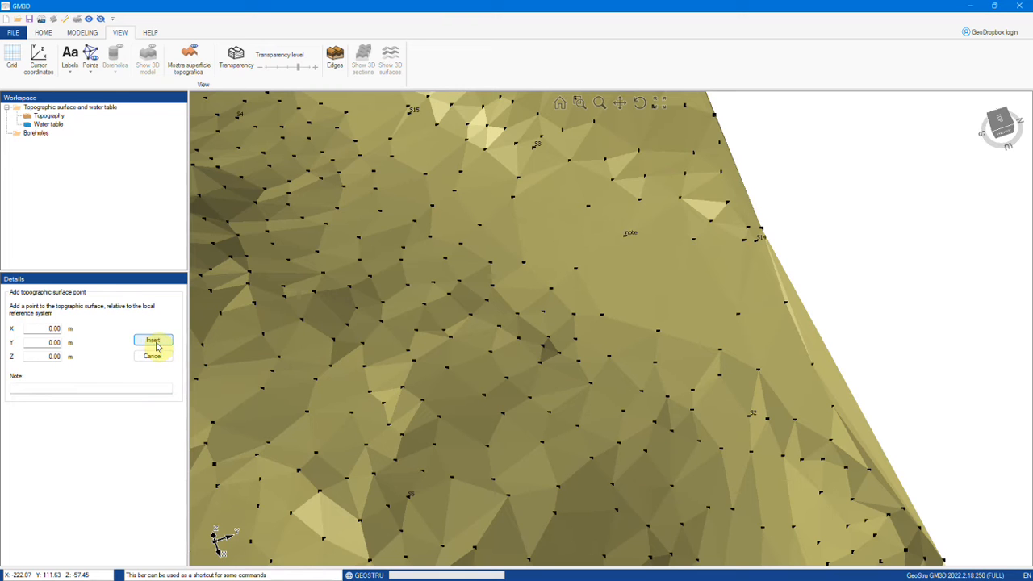
right_click(628, 239)
click(636, 254)
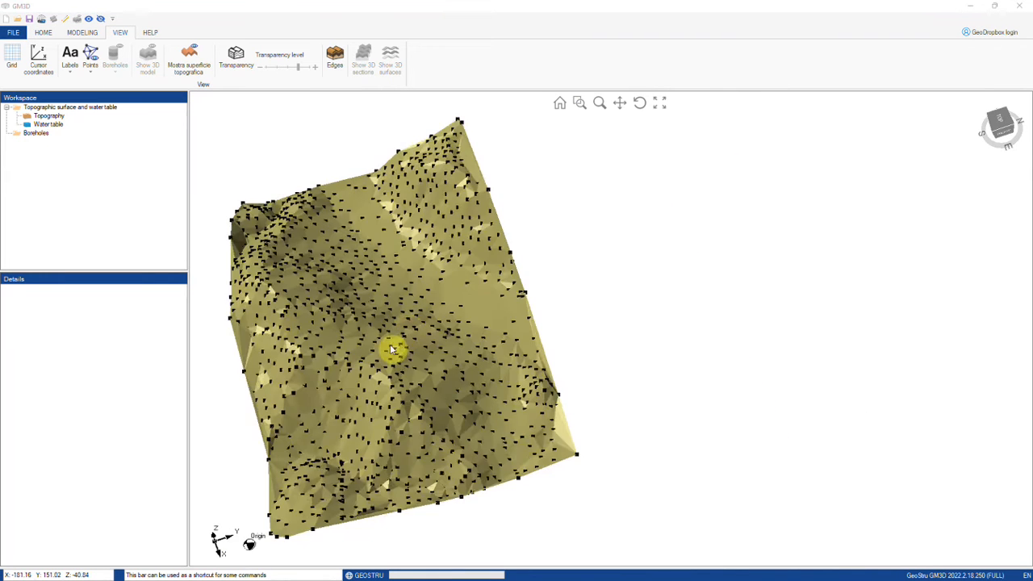
middle_drag(393, 346, 419, 332)
scroll(359, 317, up, 5)
scroll(359, 317, down, 3)
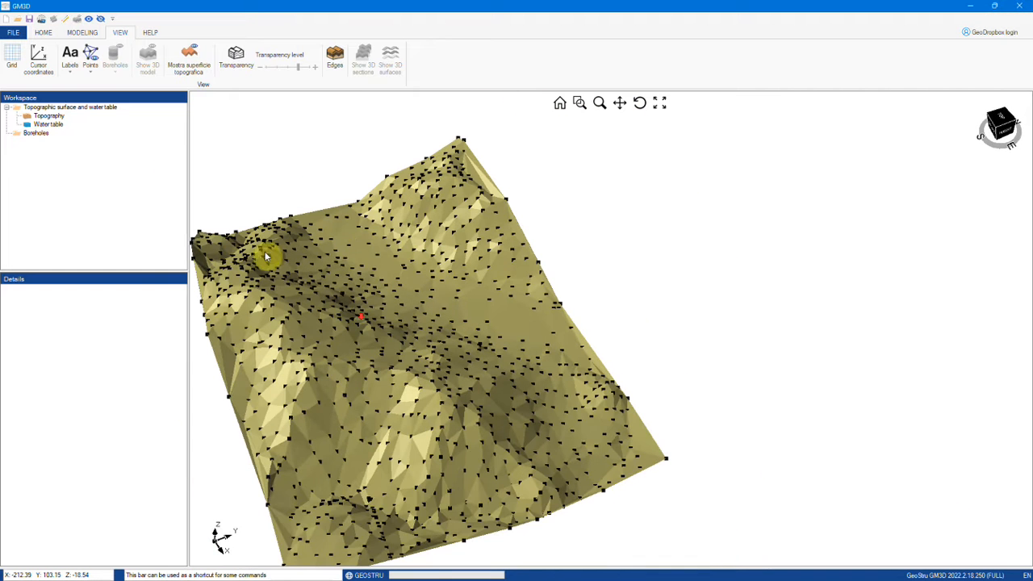
click(47, 116)
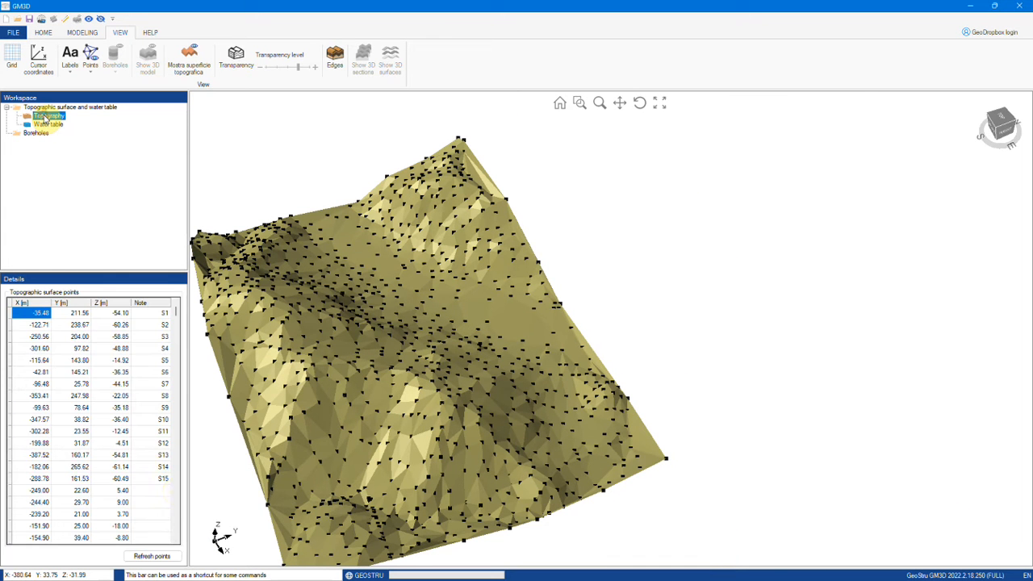
click(159, 557)
scroll(83, 414, down, 10)
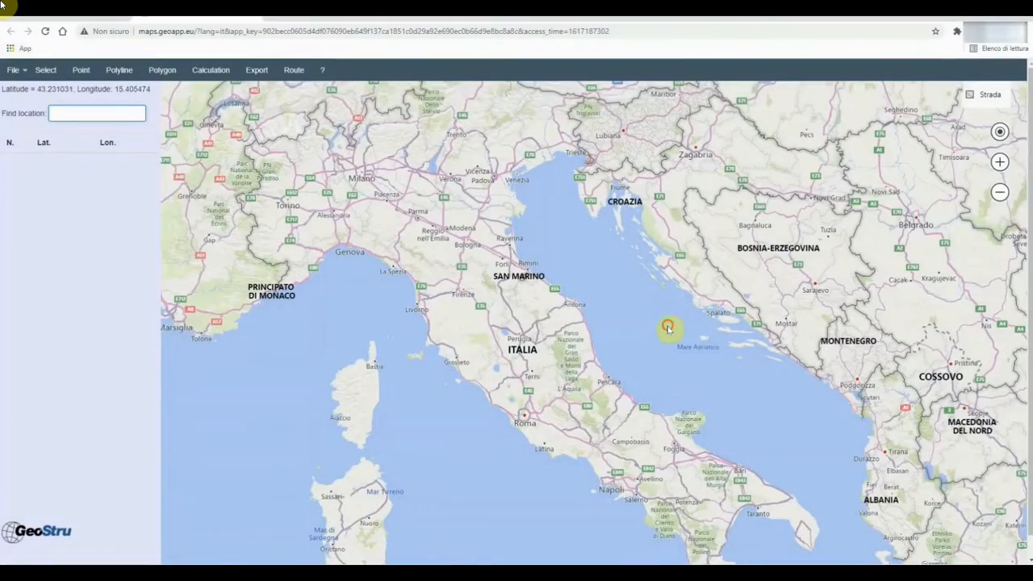
Step: Switch the map to satellite imagery and zoom into the mountain area
drag(668, 327, 621, 309)
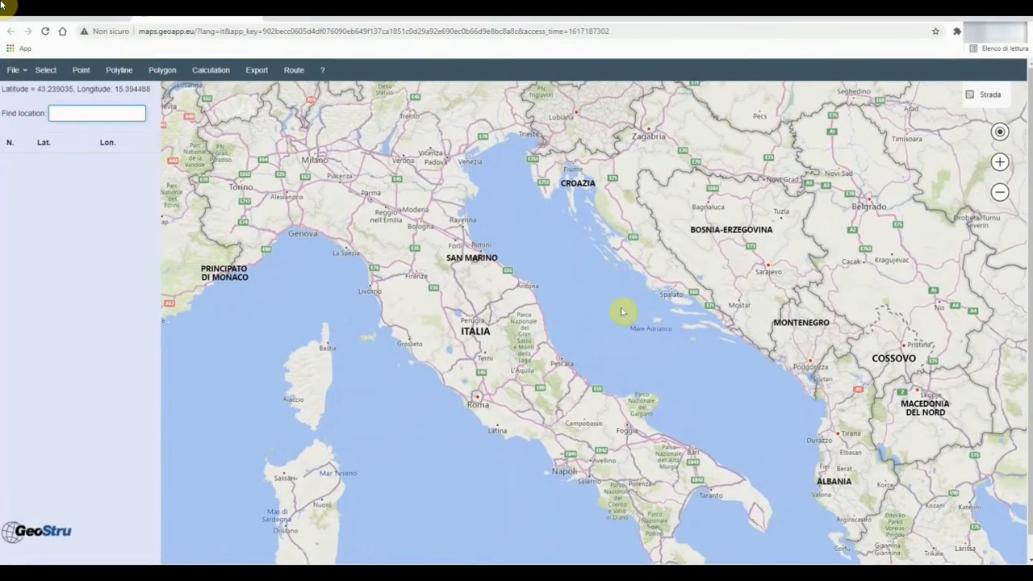
click(981, 92)
click(928, 166)
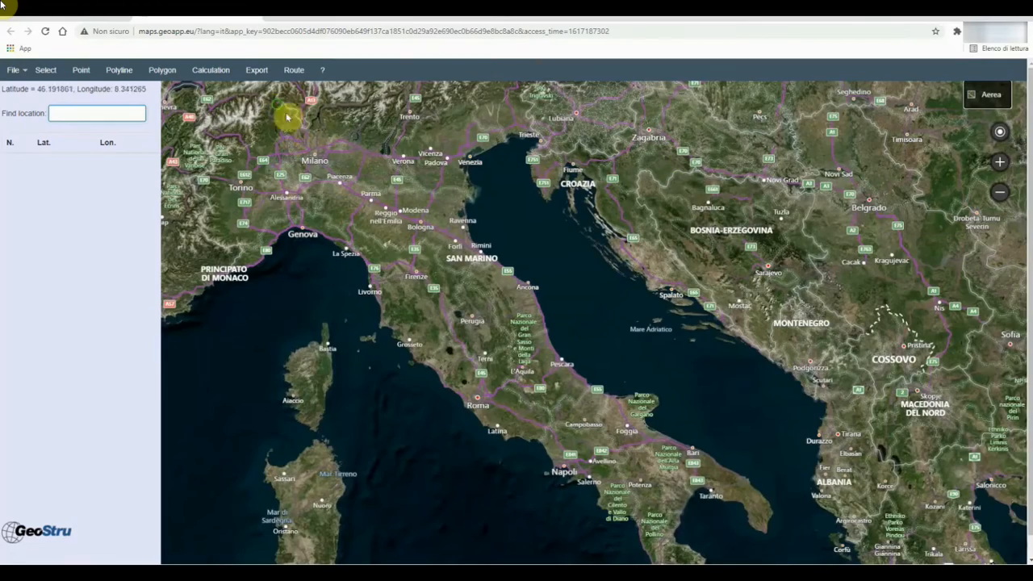
scroll(274, 107, up, 2)
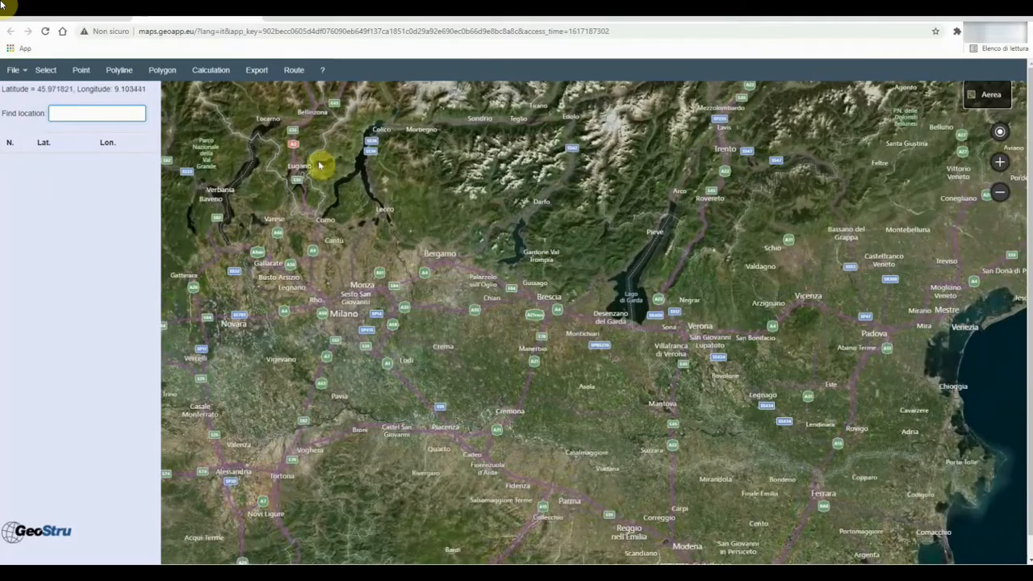
scroll(535, 270, up, 1)
scroll(544, 359, up, 1)
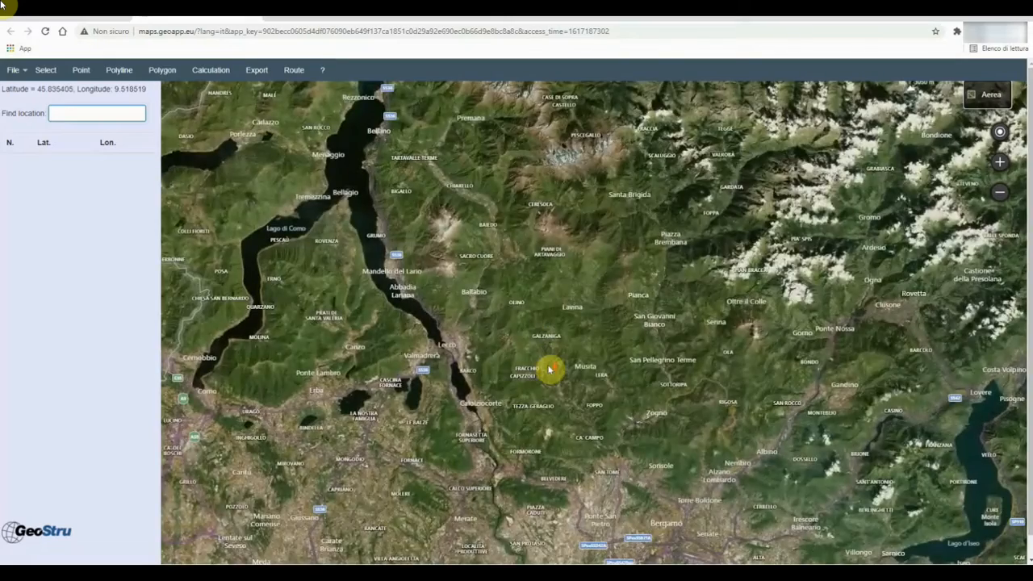
scroll(549, 369, up, 2)
scroll(303, 301, up, 2)
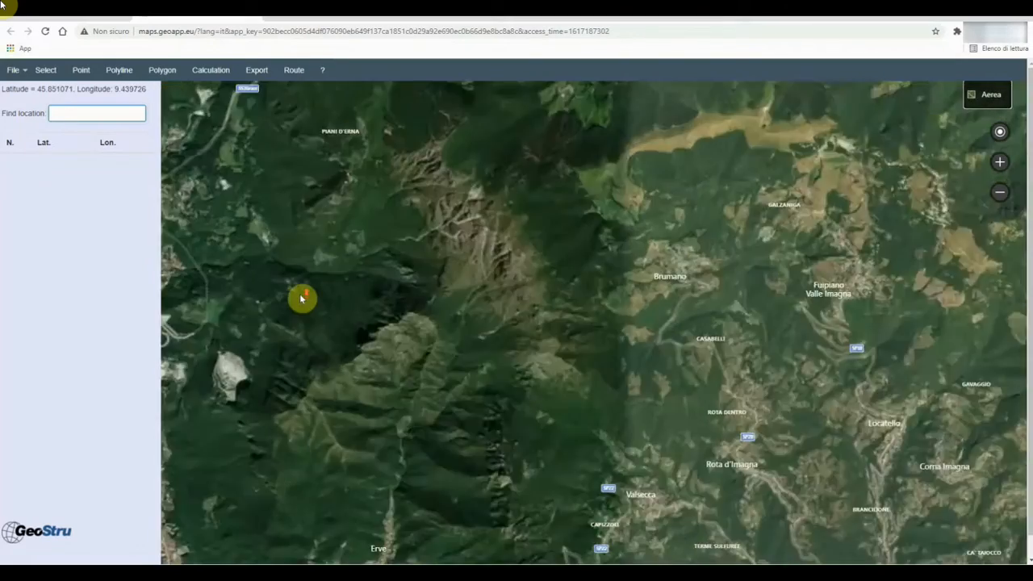
scroll(393, 267, up, 1)
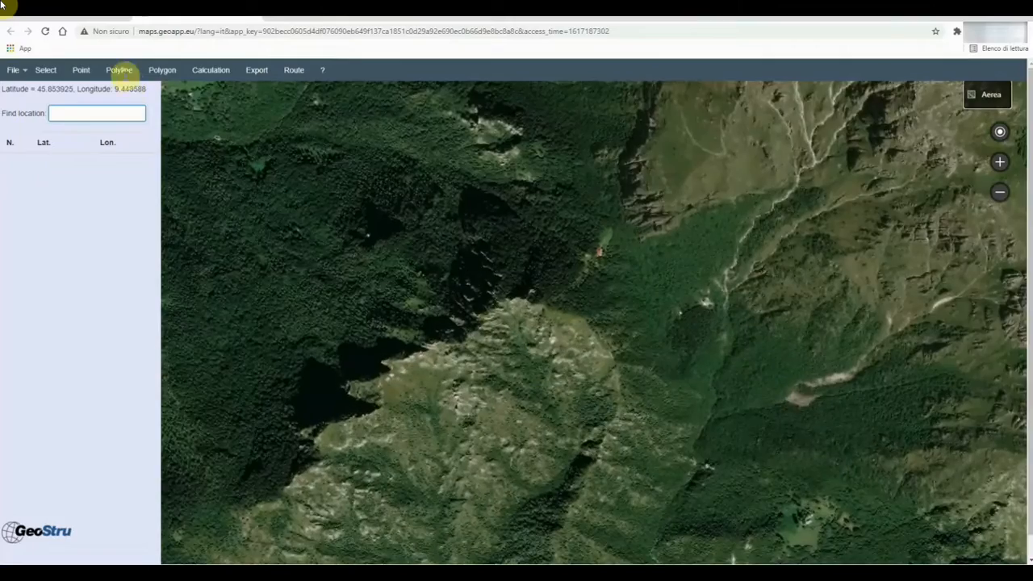
Step: Mark two corner points on the map and set up the 10×10 Mesh calculation
click(72, 69)
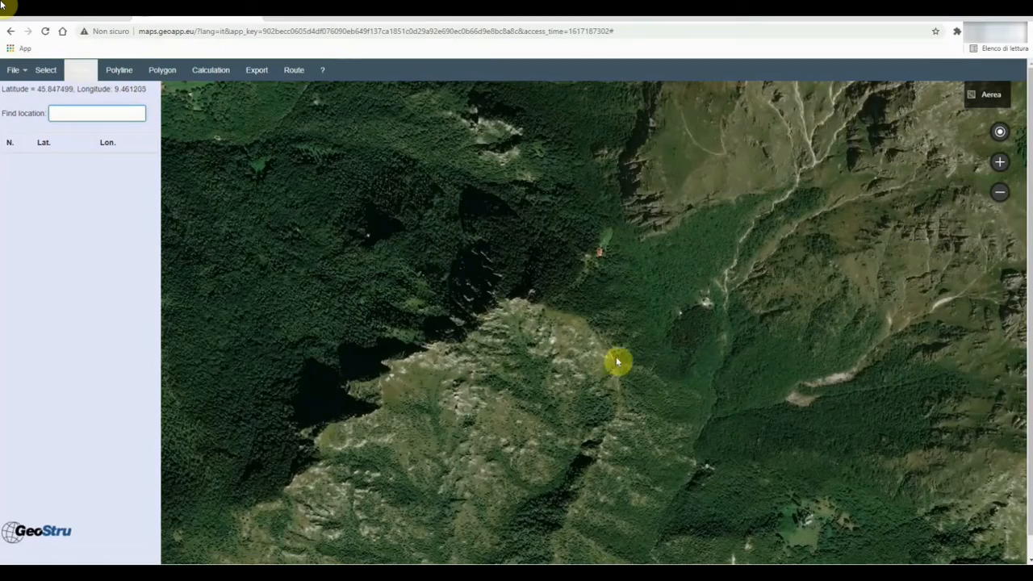
scroll(610, 453, up, 1)
scroll(605, 447, up, 1)
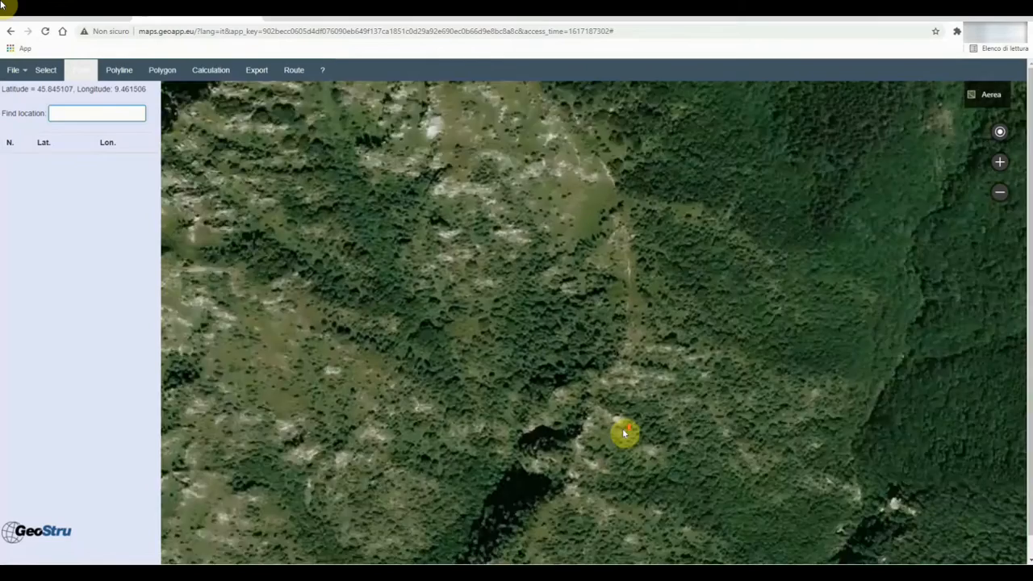
click(427, 217)
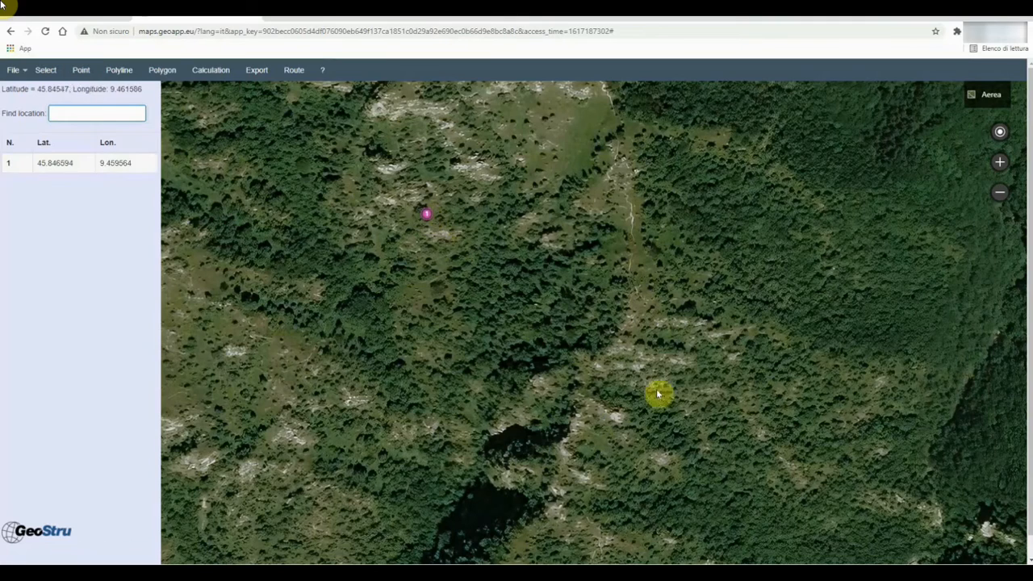
click(681, 394)
click(192, 71)
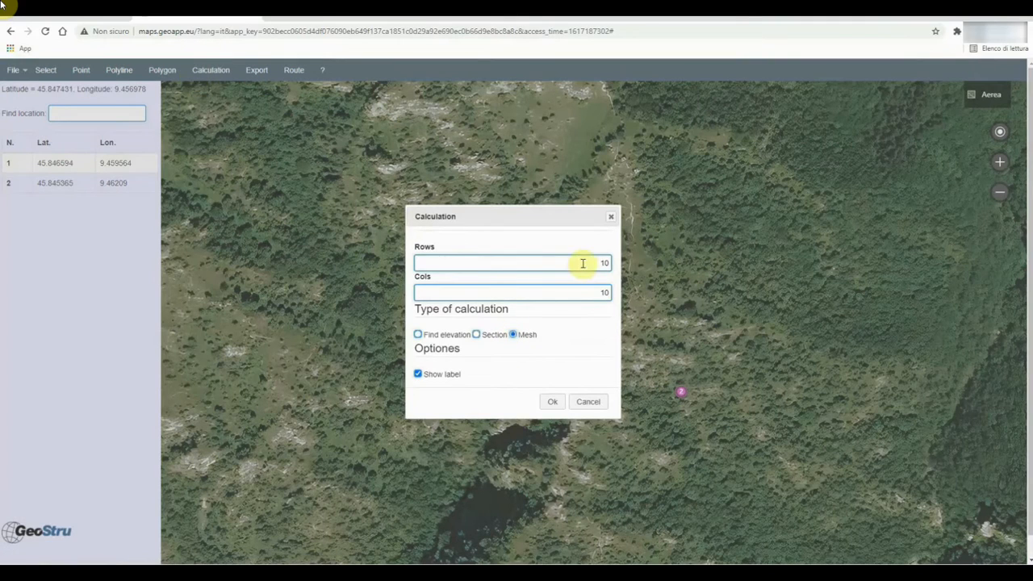
Step: Compute the 10×10 elevation mesh and add five extra points below it
click(549, 401)
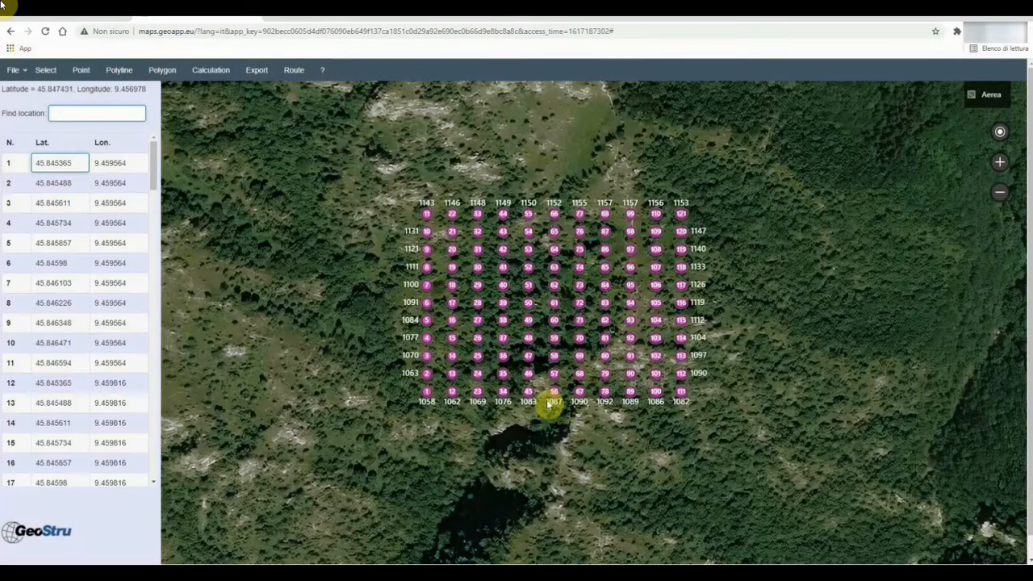
click(429, 422)
click(447, 454)
click(471, 480)
click(512, 490)
click(555, 495)
Step: Add nine more points around and near the lake
click(603, 485)
click(637, 468)
click(658, 434)
click(628, 425)
click(532, 424)
click(493, 434)
click(509, 458)
click(555, 462)
click(589, 456)
Step: Export the points as North East Z text, saved as tempfile.txt
click(258, 73)
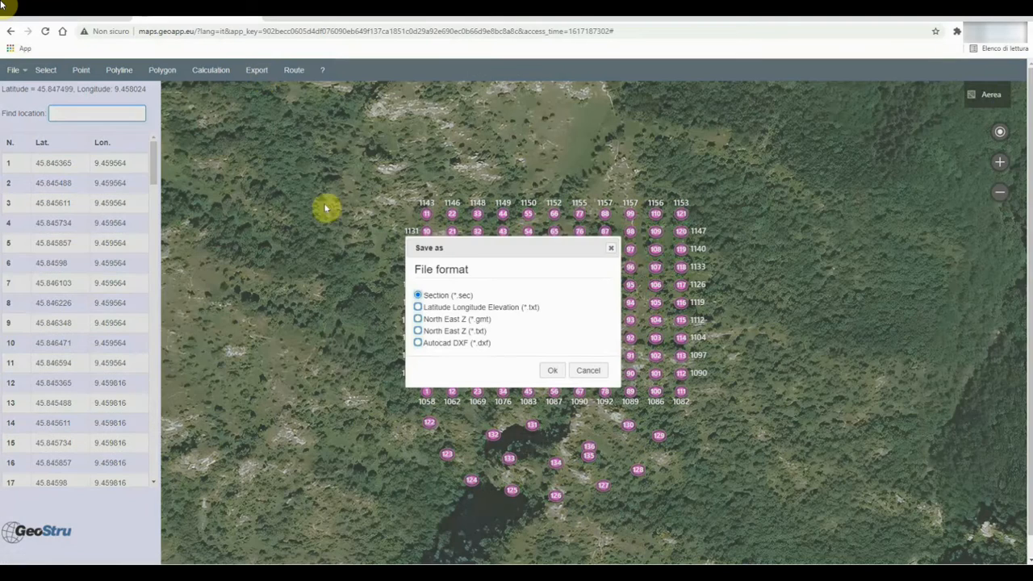
click(551, 370)
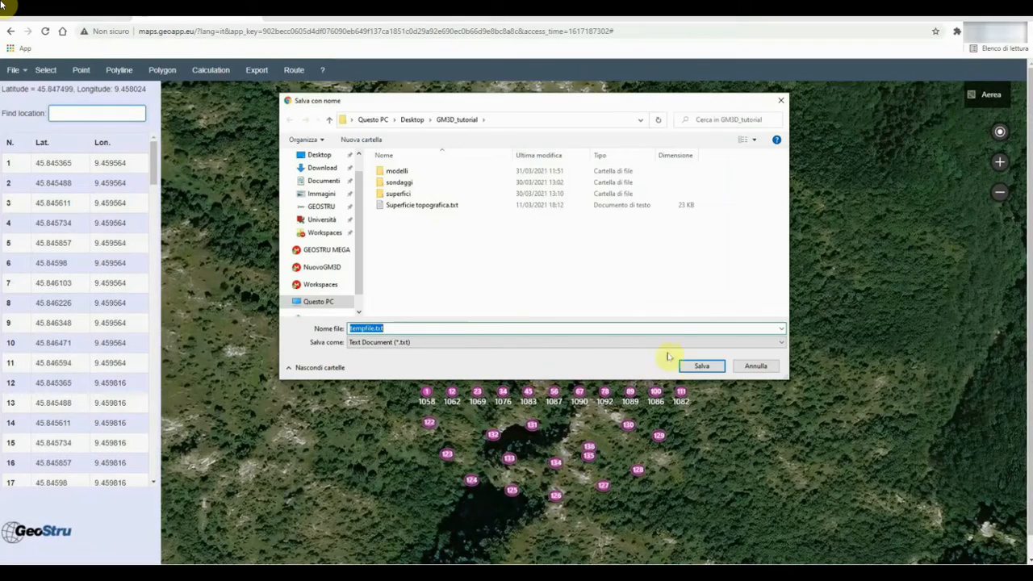
click(693, 368)
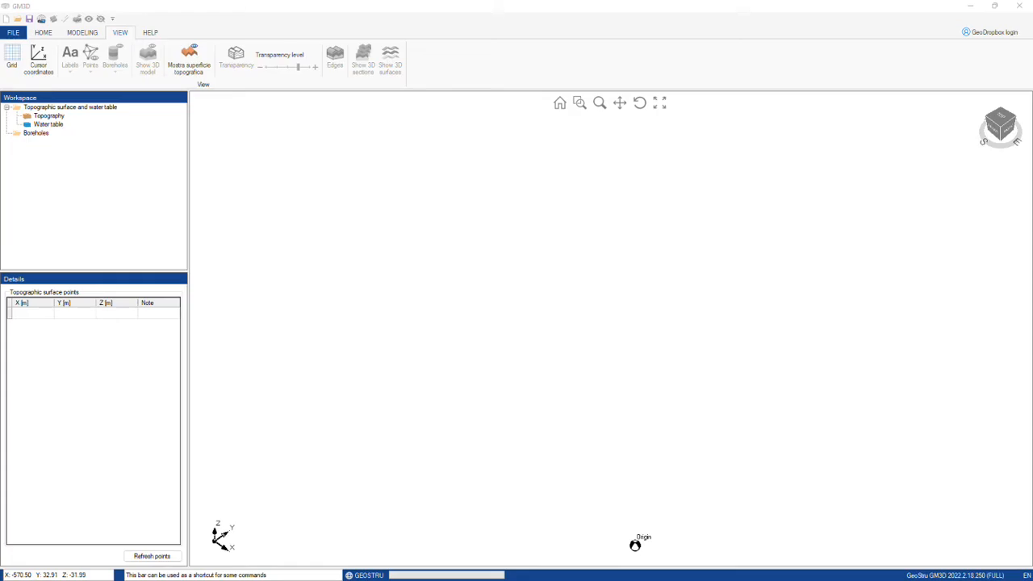
Step: Import tempfile.txt as the topographic surface using the North East Z coordinate format
click(47, 115)
right_click(67, 330)
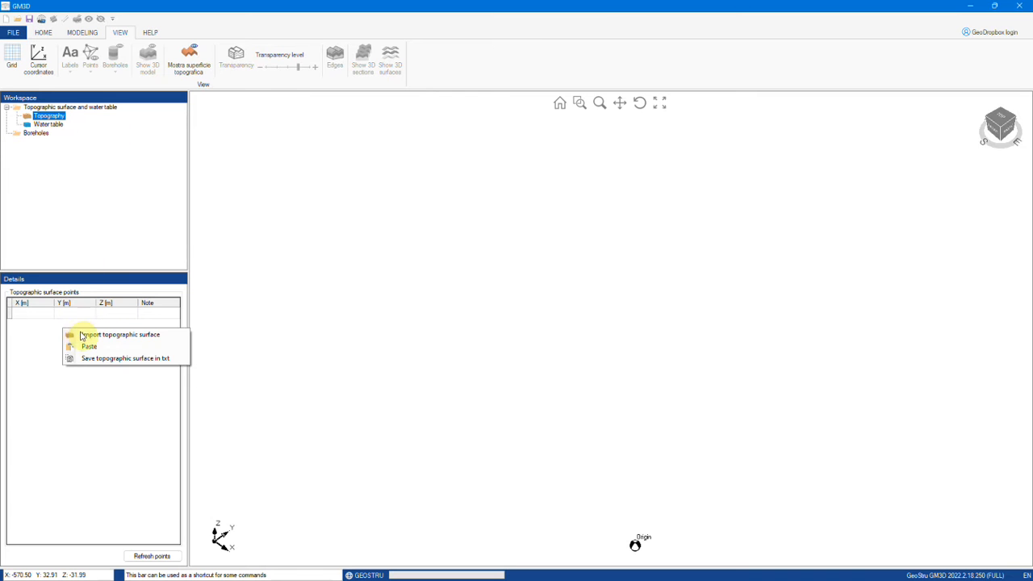
click(82, 338)
click(456, 202)
click(632, 302)
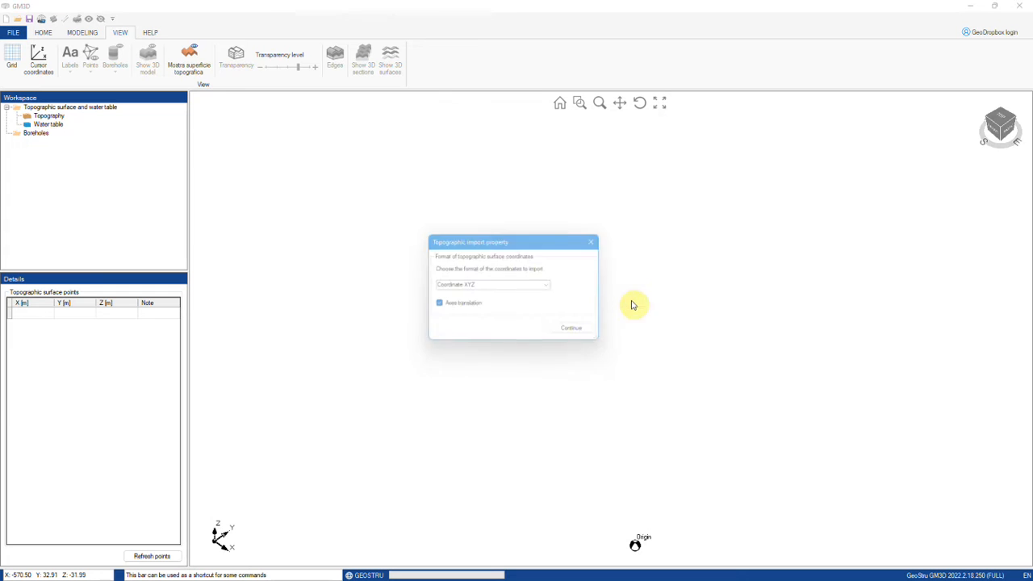
click(520, 288)
click(553, 286)
click(527, 306)
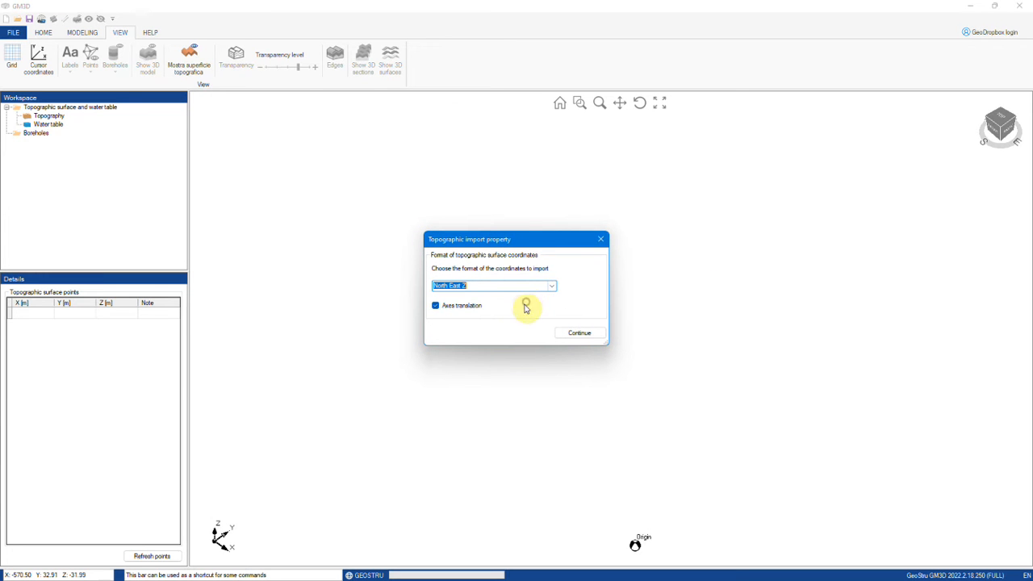
click(571, 333)
Step: Rotate the imported terrain and review its topography points table
drag(613, 436, 619, 386)
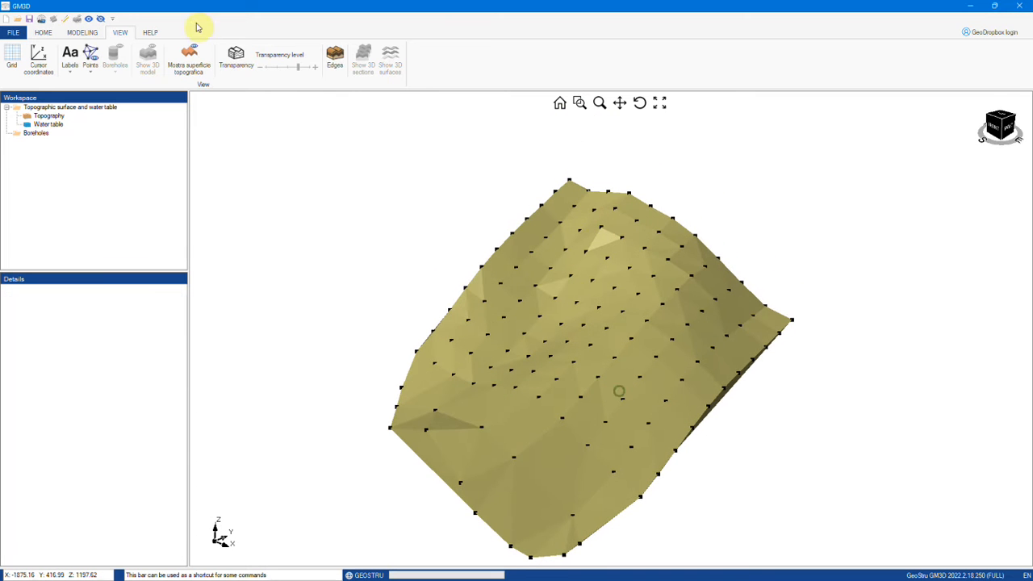
click(82, 32)
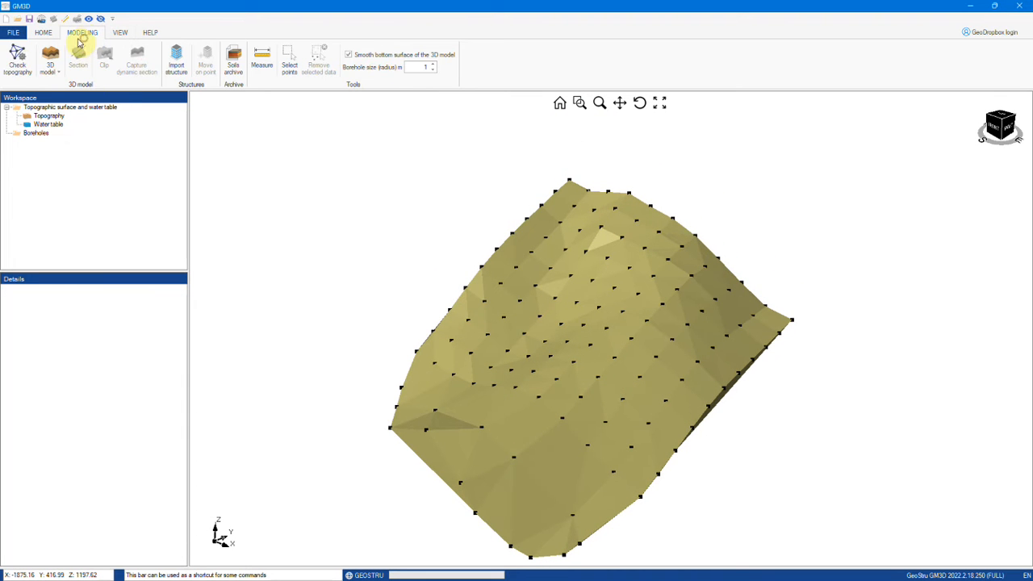
click(50, 117)
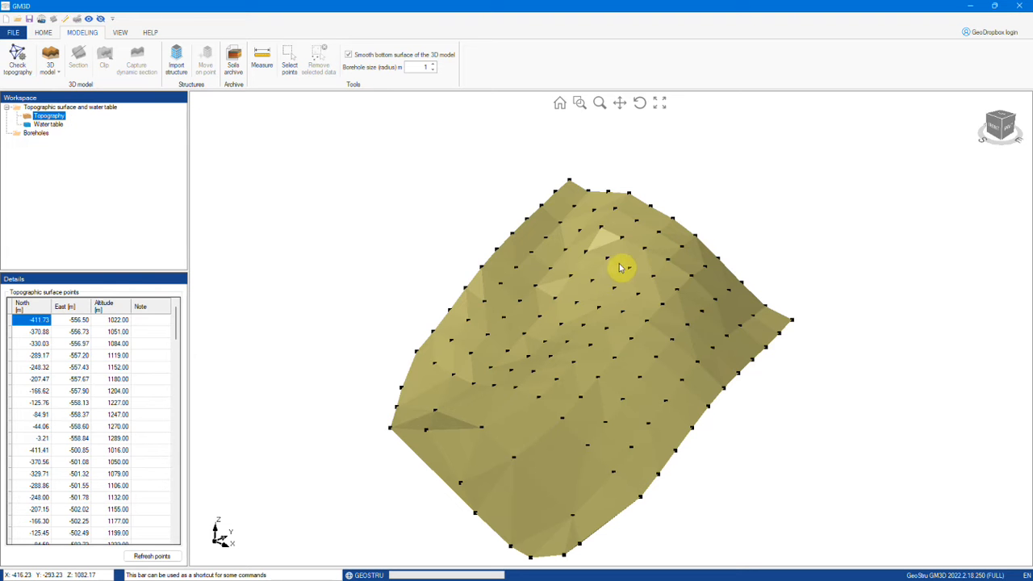
drag(595, 386, 575, 362)
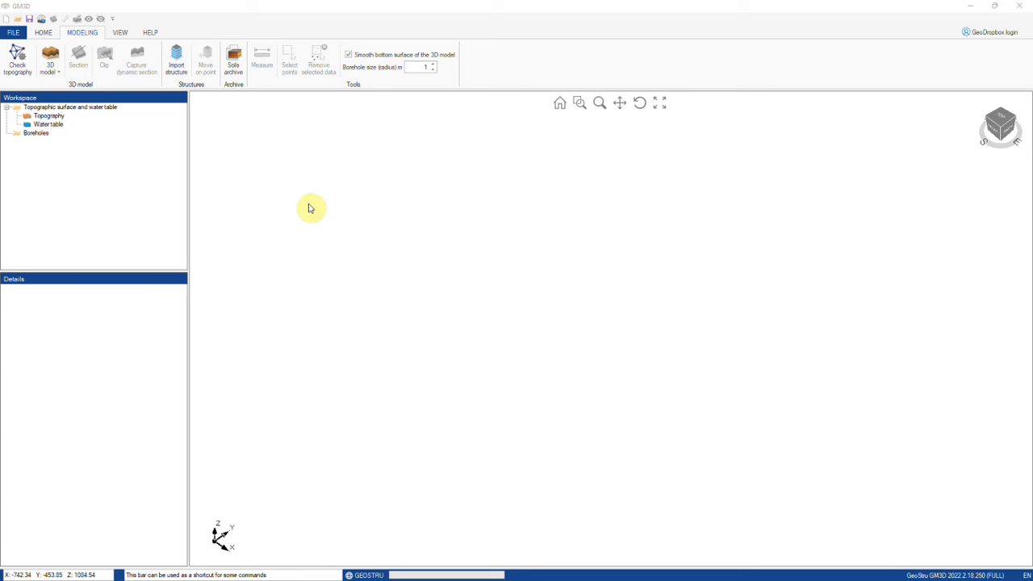
Step: Add soil test borehole S1 at xs 10, ys 10
click(50, 108)
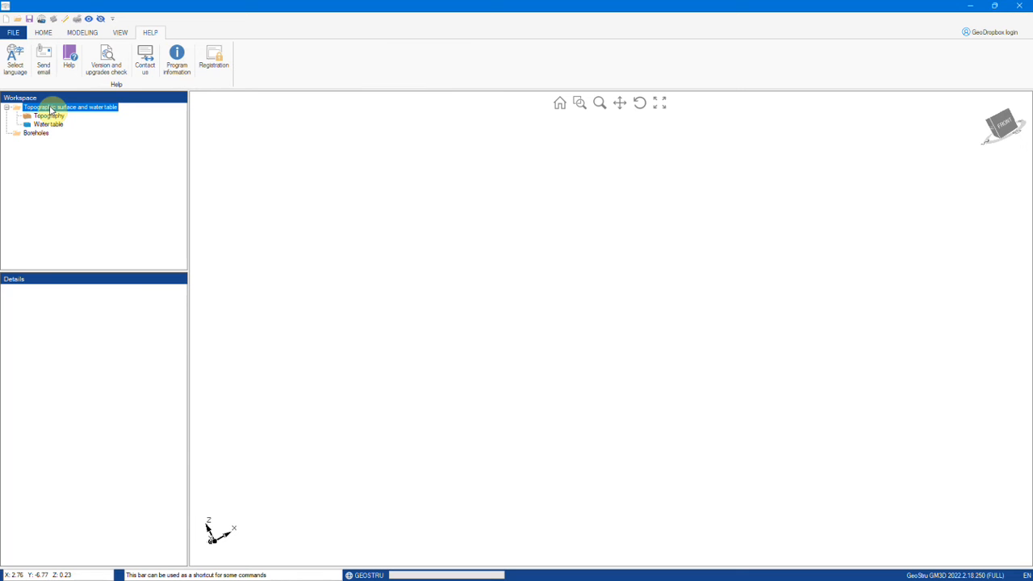
click(46, 123)
click(37, 134)
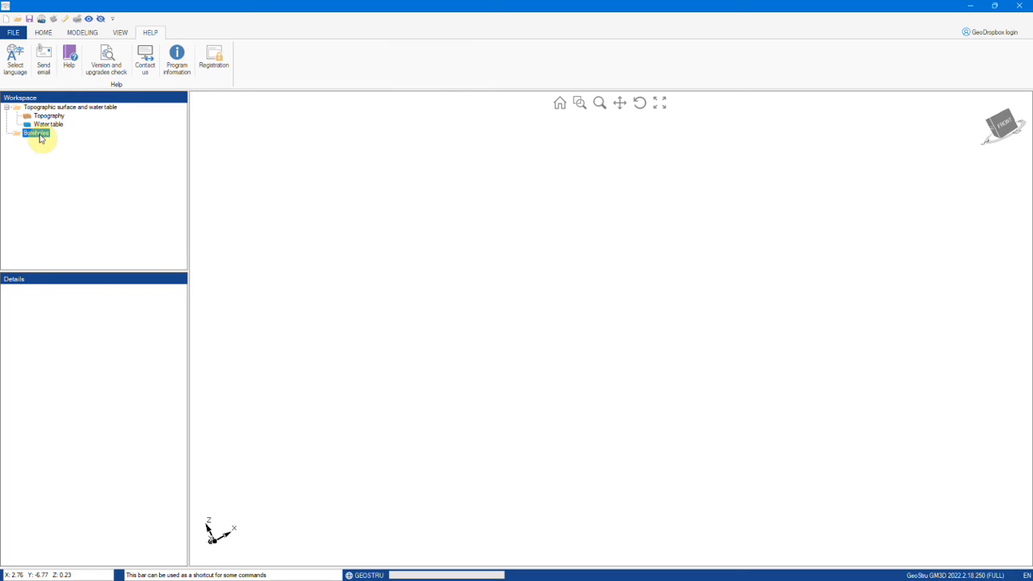
click(310, 193)
right_click(310, 193)
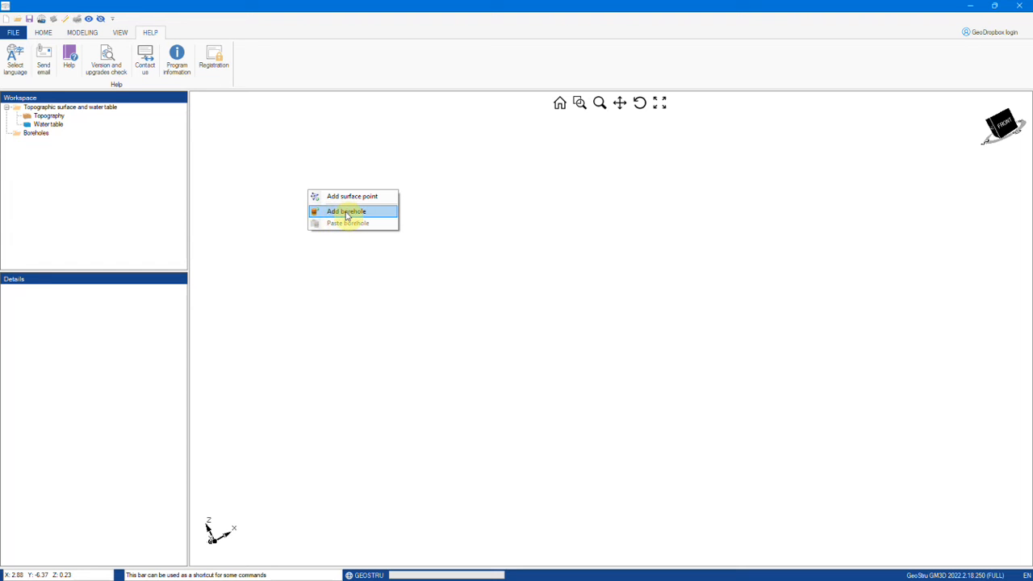
click(36, 134)
right_click(34, 134)
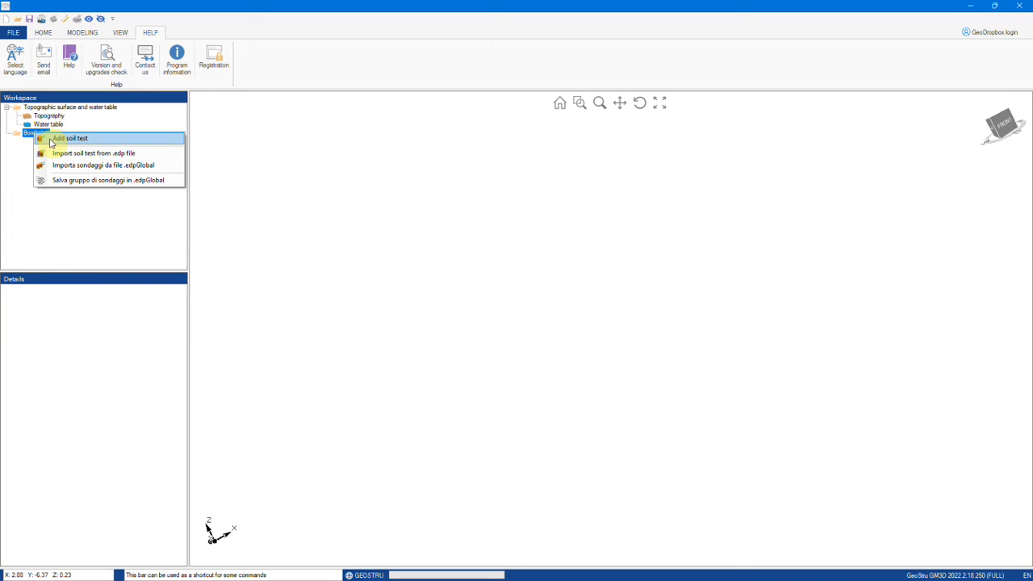
click(50, 139)
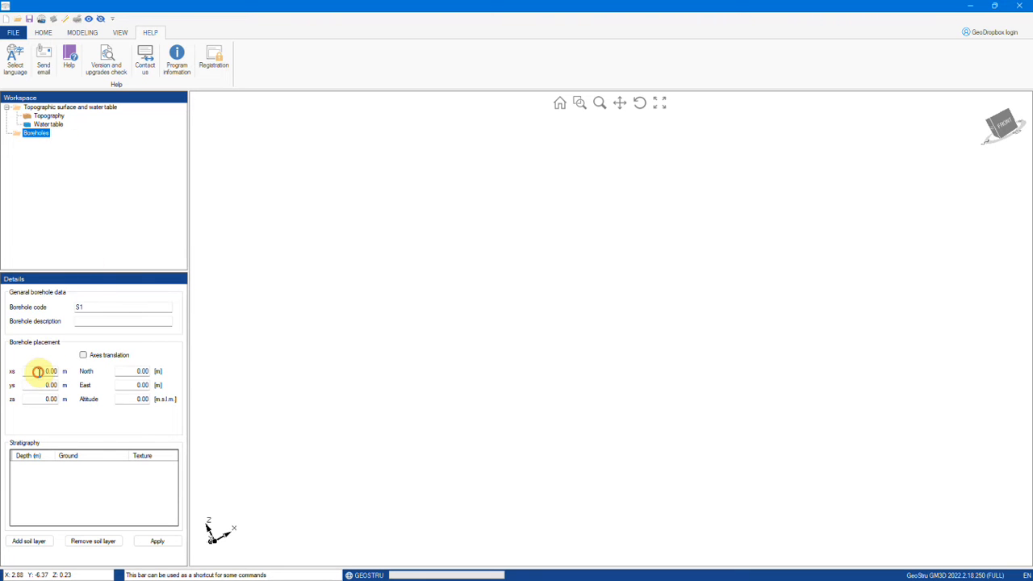
drag(38, 372, 74, 369)
drag(91, 306, 48, 308)
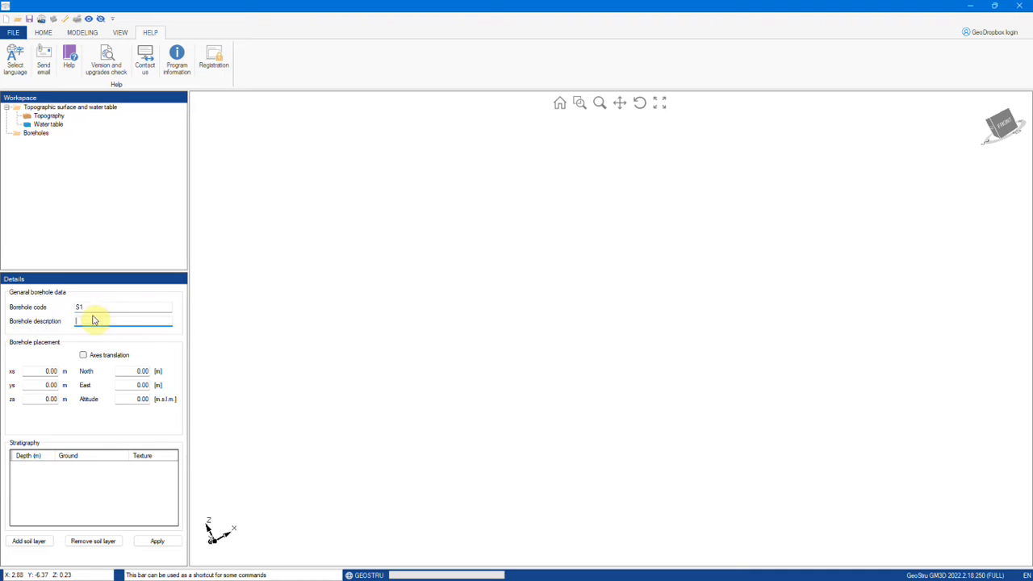
click(38, 370)
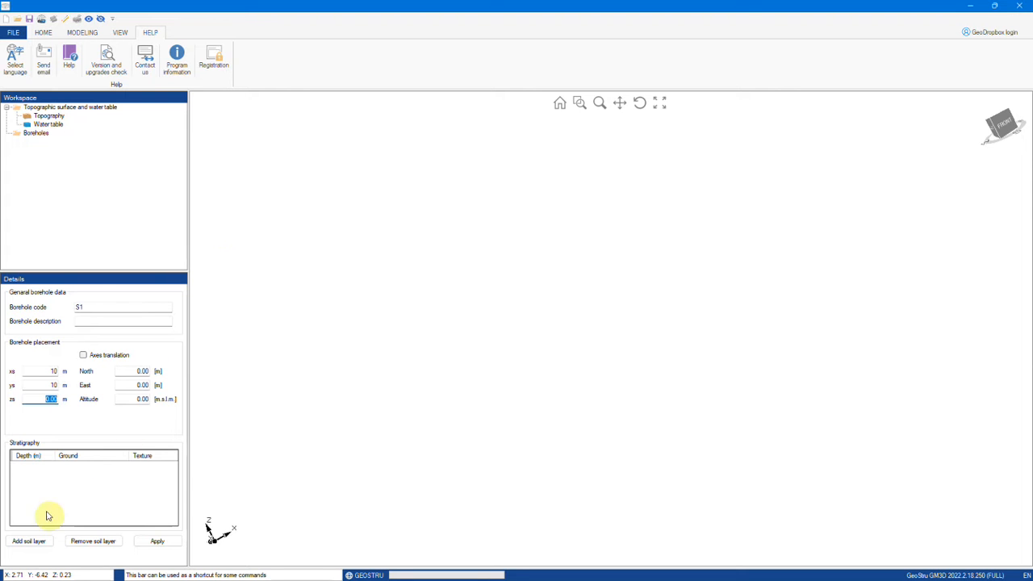
Step: Give S1 layers Terreno vegetale down to 5 m and Ciottoli down to 10 m
click(38, 538)
click(42, 470)
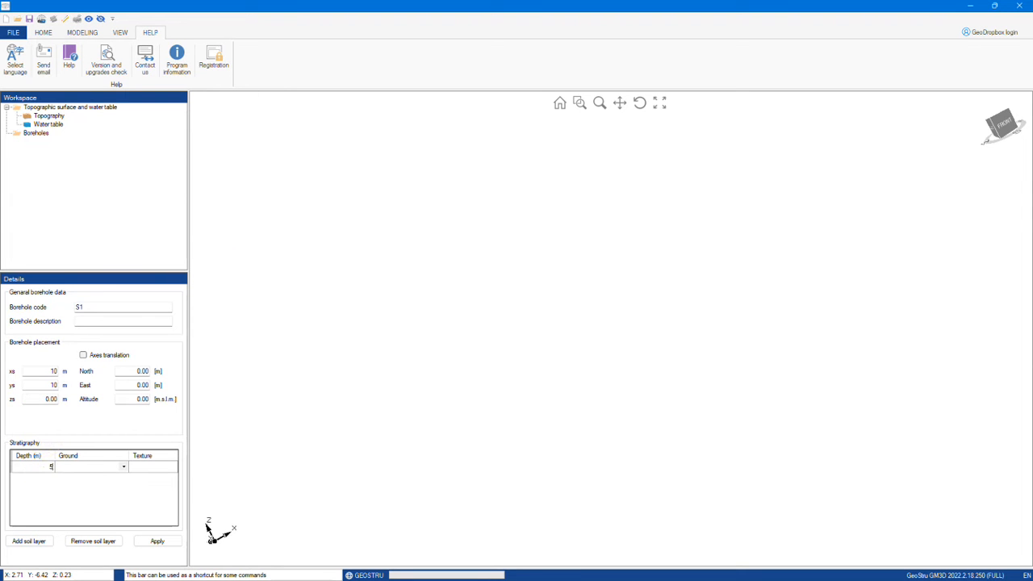
click(124, 468)
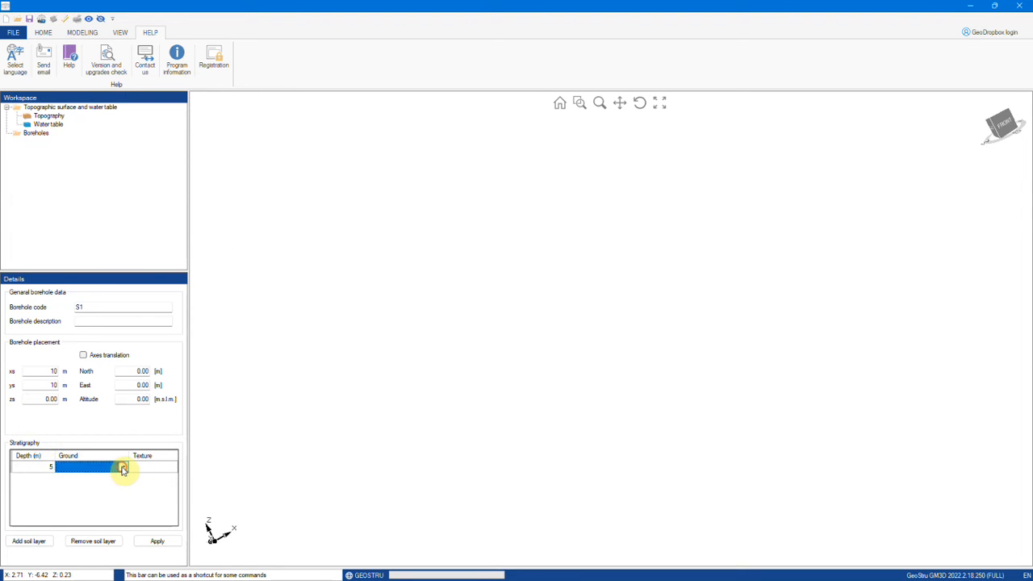
click(123, 470)
click(97, 477)
click(28, 541)
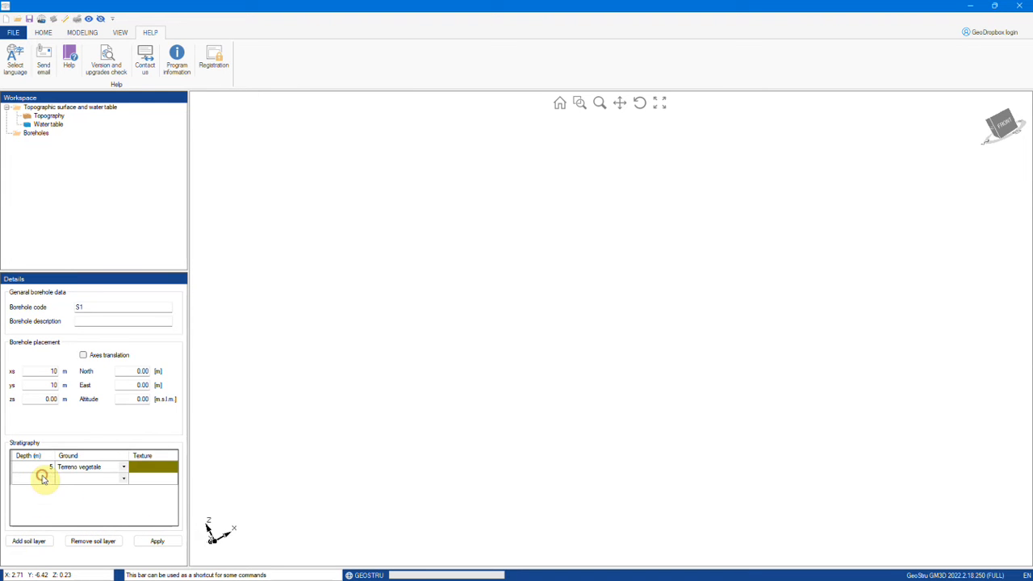
text(10)
click(122, 479)
click(123, 479)
click(102, 492)
Step: Add a third layer of Ghiaia down to 15 m and apply the borehole
click(28, 540)
click(45, 492)
click(125, 490)
click(123, 490)
click(110, 514)
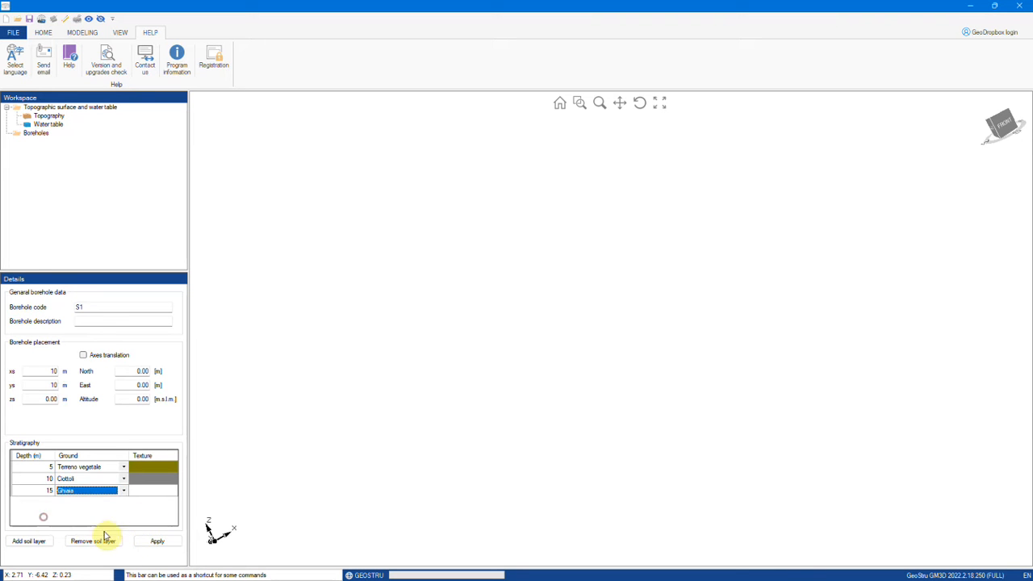
click(151, 541)
Step: Import report.txt as borehole S1's test results and display them as SPT
drag(841, 406, 775, 544)
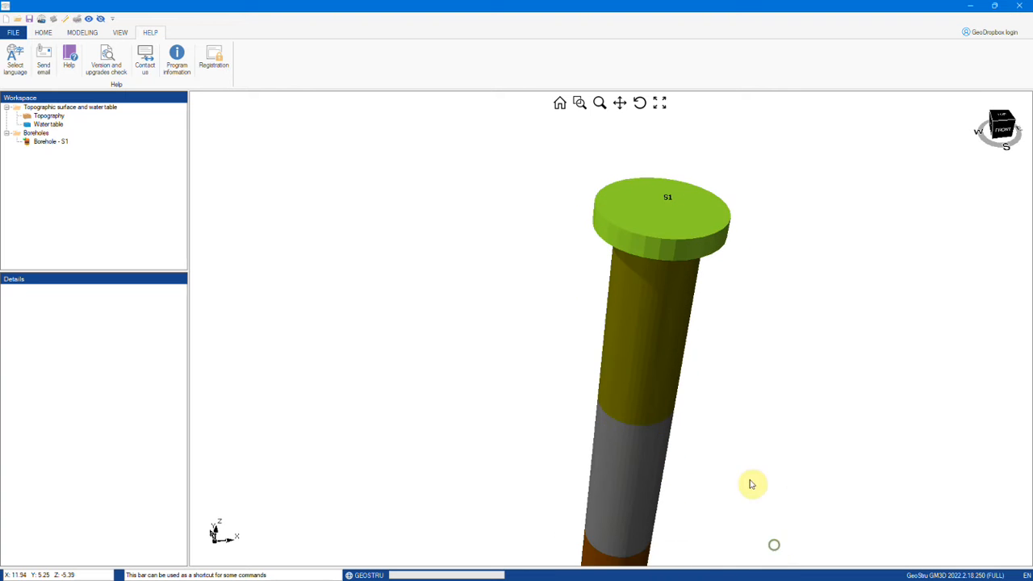
scroll(688, 341, down, 3)
drag(682, 371, 680, 337)
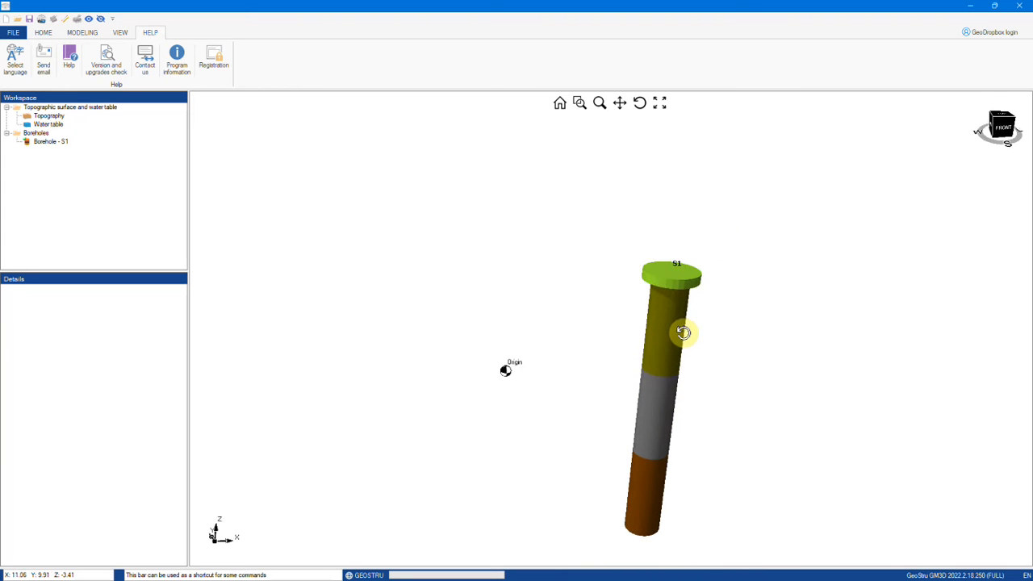
click(38, 142)
right_click(38, 142)
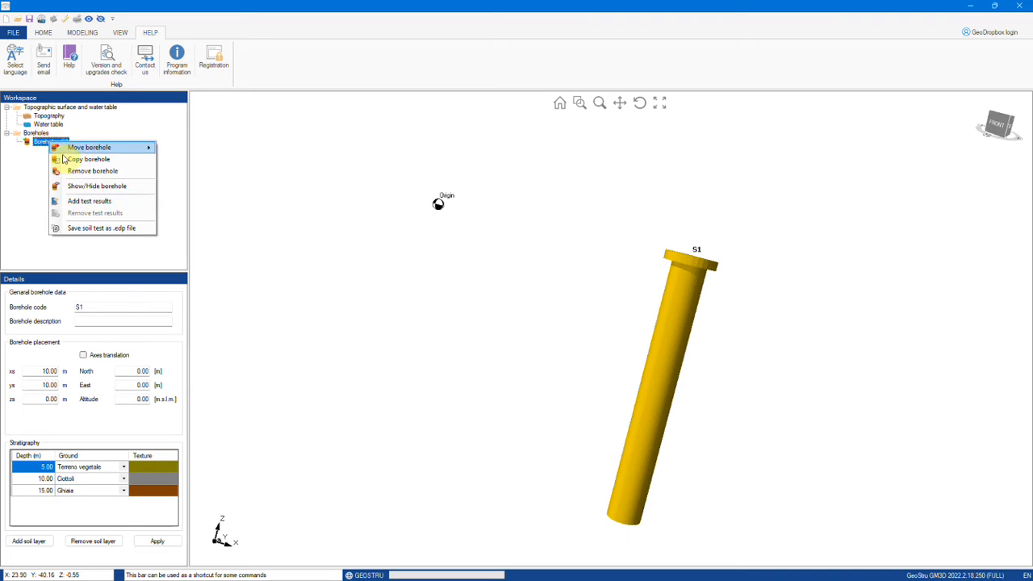
click(78, 201)
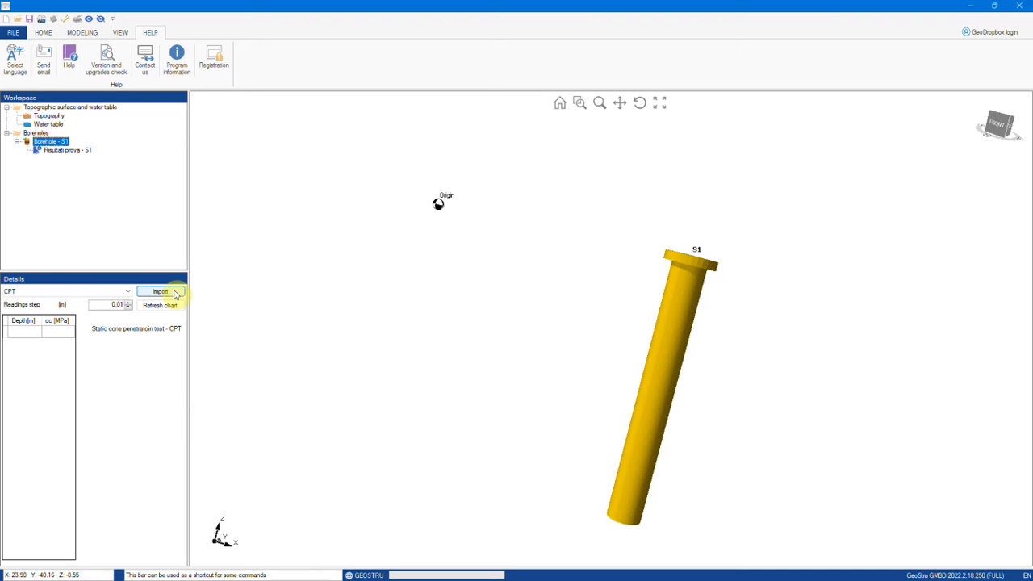
click(175, 294)
click(452, 202)
click(628, 301)
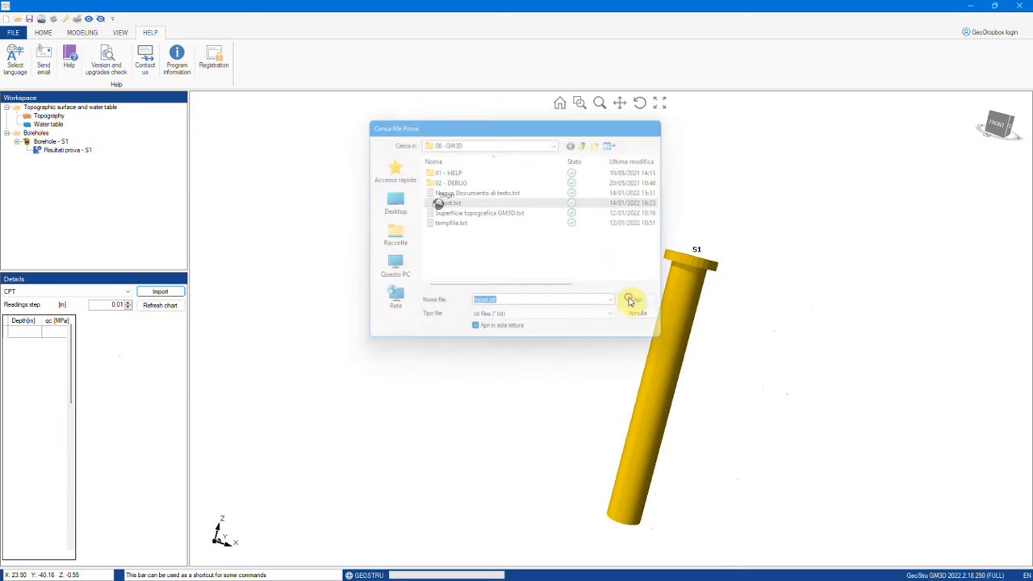
click(127, 292)
click(114, 305)
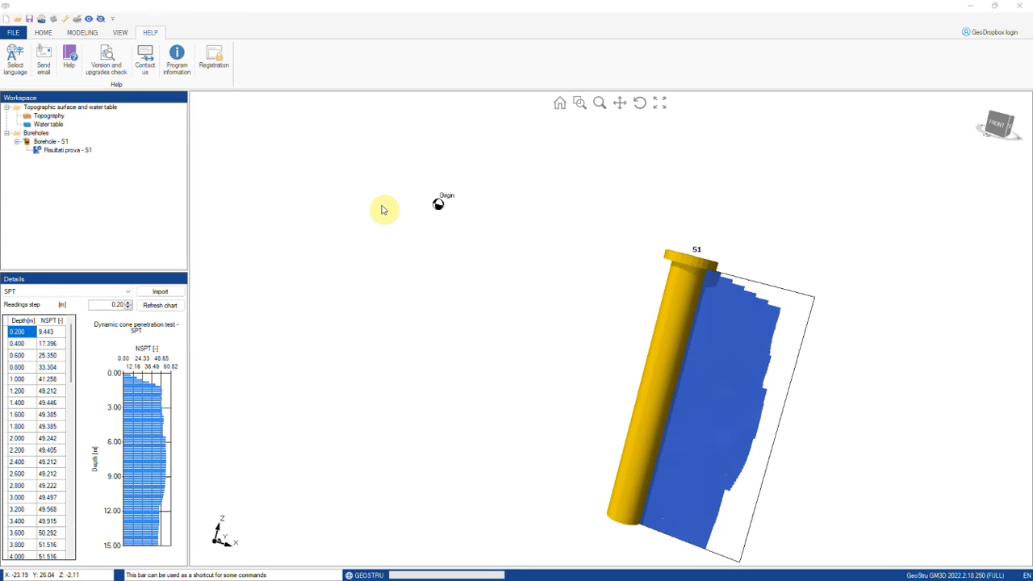
Step: Start a new empty project, discarding all current data
click(50, 141)
click(40, 133)
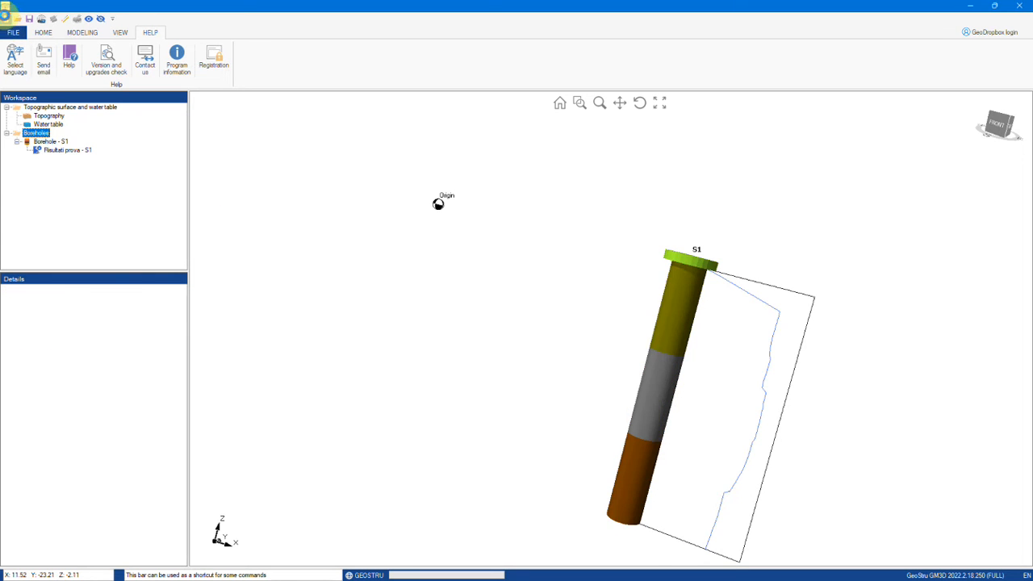
click(6, 18)
click(534, 336)
Step: Import boreholes S1–S15 from the Sondaggio_S1 to S15 .edp files and view them in 3D
right_click(39, 134)
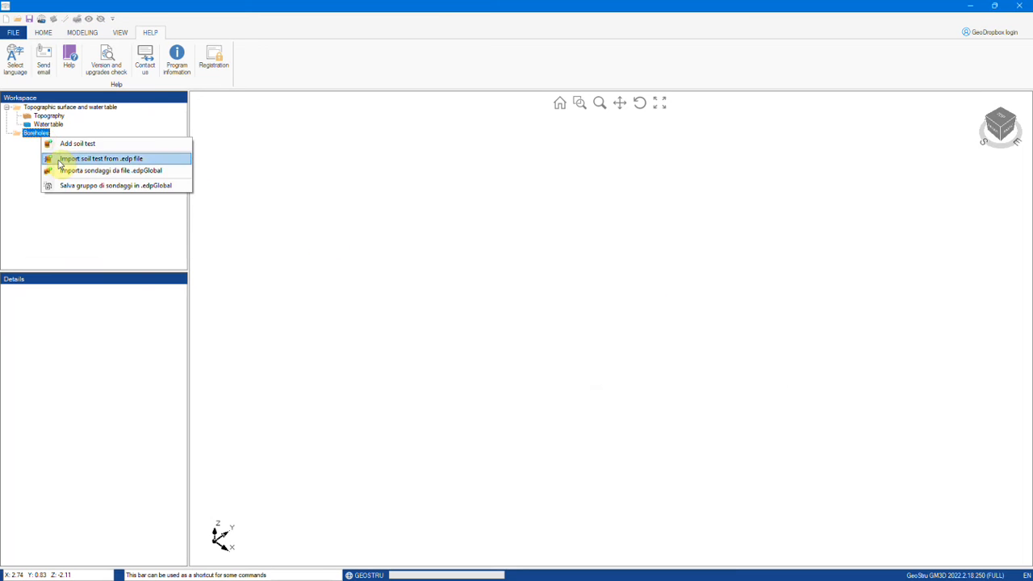
click(58, 159)
click(468, 202)
scroll(480, 234, down, 2)
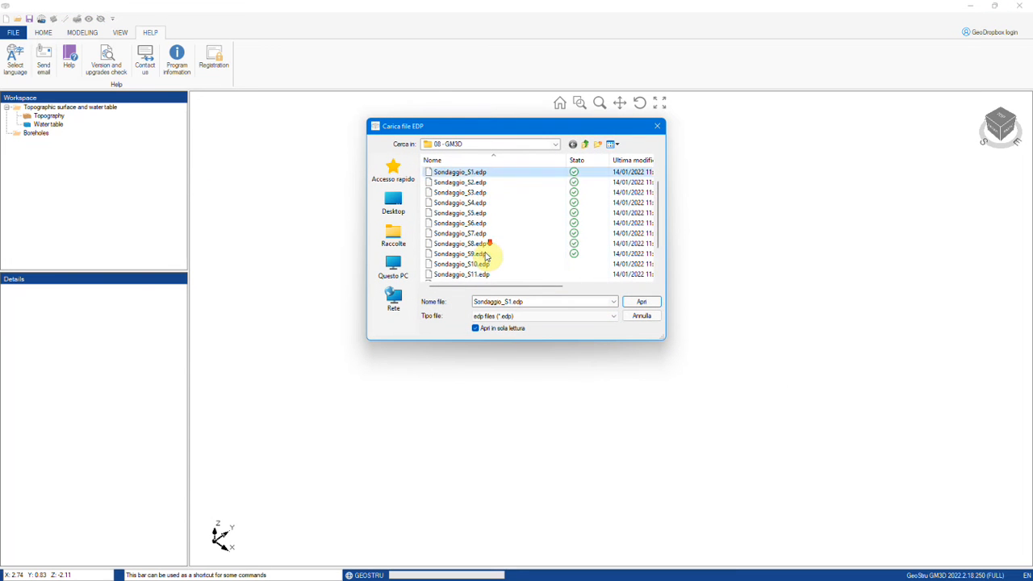
shift+click(479, 275)
click(652, 304)
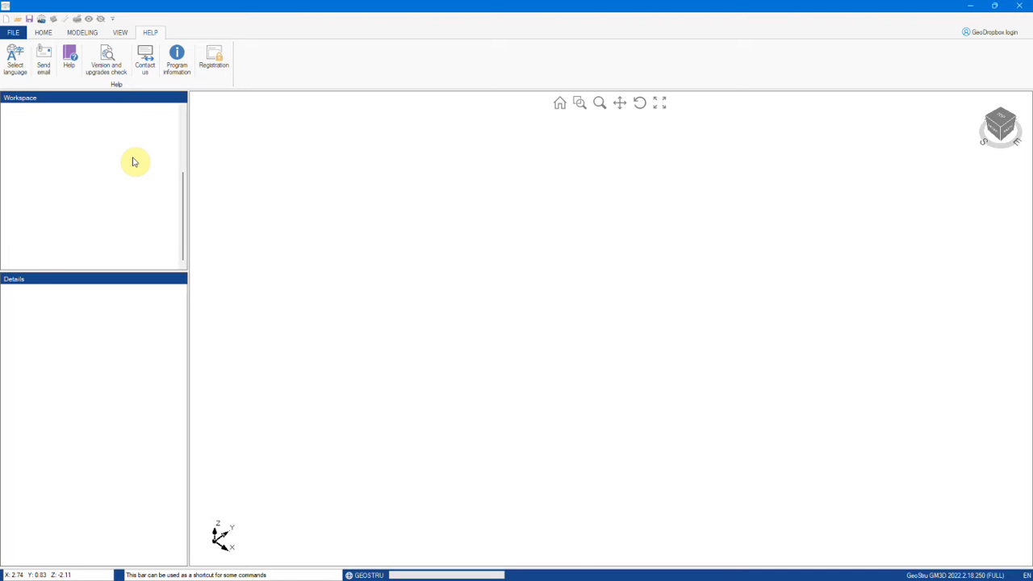
middle_drag(541, 323, 521, 286)
scroll(48, 199, up, 1)
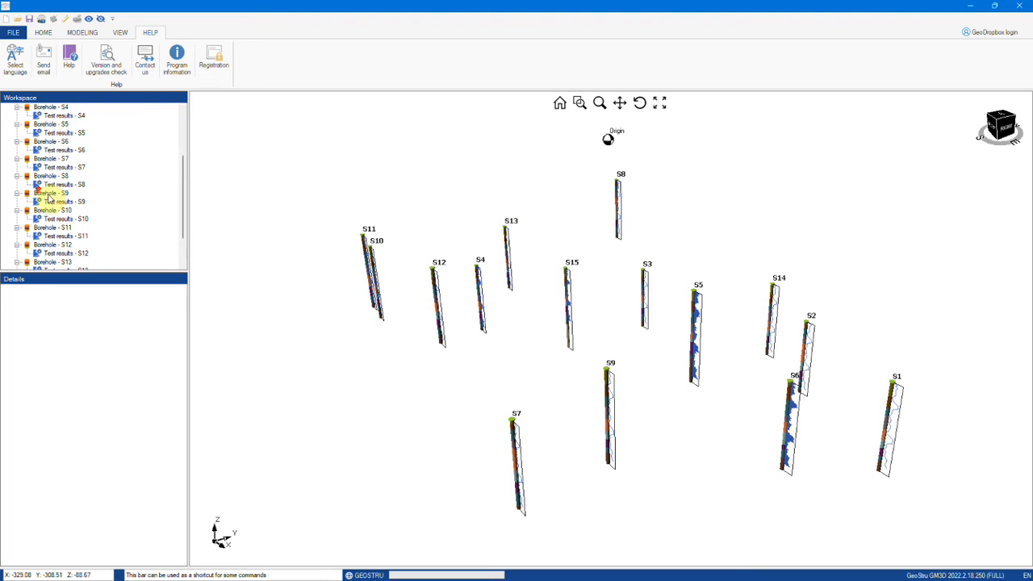
click(43, 32)
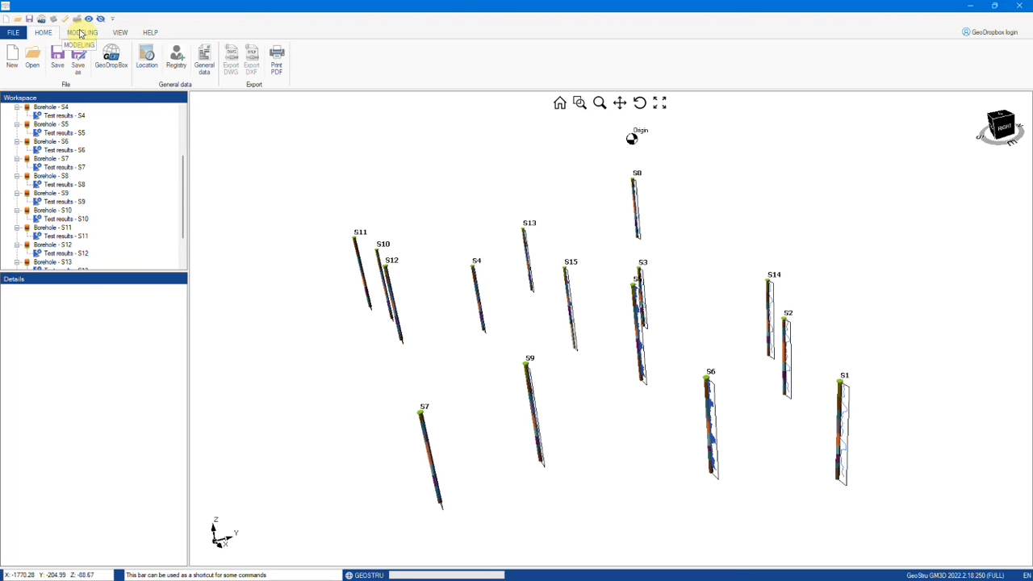
Step: Display the topographic surface through boreholes S1–S15 along with its surface points table
click(80, 32)
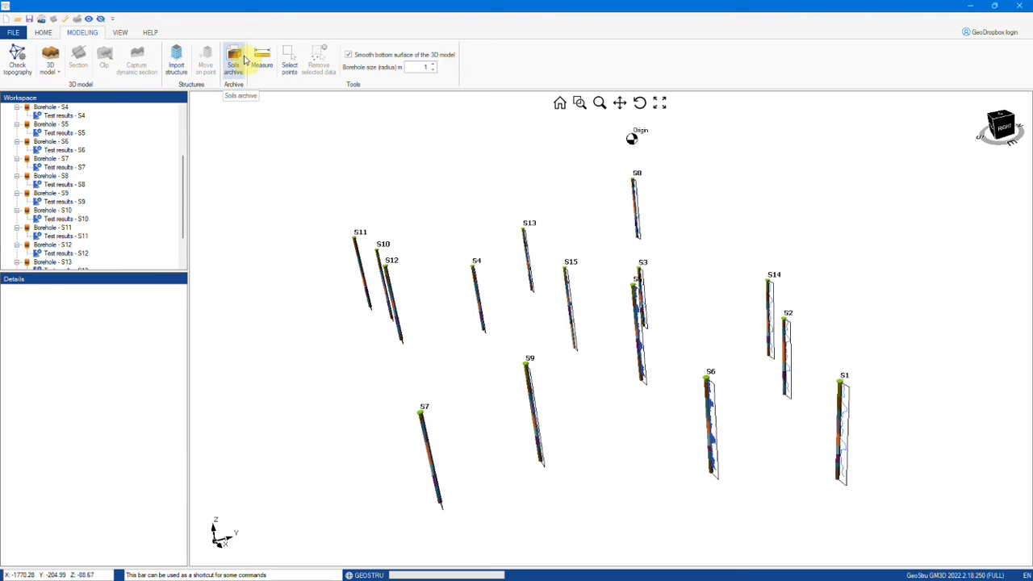
scroll(170, 134, up, 4)
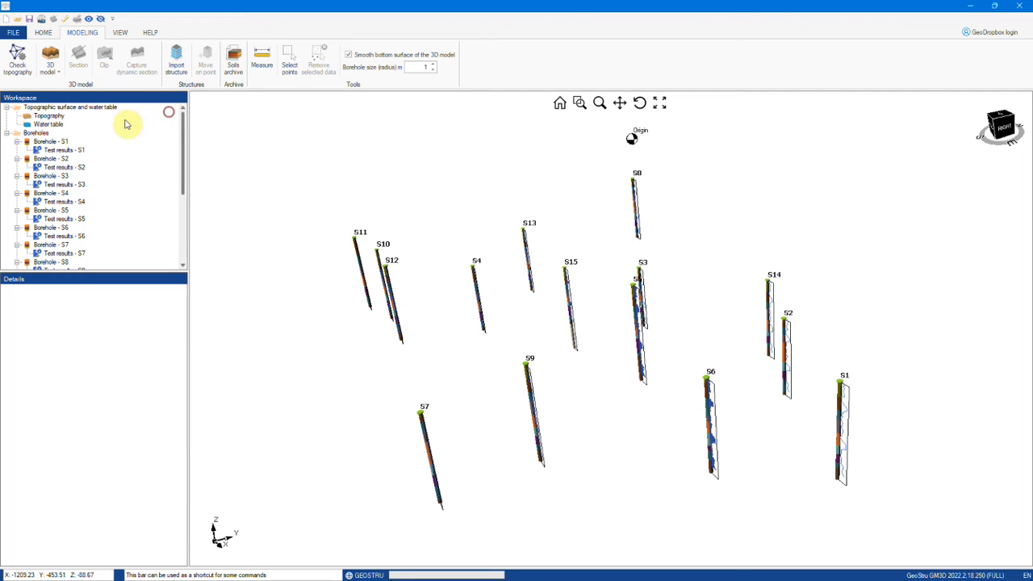
right_click(46, 117)
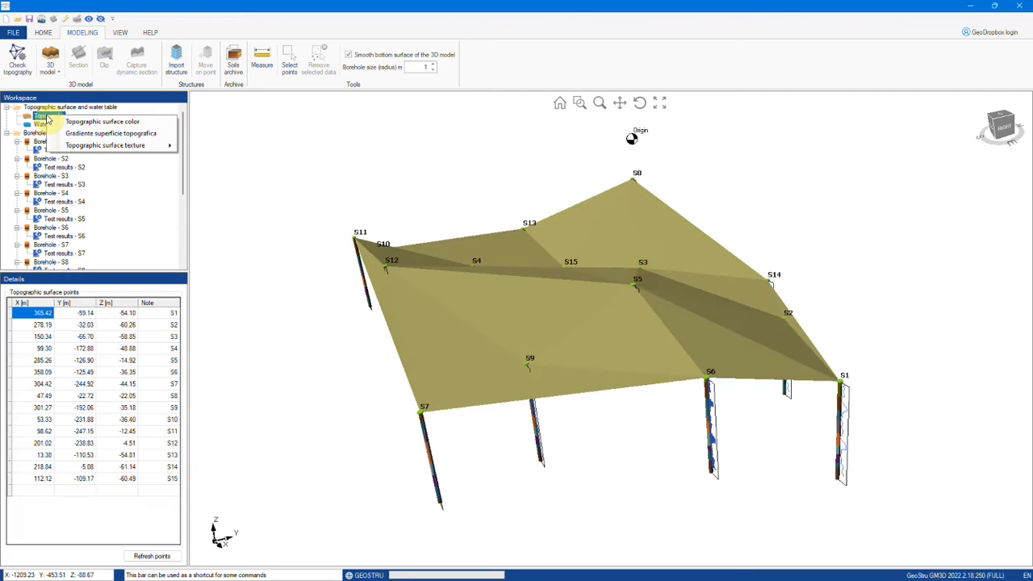
click(484, 311)
drag(508, 343, 479, 348)
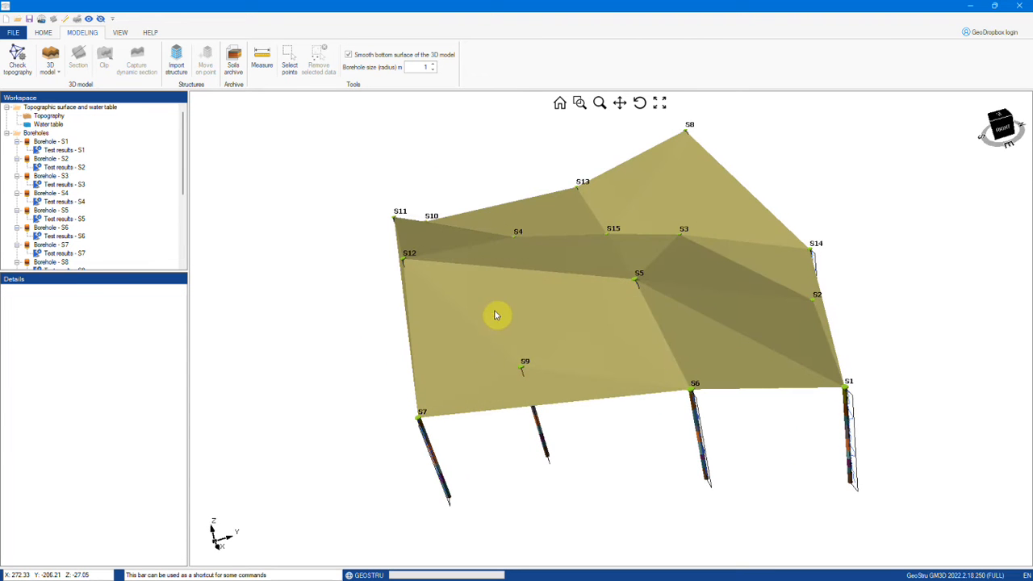
right_click(526, 313)
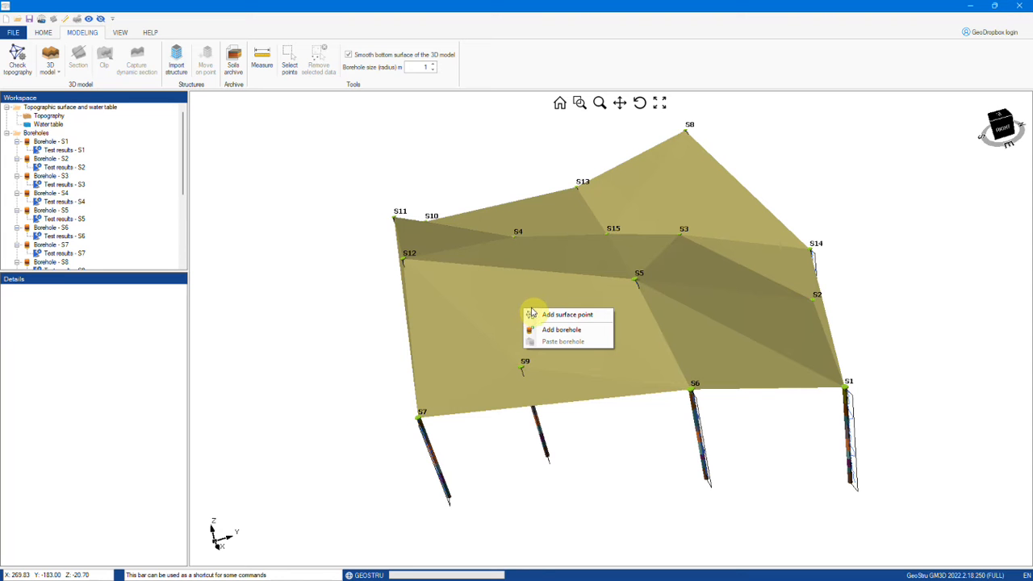
right_click(331, 297)
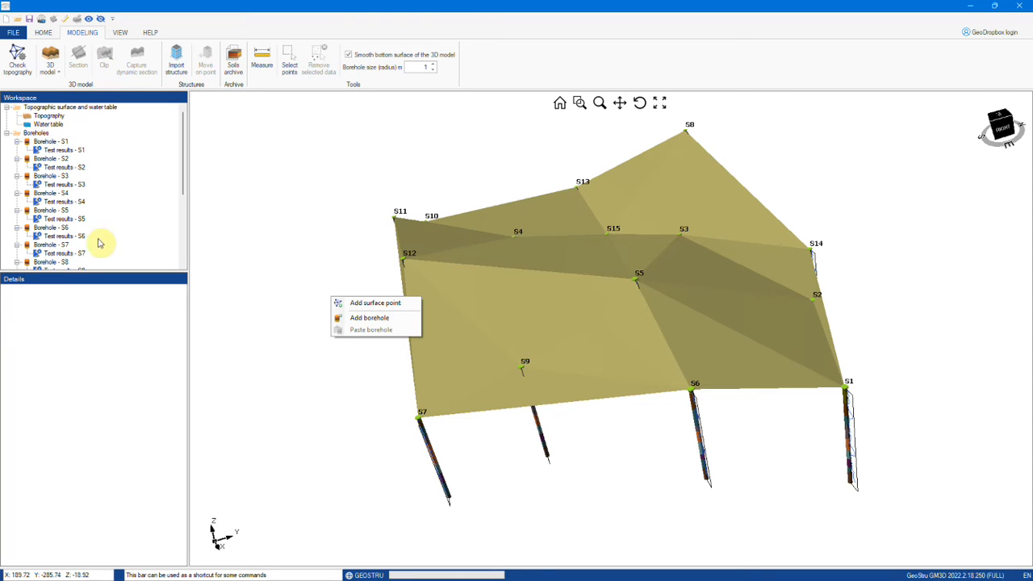
click(58, 117)
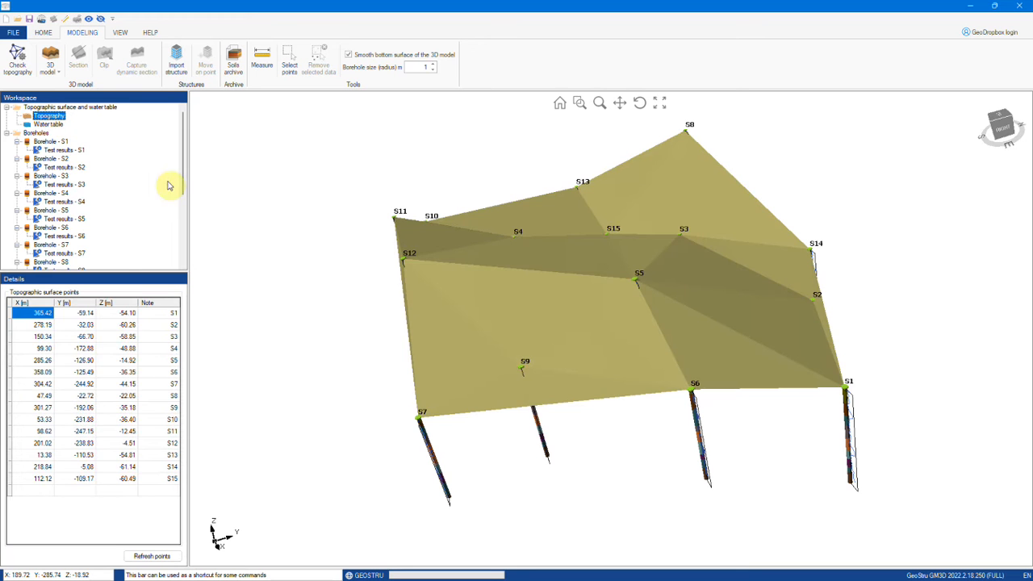
Step: From the surface points table, choose to load topography points from a file
right_click(46, 316)
click(42, 314)
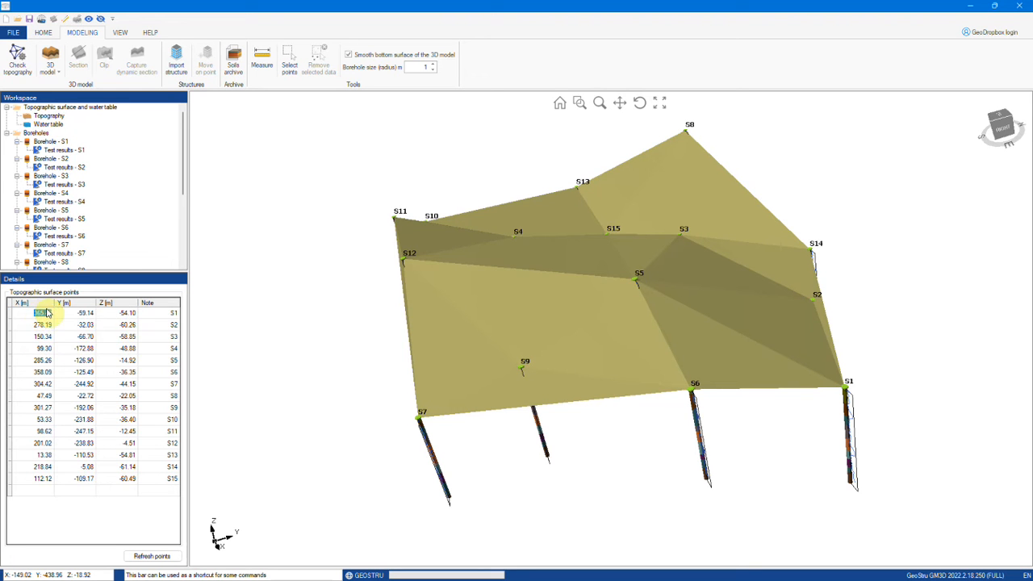
right_click(48, 305)
click(89, 308)
Step: Import Superficie topografica GM3D.txt as the topography, with axes translation turned off
click(484, 213)
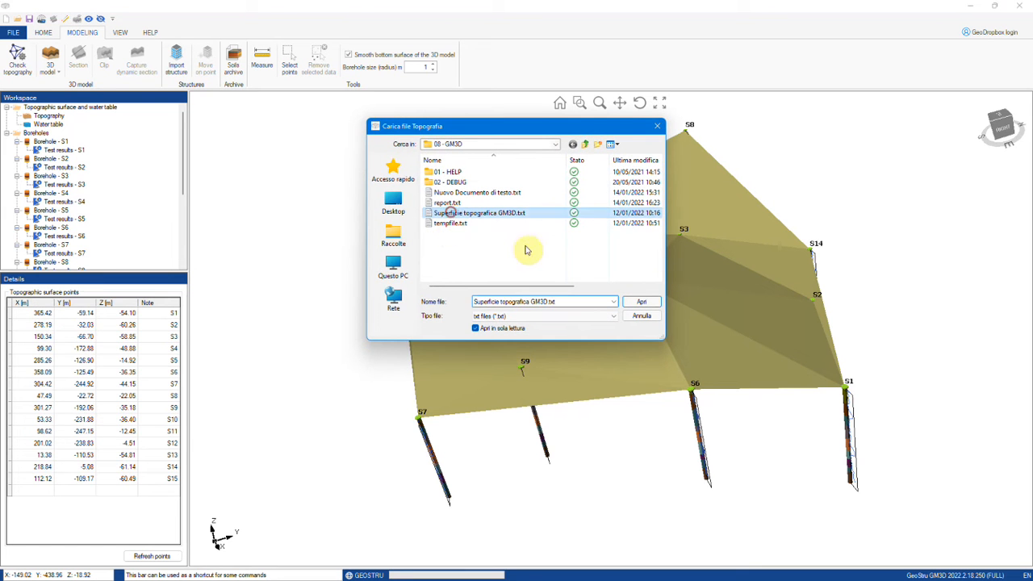
click(643, 301)
click(456, 306)
click(584, 333)
Step: Move borehole S1 in the XY plane to X 412.23, Y -57.83
click(51, 142)
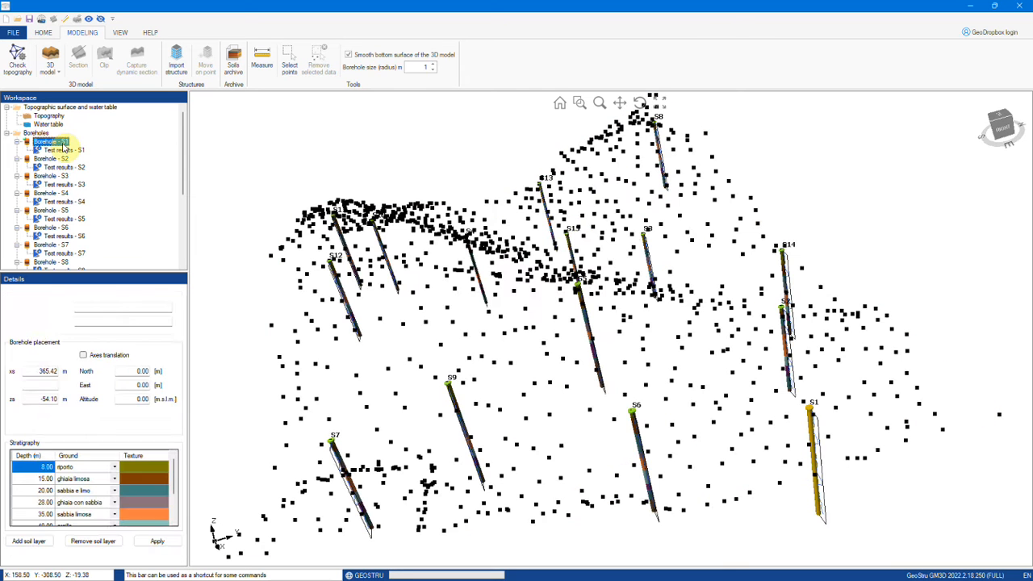
right_click(813, 412)
mouse_move(833, 416)
click(945, 416)
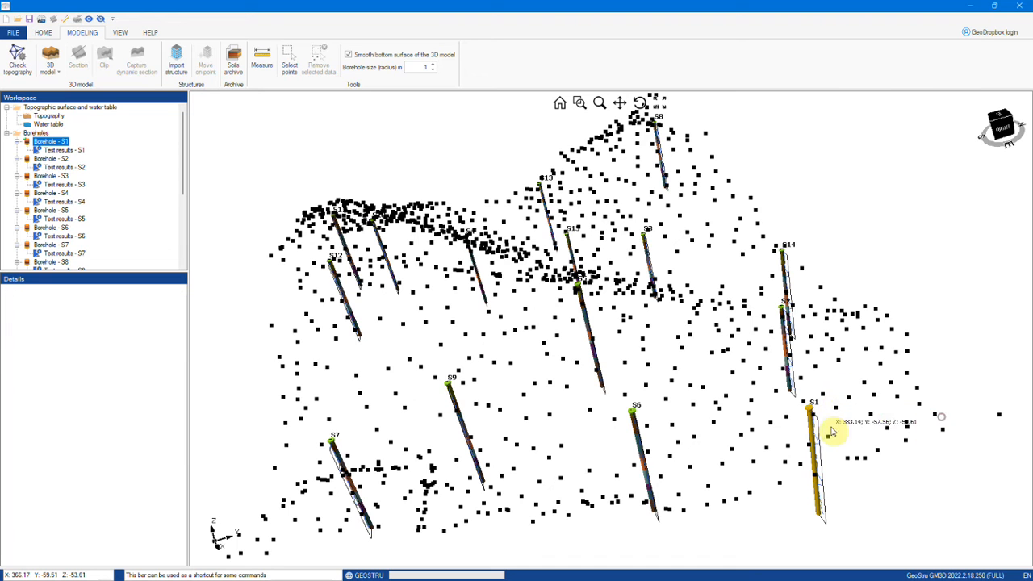
click(875, 490)
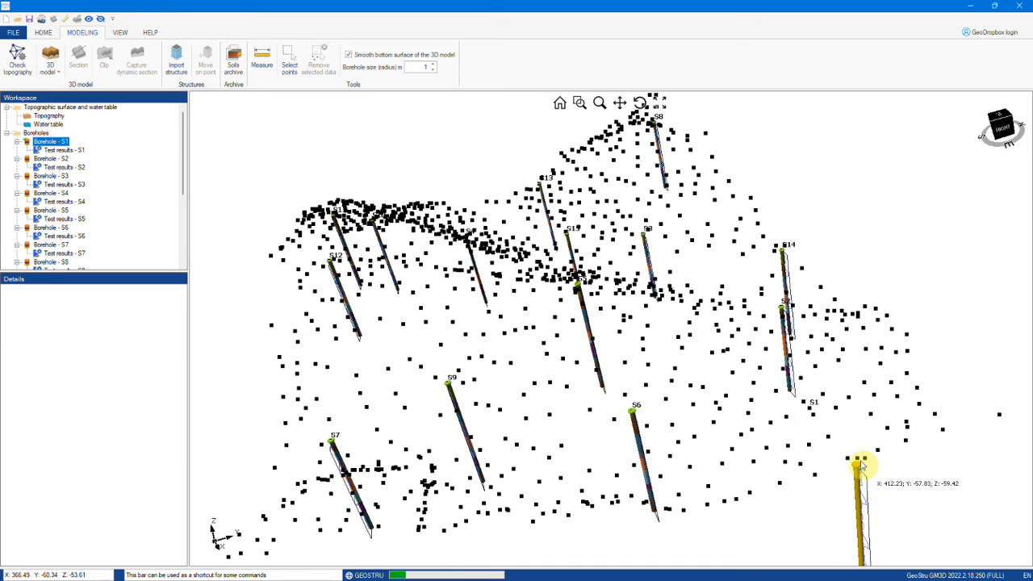
click(115, 33)
Step: Show the terrain surface, look down near S1, and paste a copy of S1 at a surface spot
click(187, 55)
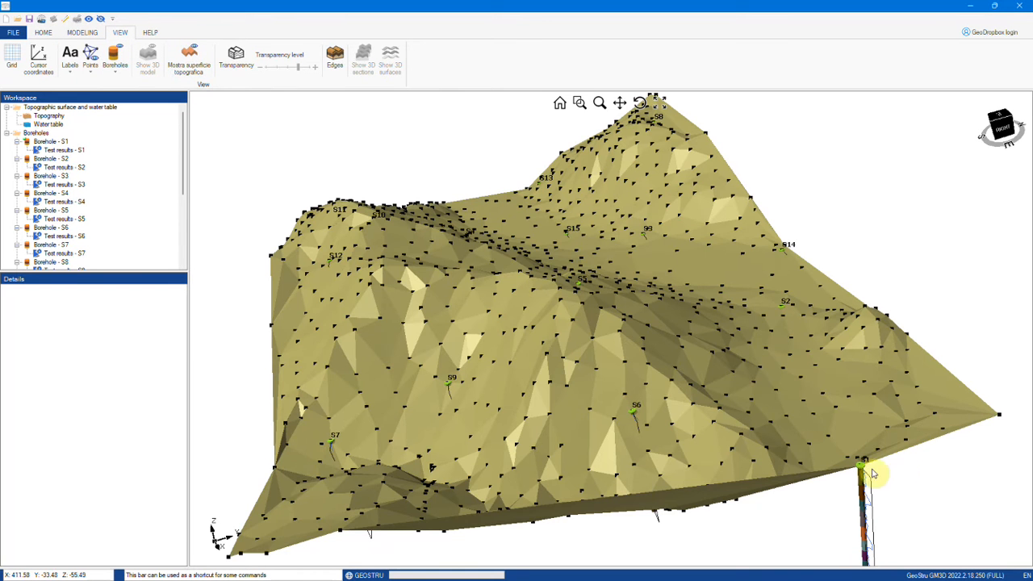
drag(802, 473, 850, 522)
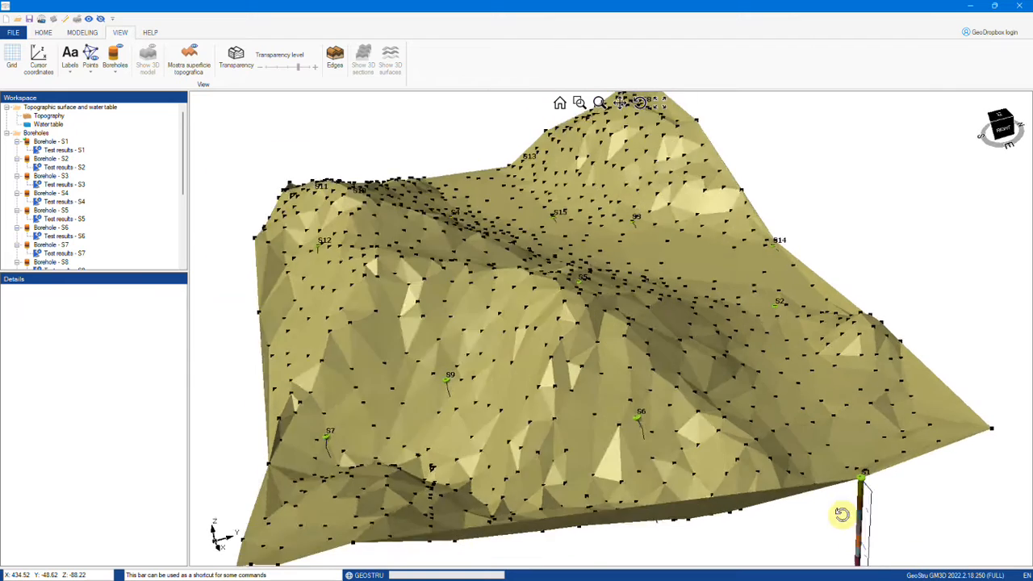
middle_drag(849, 523, 825, 445)
middle_drag(860, 401, 906, 444)
right_click(890, 268)
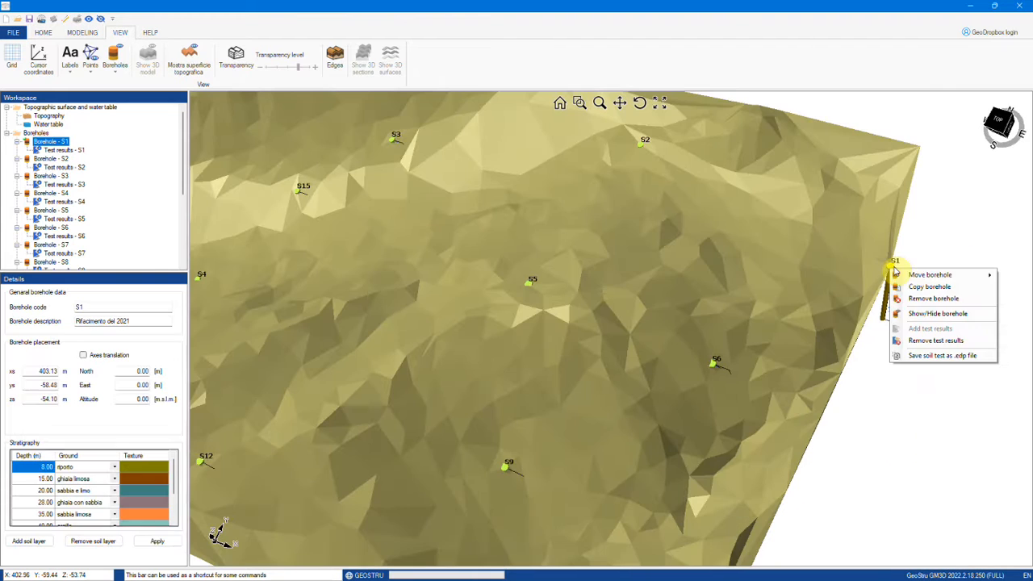
click(914, 287)
right_click(749, 247)
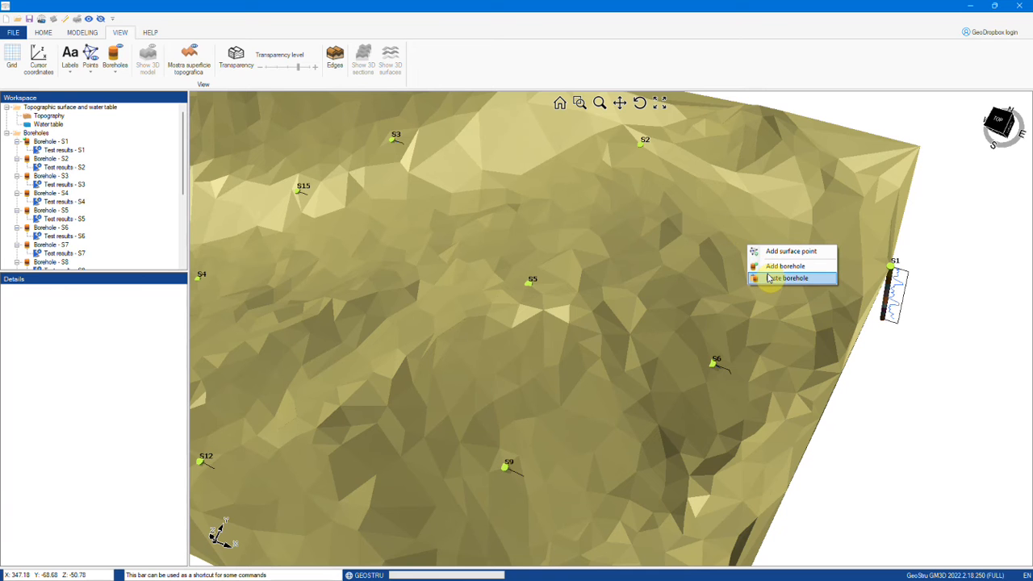
click(768, 277)
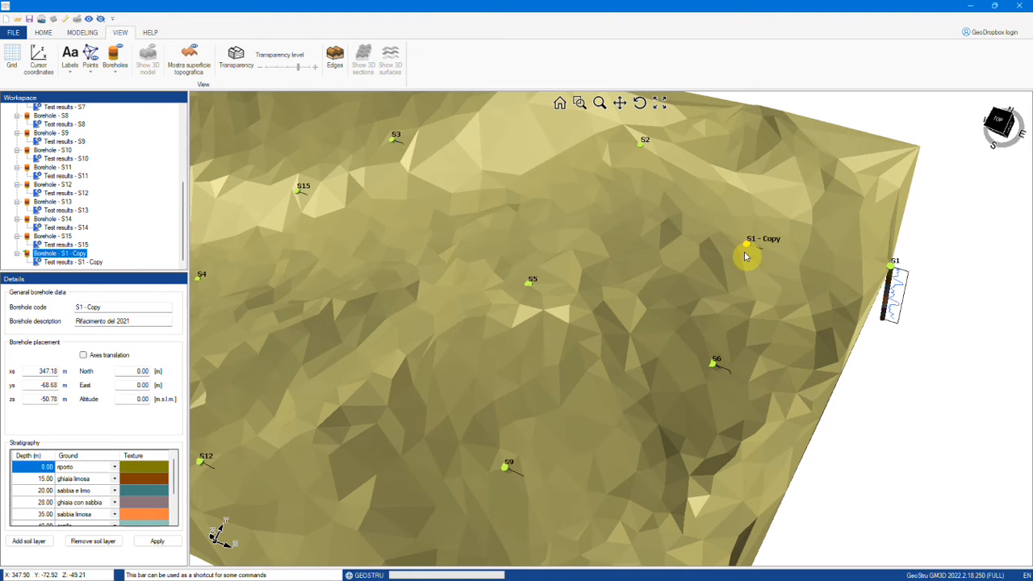
Step: Show the terrain mesh points and paste another S1 copy onto a point at xs 359.70, ys -79.70
click(91, 66)
click(102, 87)
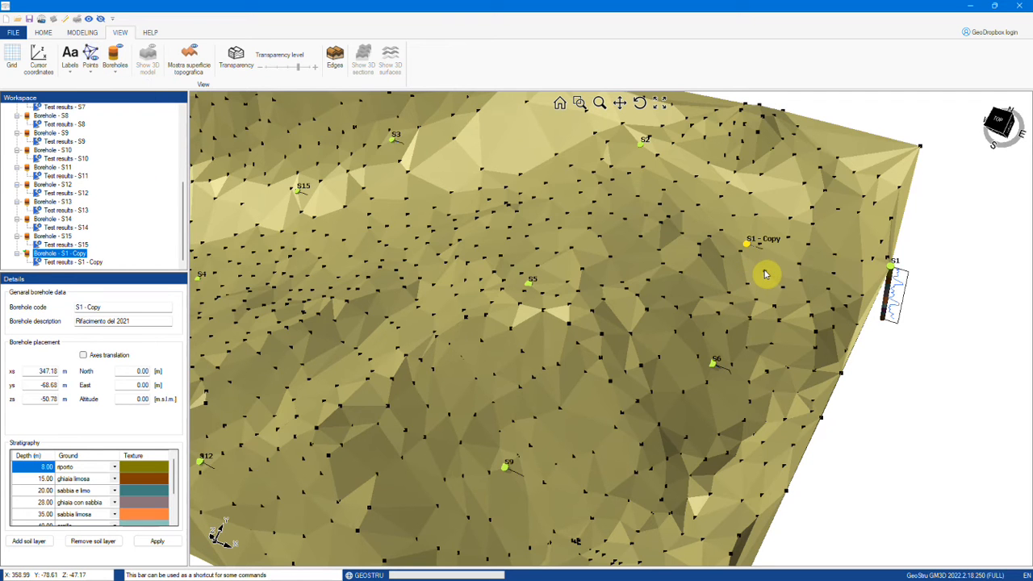
right_click(765, 274)
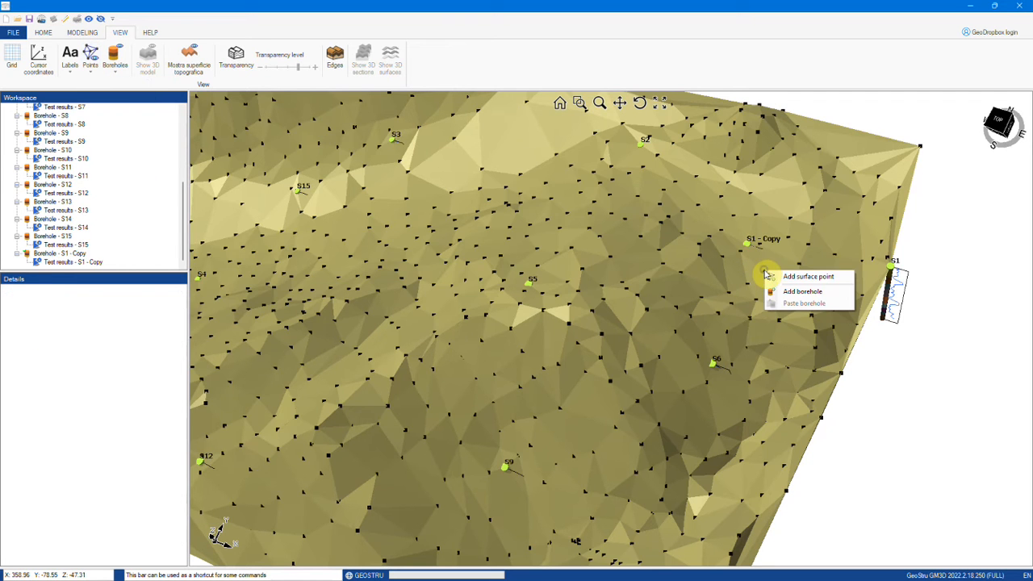
right_click(892, 270)
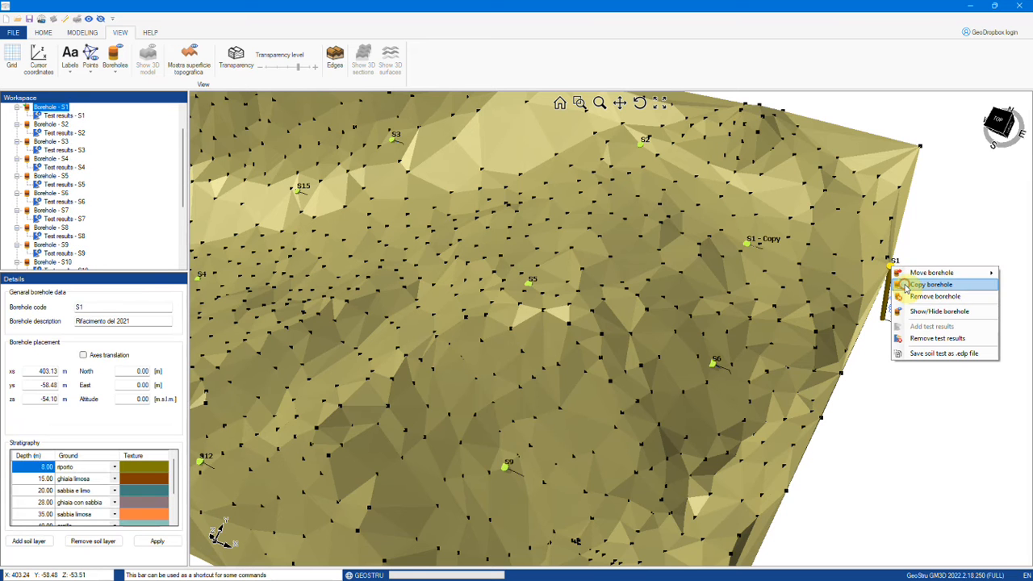
click(927, 284)
right_click(766, 275)
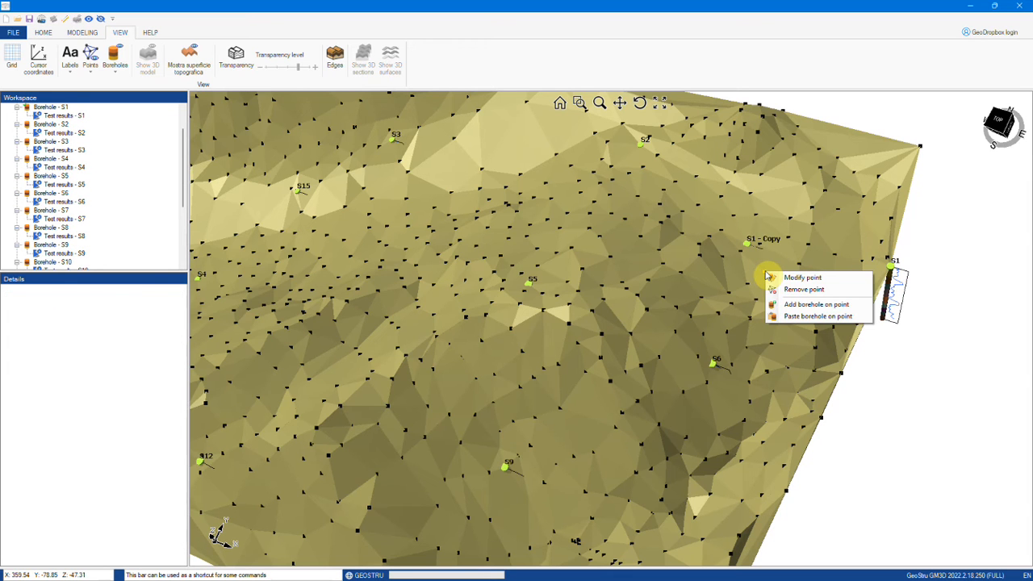
click(782, 315)
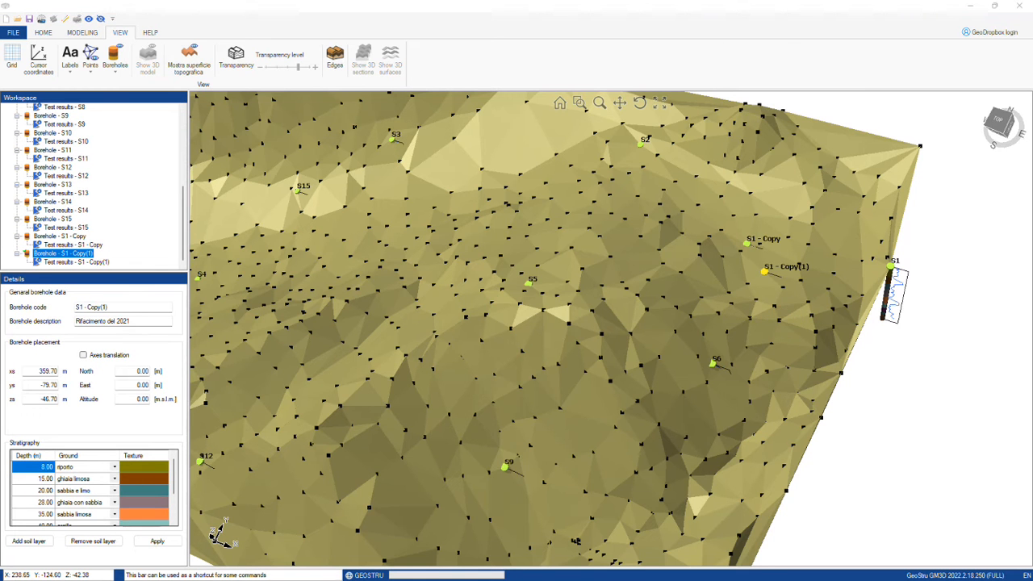
scroll(506, 341, down, 5)
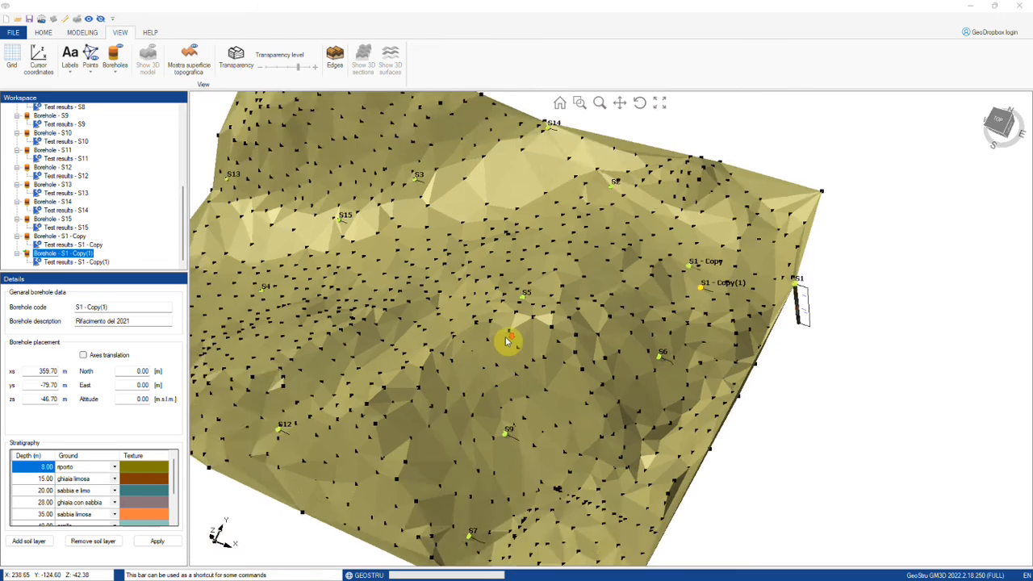
scroll(531, 357, up, 3)
drag(542, 385, 317, 242)
click(72, 31)
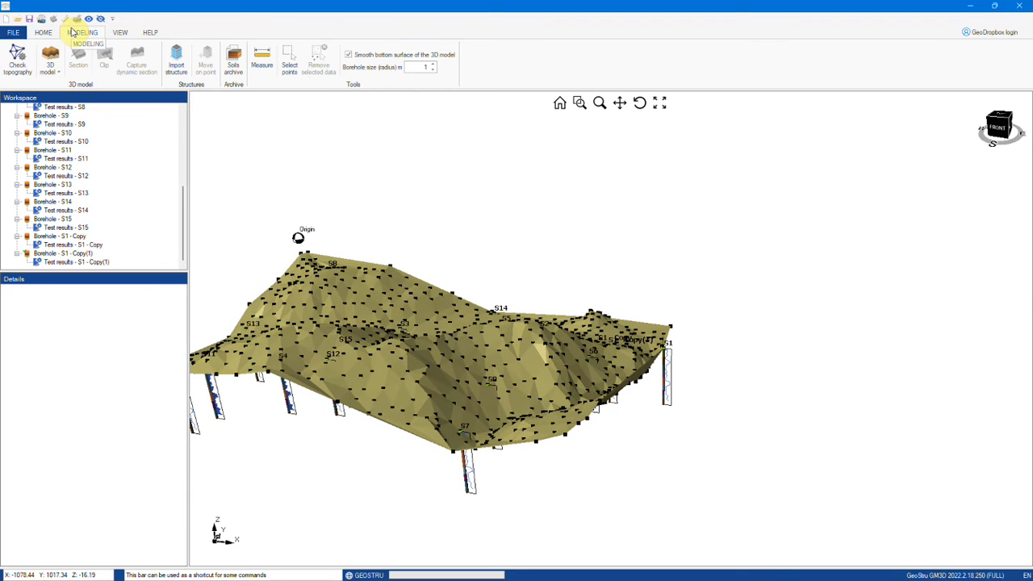
Step: Show the penetration test results for S11–S14 and borehole S14's stratigraphy
click(122, 34)
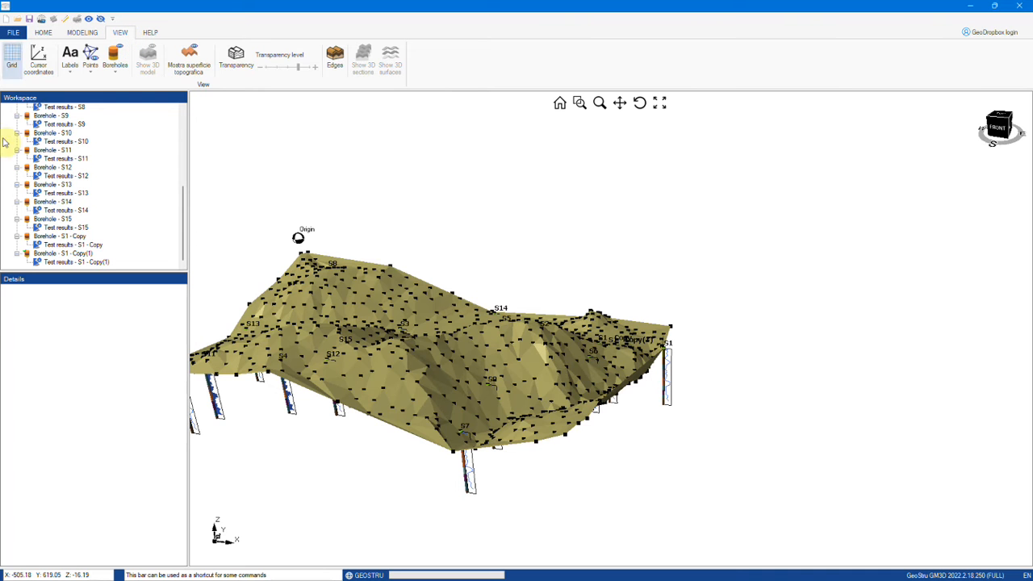
click(62, 159)
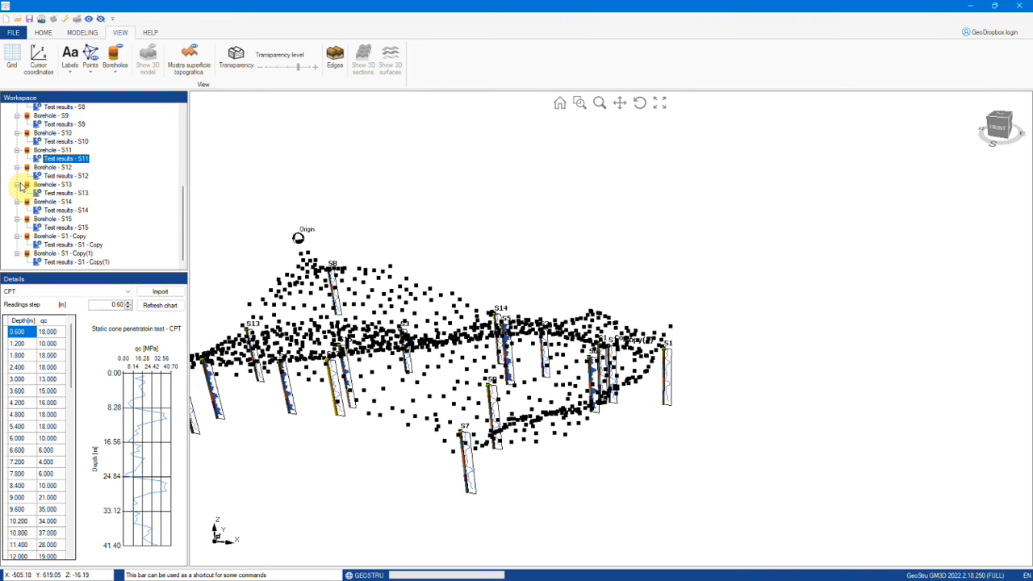
click(66, 175)
click(66, 193)
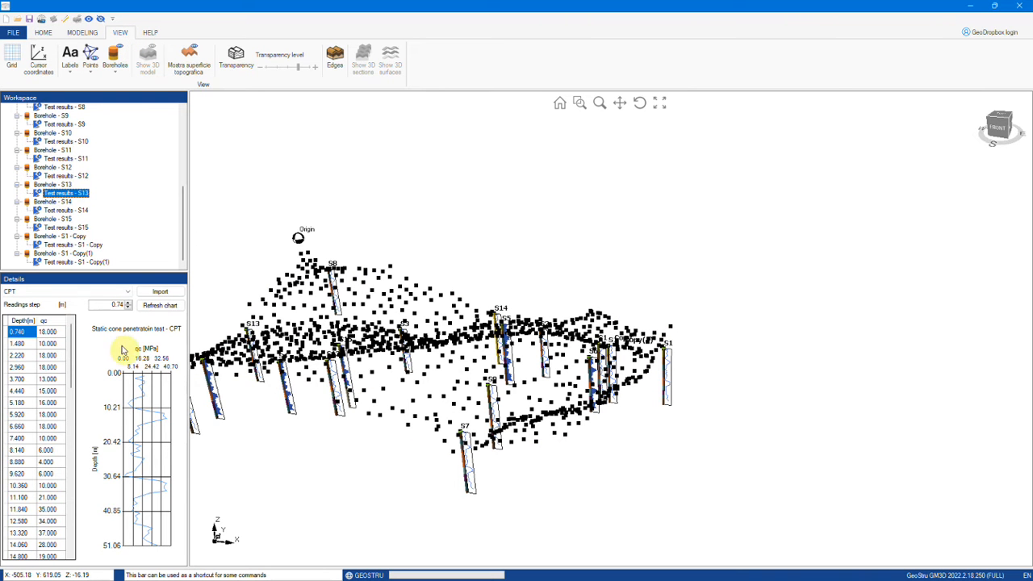
click(66, 210)
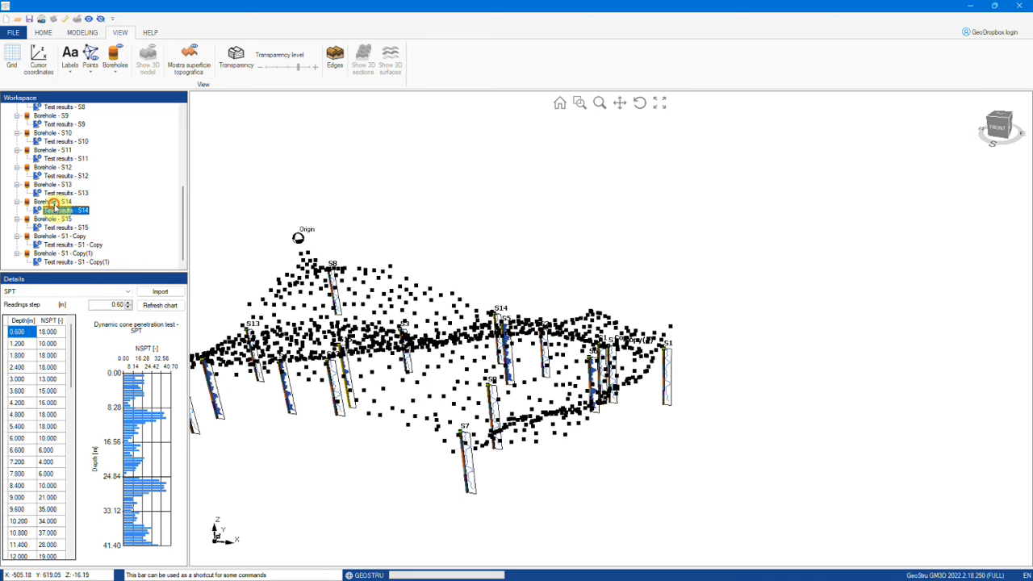
click(53, 200)
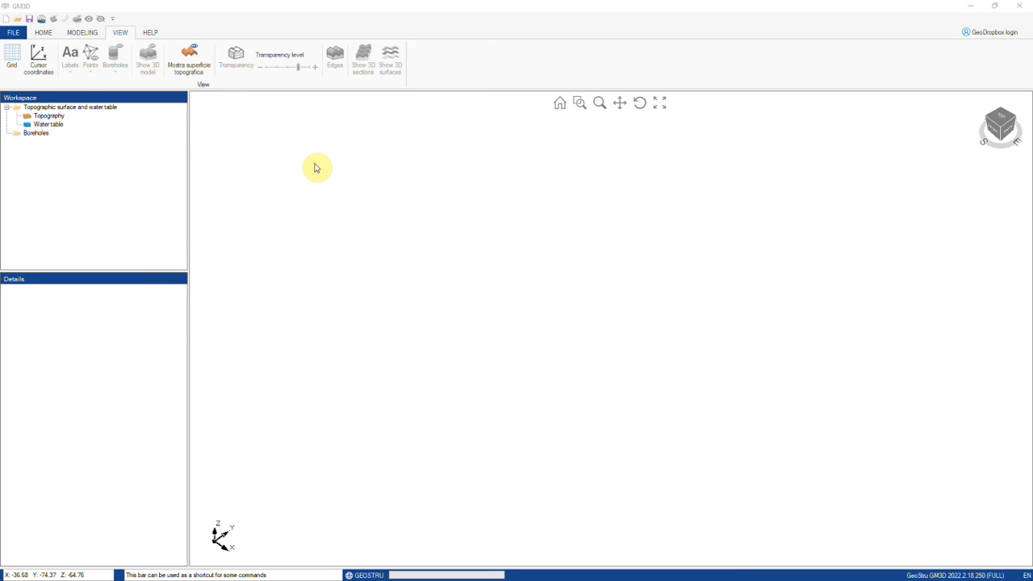
Step: Load Superficie topografica GM3D.txt as XYZ terrain points and orbit the resulting surface
click(49, 117)
right_click(44, 309)
click(52, 313)
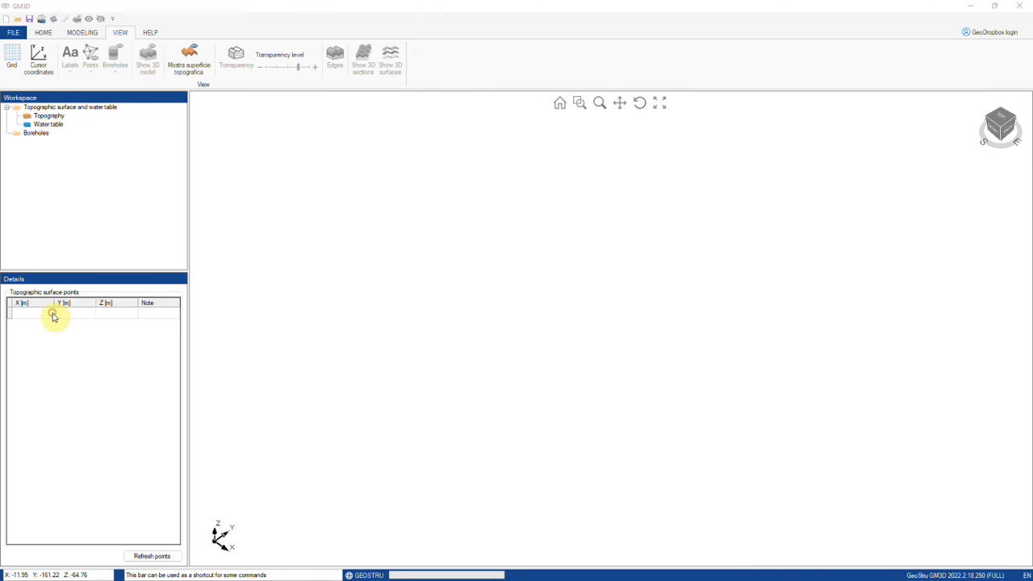
click(468, 192)
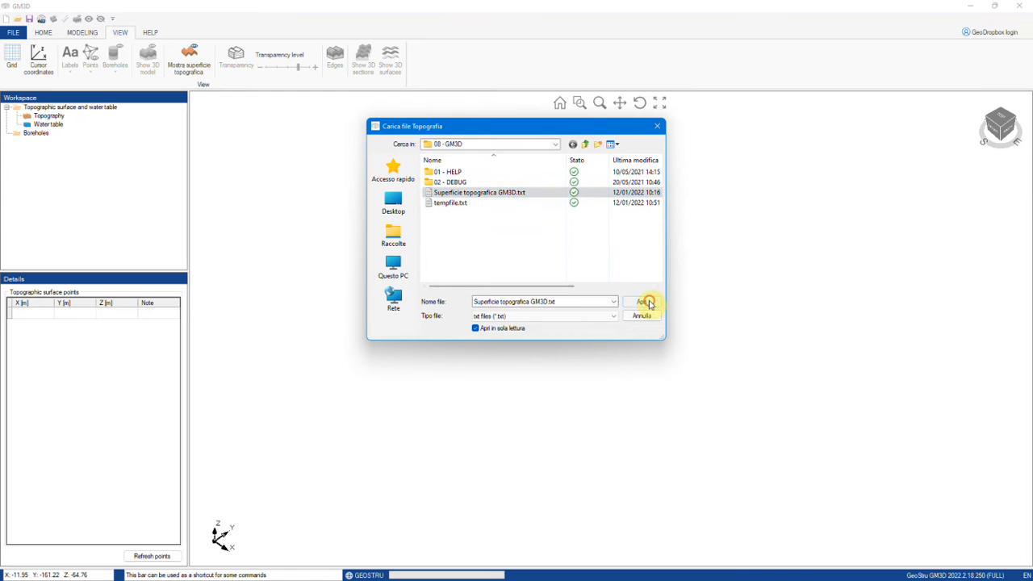
click(645, 302)
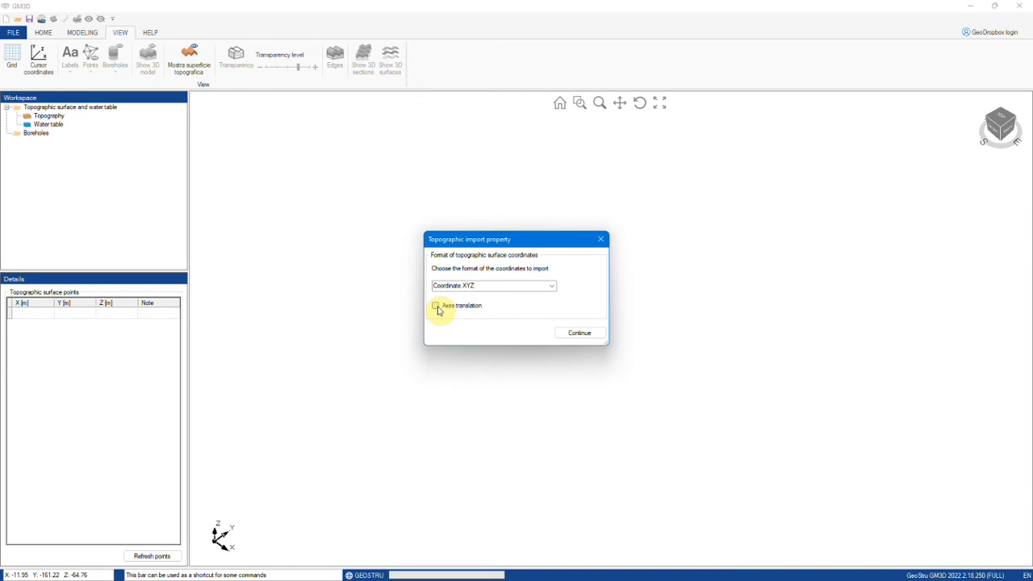
click(586, 336)
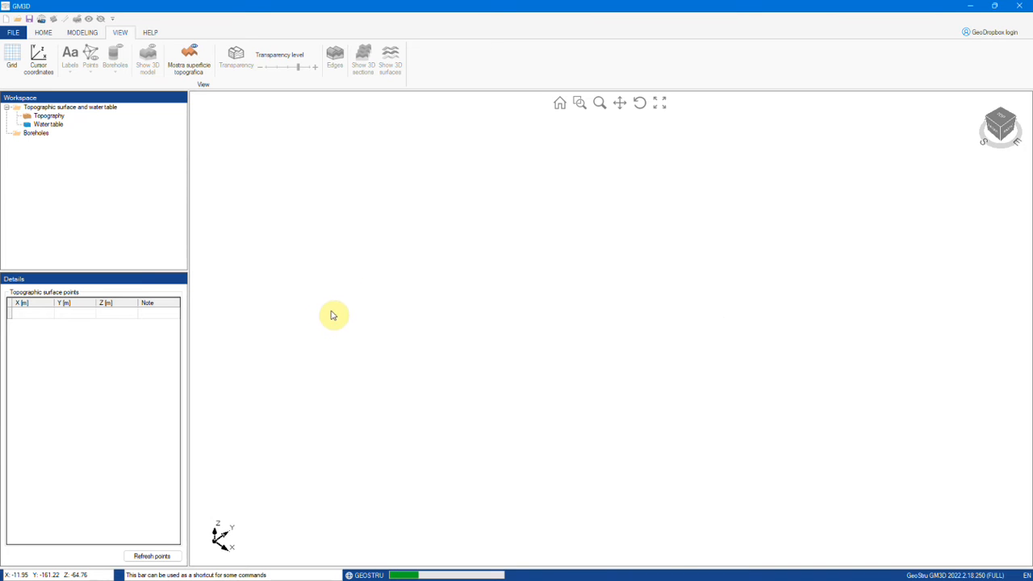
drag(505, 362, 502, 294)
middle_drag(502, 294, 508, 296)
click(508, 296)
middle_drag(511, 375, 525, 397)
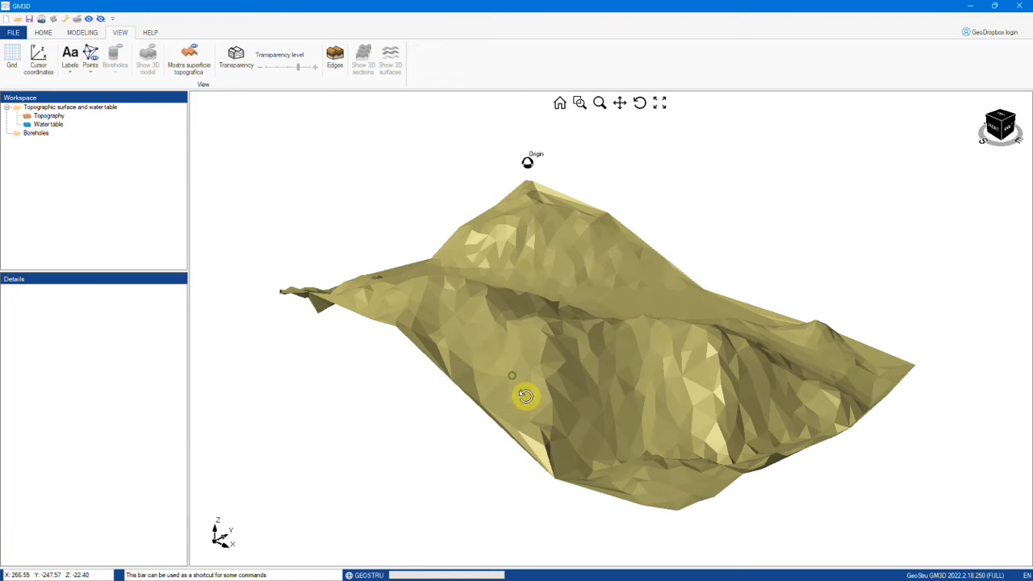
click(35, 132)
Step: Import the soil test files Sondaggio_S1 through Sondaggio_S15.edp into the Boreholes group
right_click(33, 133)
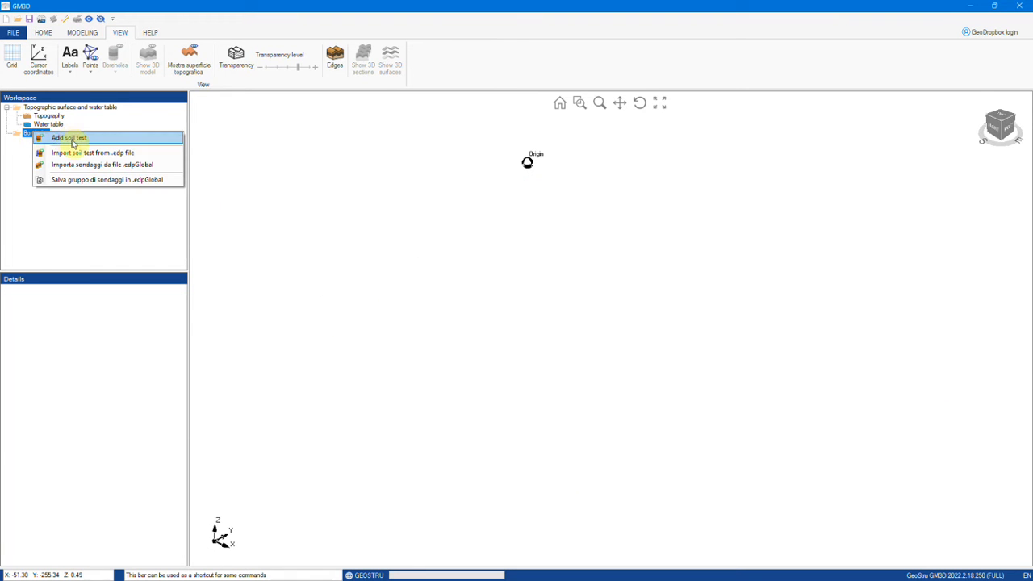
click(83, 153)
click(458, 192)
scroll(476, 242, down, 2)
shift+click(468, 275)
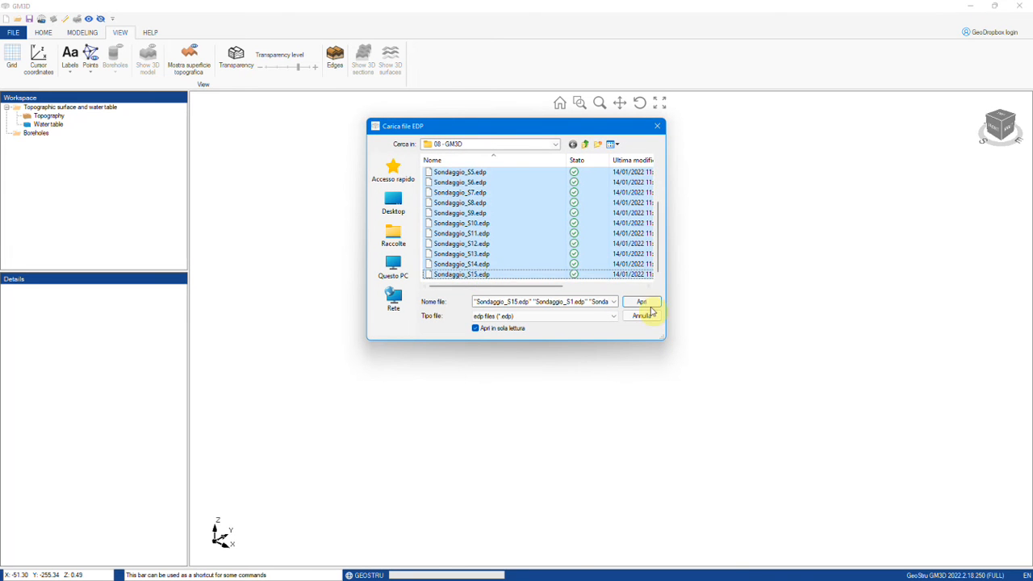
click(650, 302)
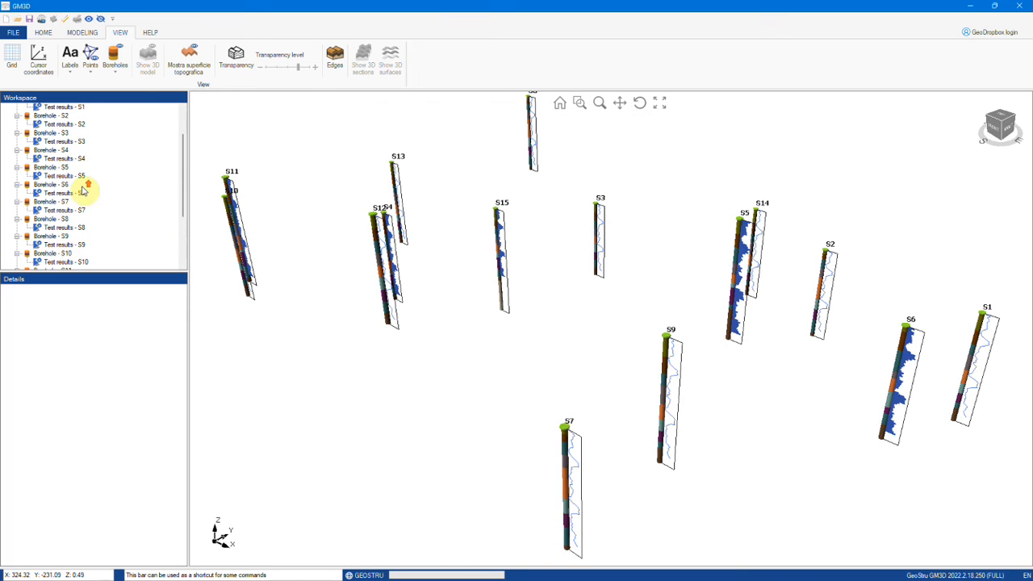
Step: Generate the parametric 3D geological model and orbit the layered result
click(82, 32)
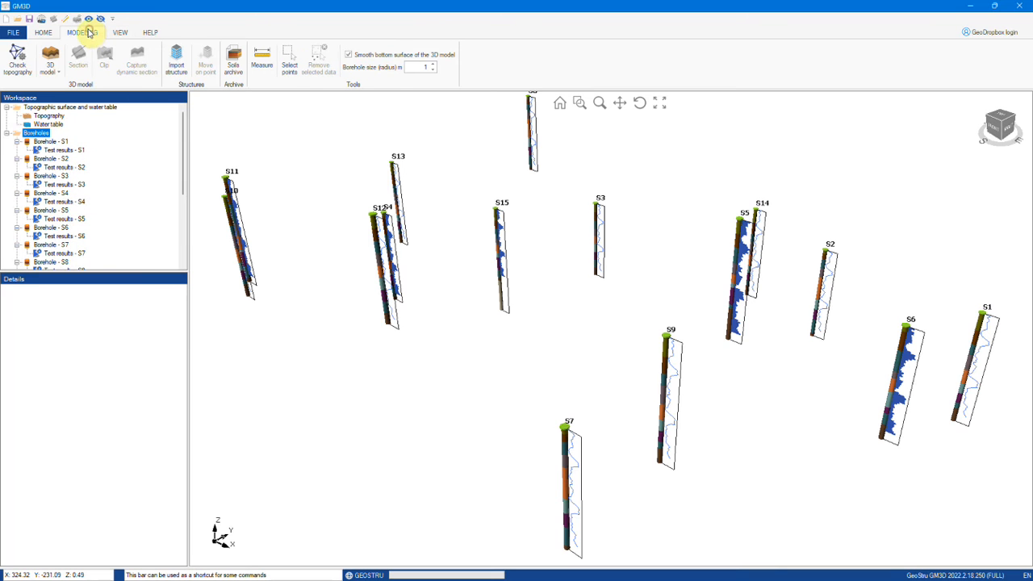
click(50, 60)
click(59, 89)
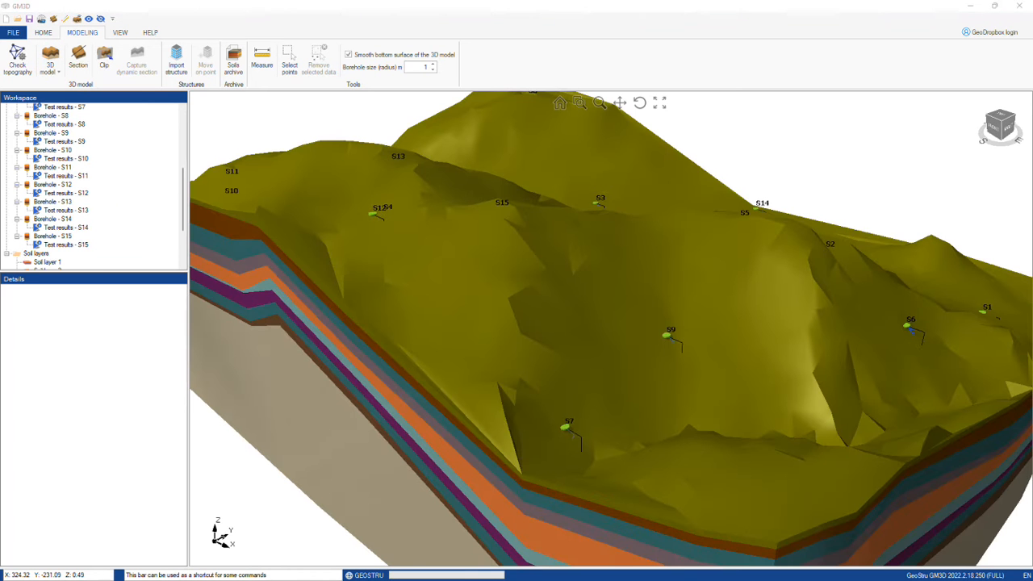
scroll(338, 325, down, 5)
mouse_move(330, 348)
mouse_down()
mouse_move(412, 395)
mouse_move(425, 380)
mouse_move(323, 359)
mouse_up()
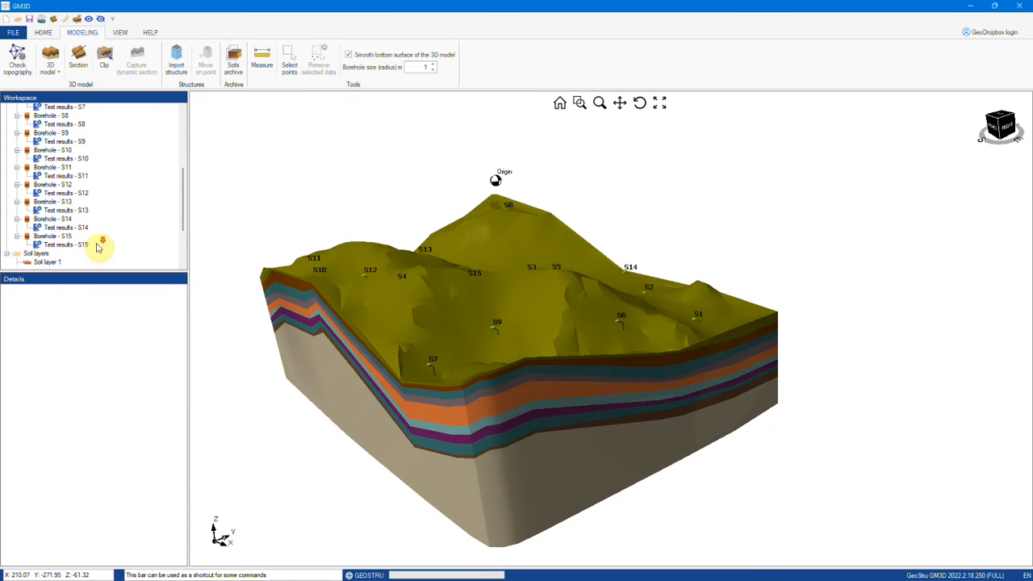
Step: Inspect Soil layers 1 to 5, then Soil layer 7 ('ghiaia con sabbia_1')
scroll(74, 233, down, 2)
click(46, 220)
click(47, 229)
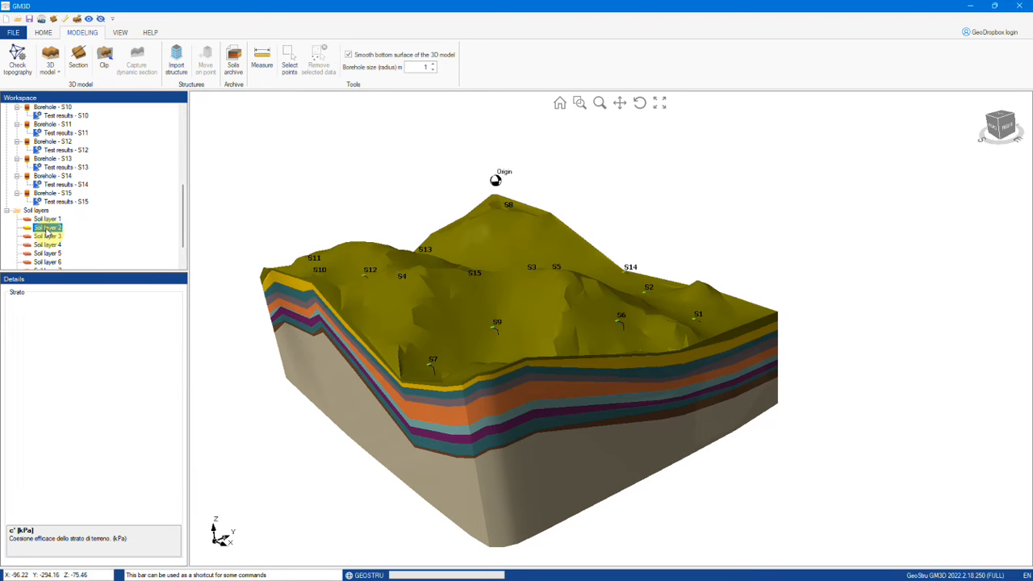
click(47, 235)
click(50, 244)
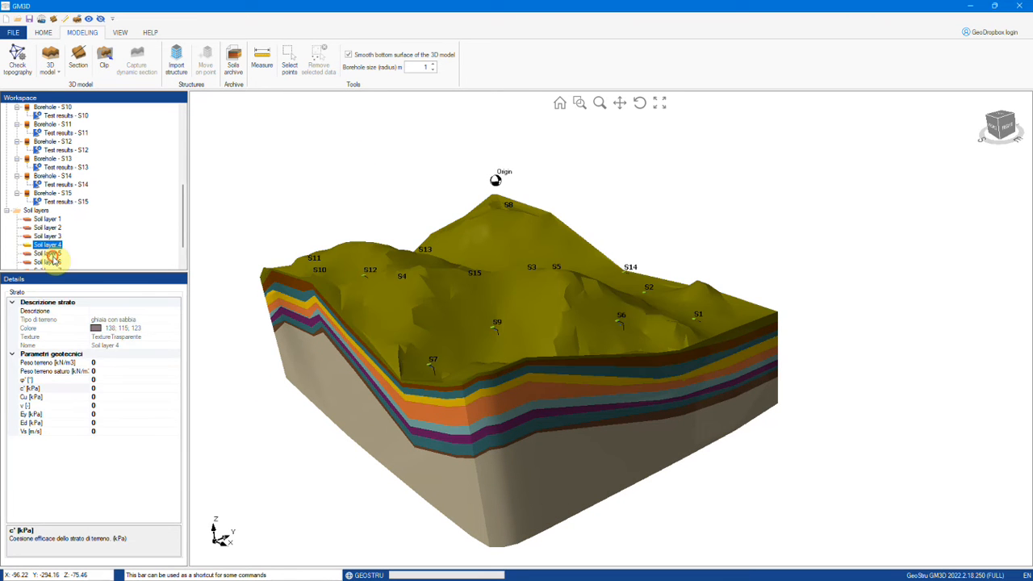
click(52, 253)
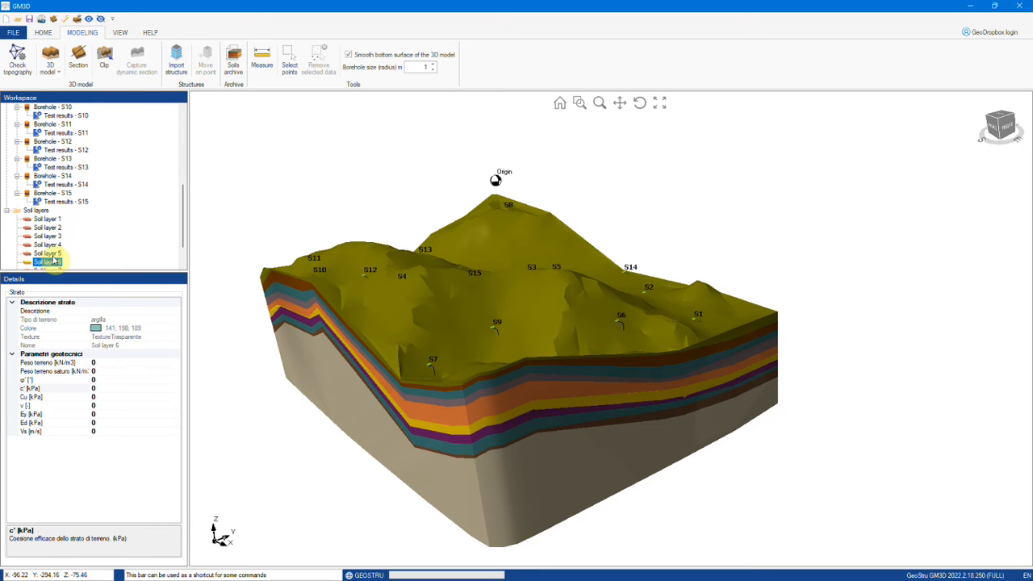
click(53, 271)
Step: Read Soil layer 7's parameter descriptions: unit weights, φ', c', ν, Ey, Ed and Vs
click(92, 371)
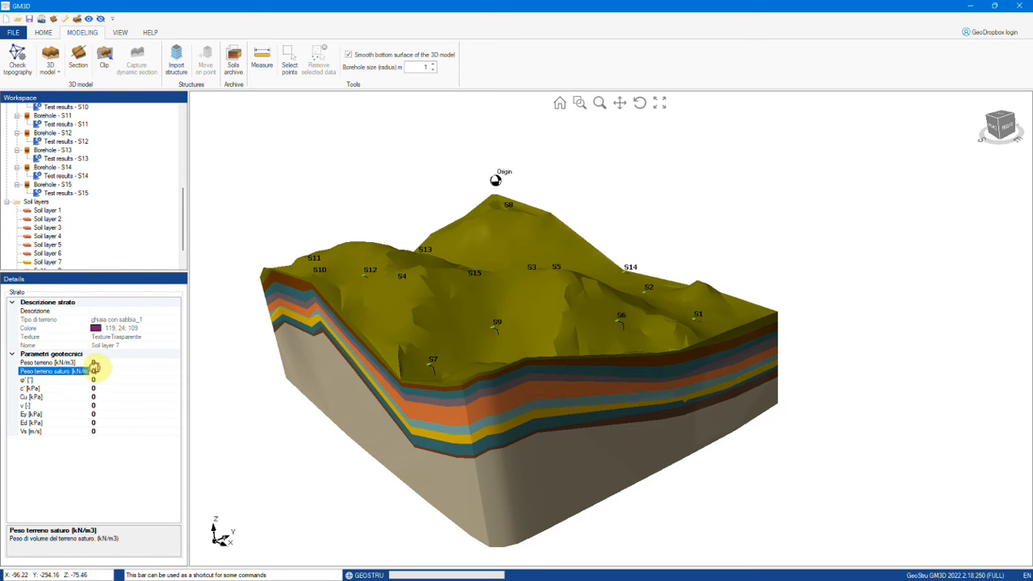
click(104, 363)
click(70, 370)
click(71, 381)
click(71, 389)
click(71, 406)
click(70, 414)
click(70, 423)
click(69, 431)
click(119, 32)
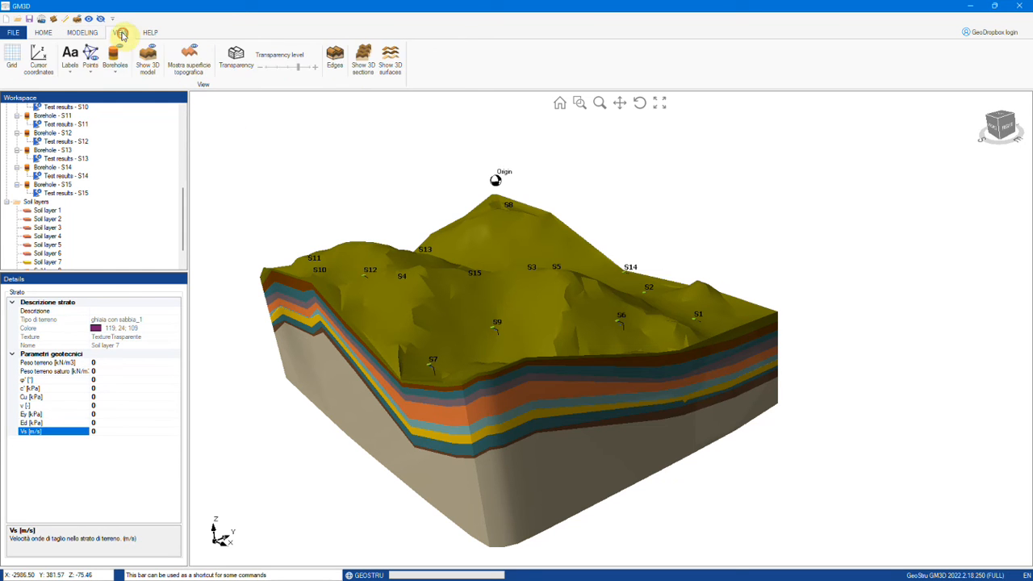
Step: Show the model as separate 3D layer surfaces, opaque and without edge lines
click(331, 66)
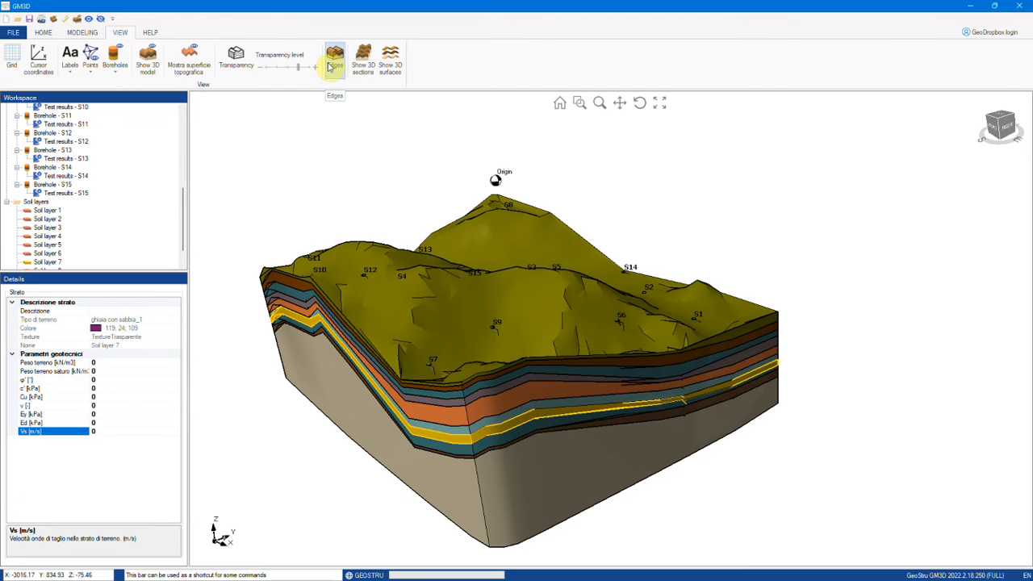
click(231, 70)
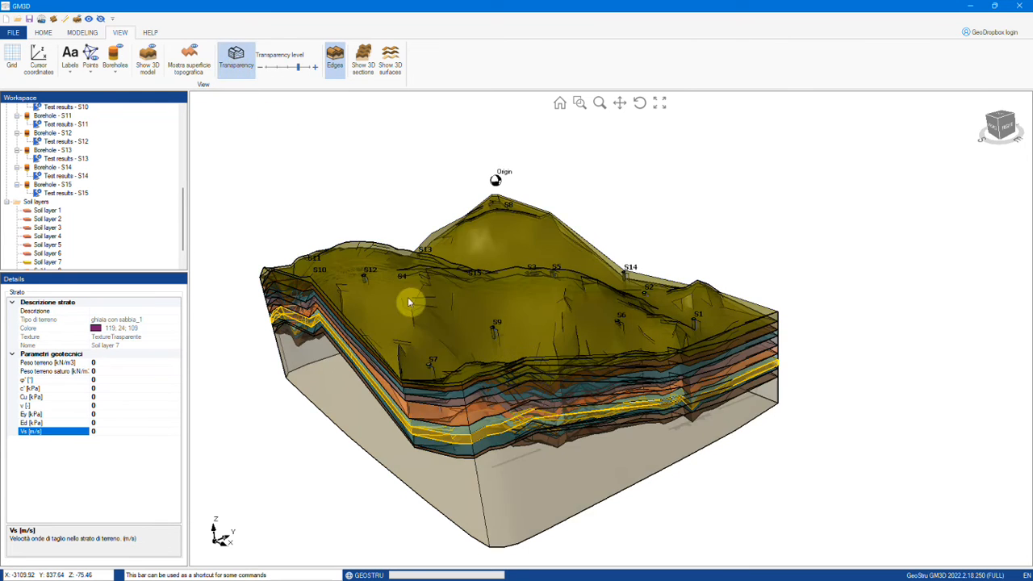
drag(497, 392, 550, 373)
click(395, 75)
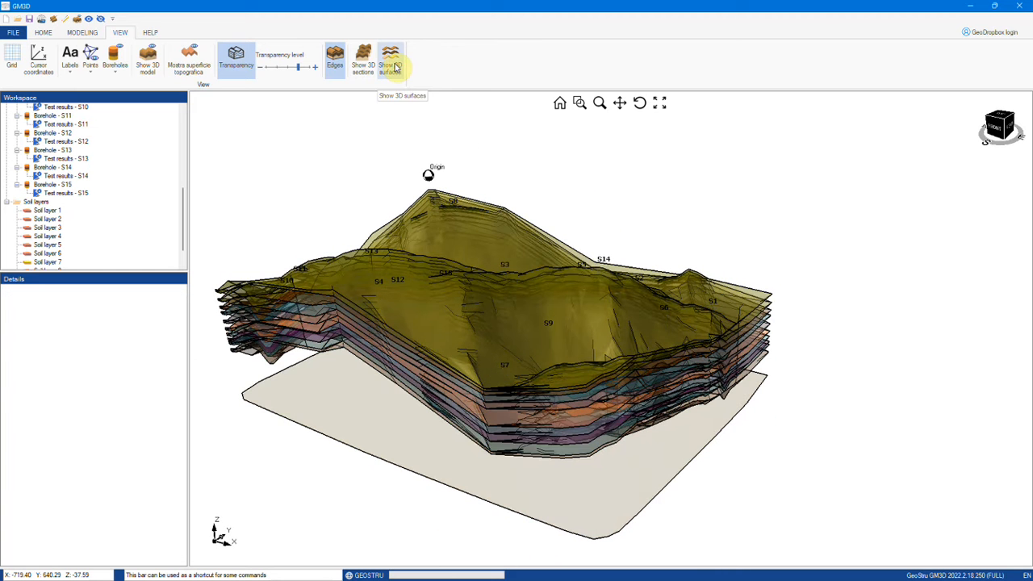
click(235, 56)
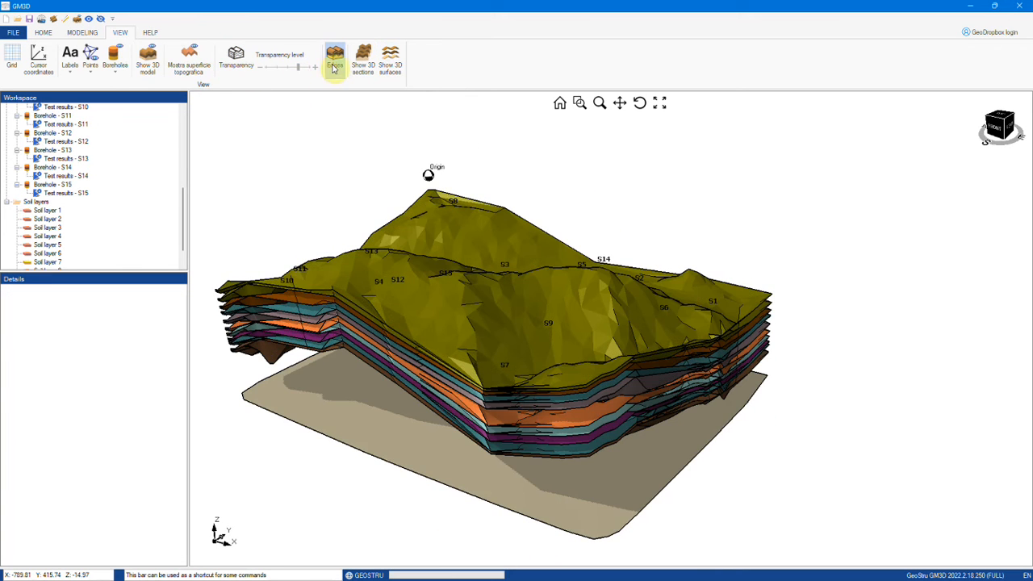
click(332, 61)
drag(566, 387, 514, 408)
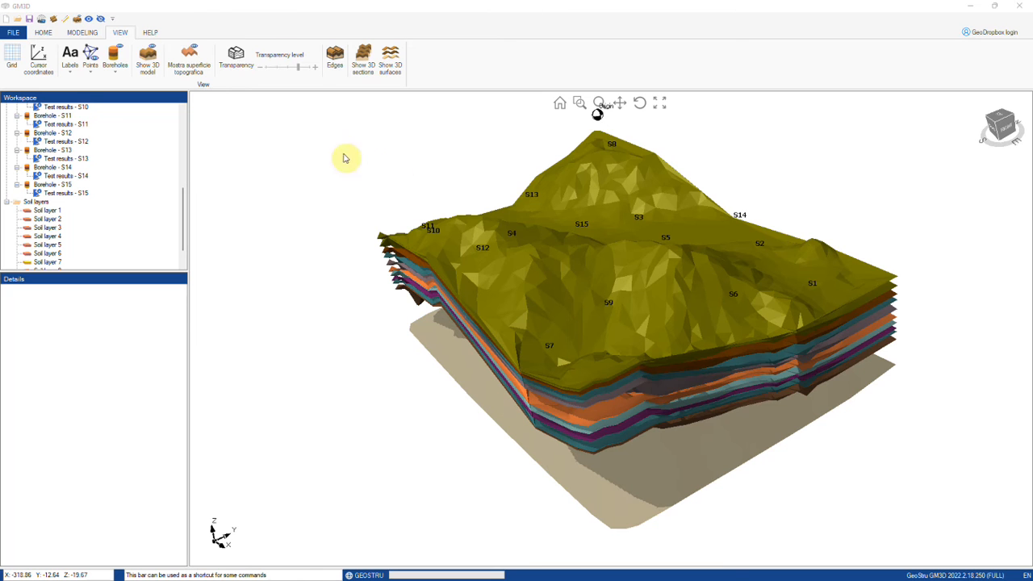
click(81, 32)
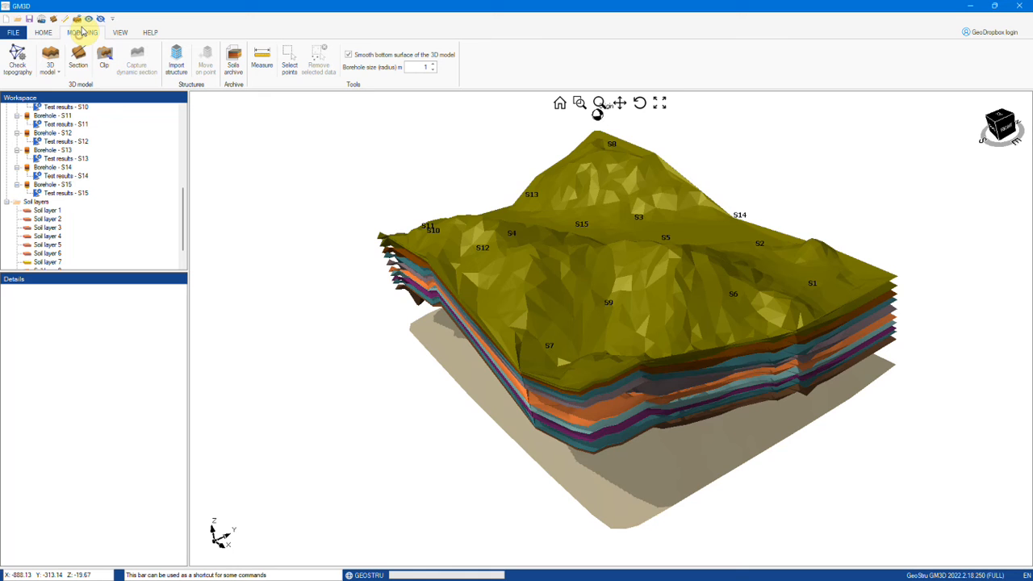
Step: Draw two cross-section lines across the model in top view
click(81, 70)
click(330, 206)
click(871, 206)
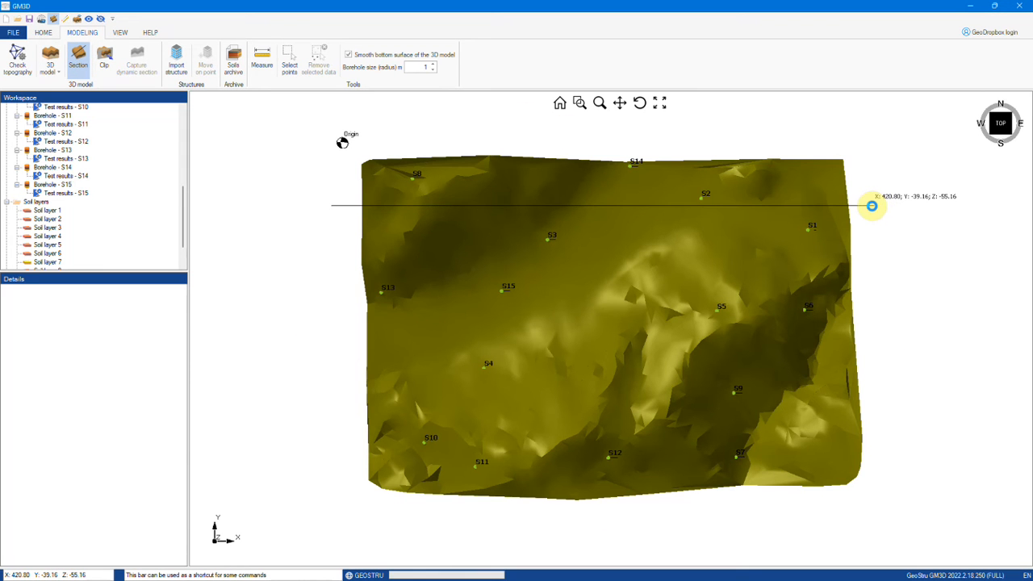
click(325, 425)
click(895, 417)
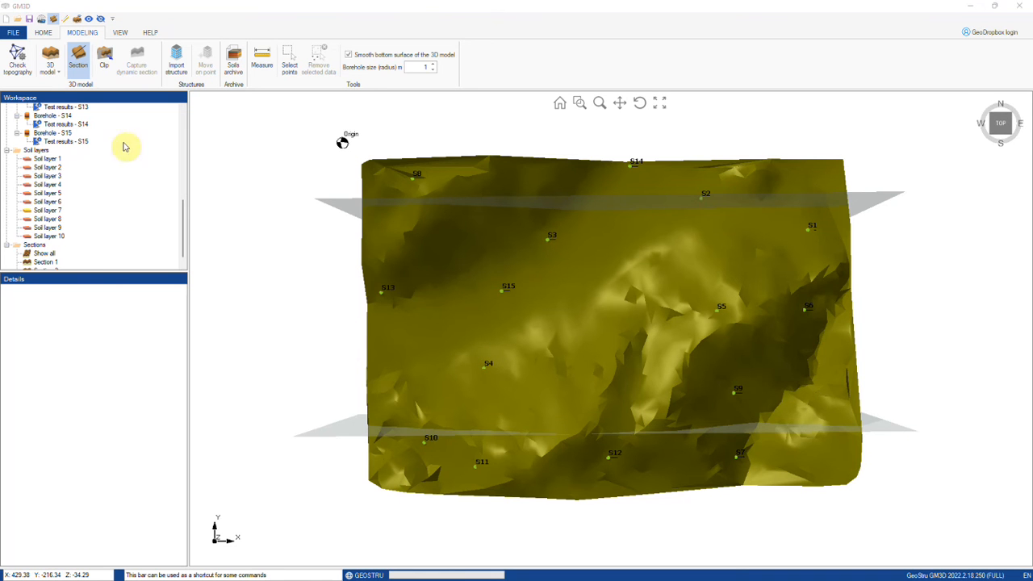
Step: Add a clipping plane that exposes the layers obliquely and capture it as a dynamic section
click(104, 58)
drag(723, 443, 814, 461)
drag(859, 394, 669, 386)
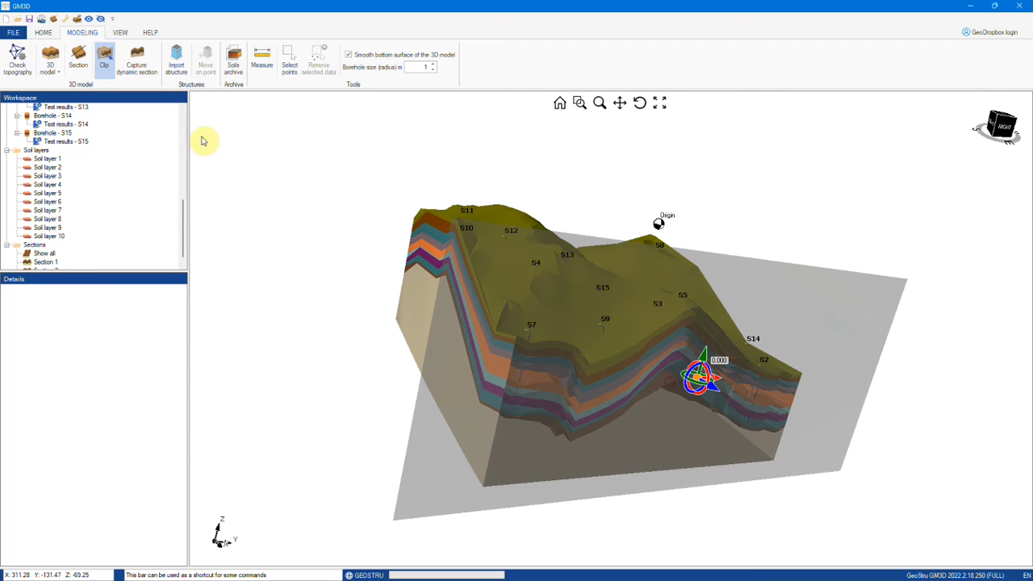
click(138, 66)
Step: Show the 3D section panels, then view Soil layers 1 and 2 with their boreholes
click(363, 61)
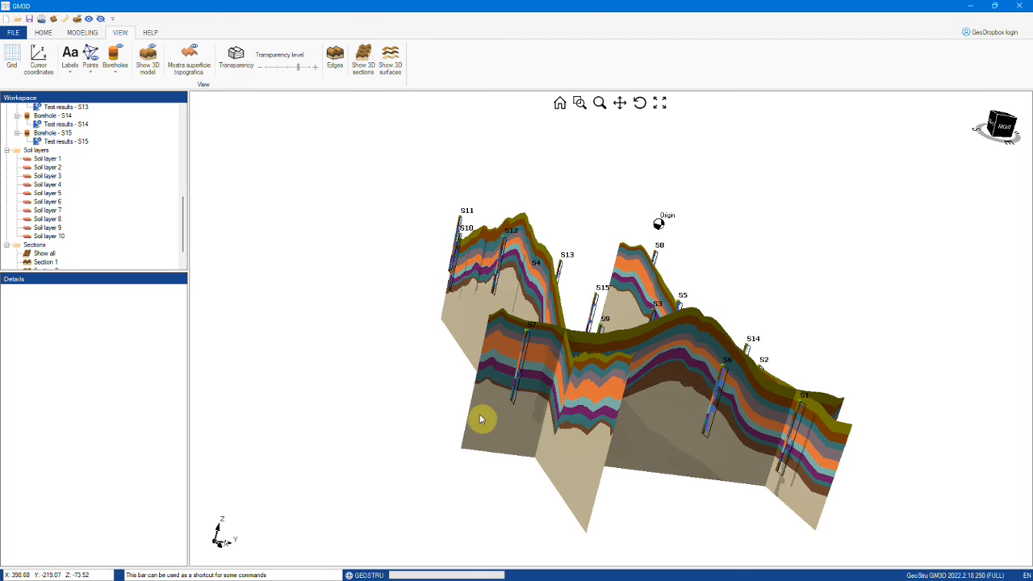
drag(486, 419, 452, 427)
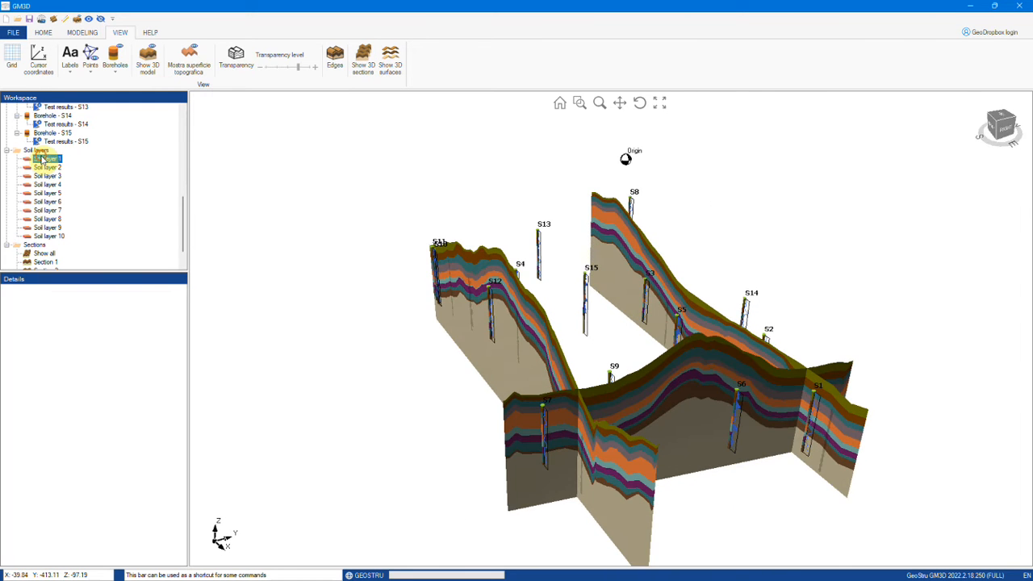
click(40, 158)
right_click(42, 160)
click(59, 162)
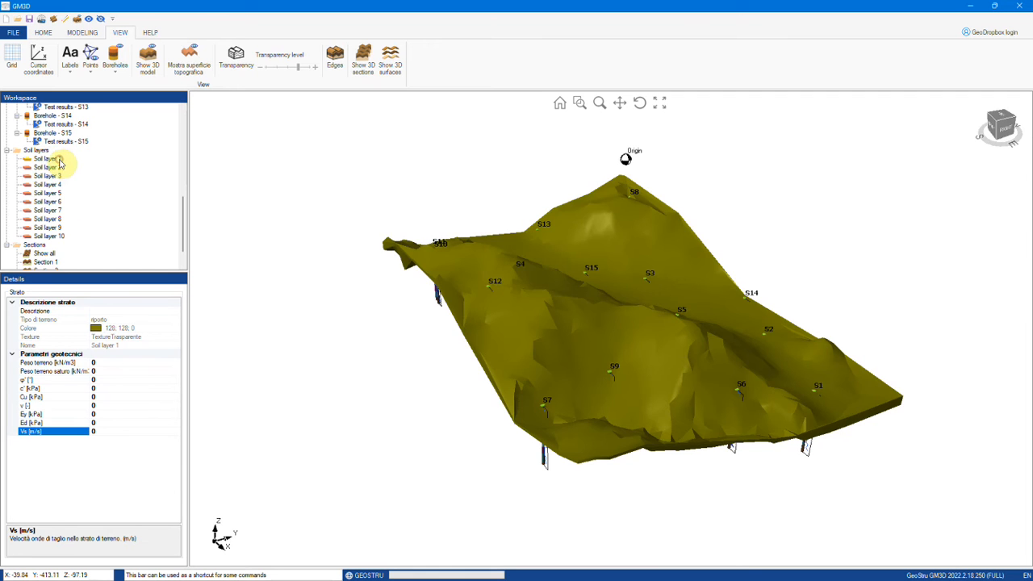
drag(548, 417, 577, 389)
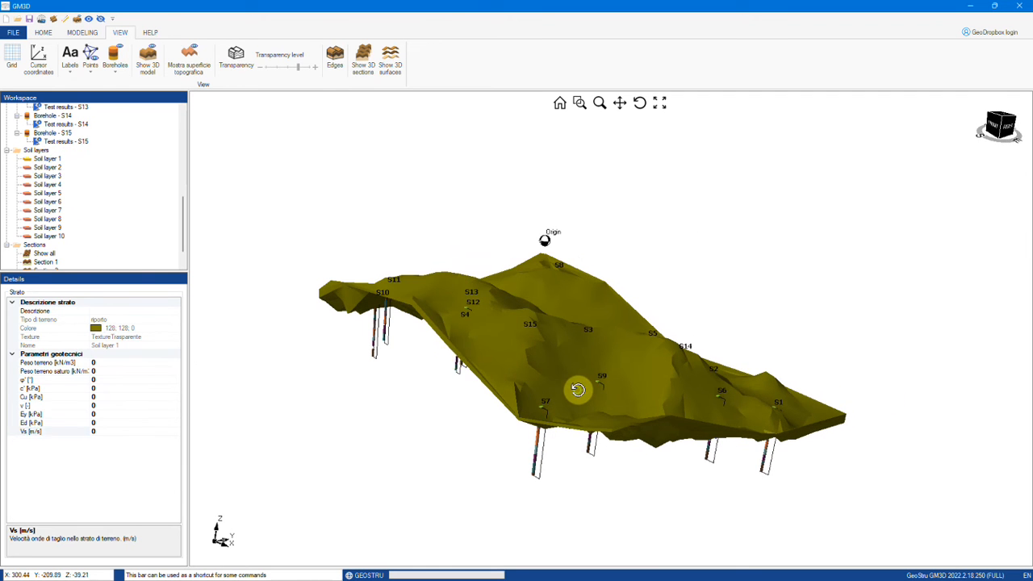
click(47, 167)
right_click(48, 166)
click(58, 173)
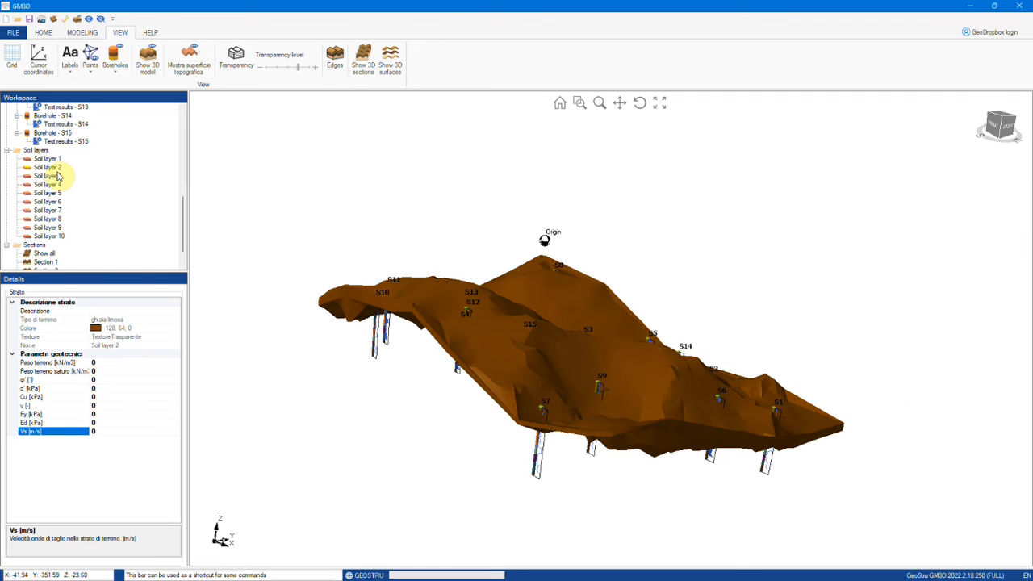
Step: View Soil layer 9 with its boreholes, then together with the sections
right_click(50, 229)
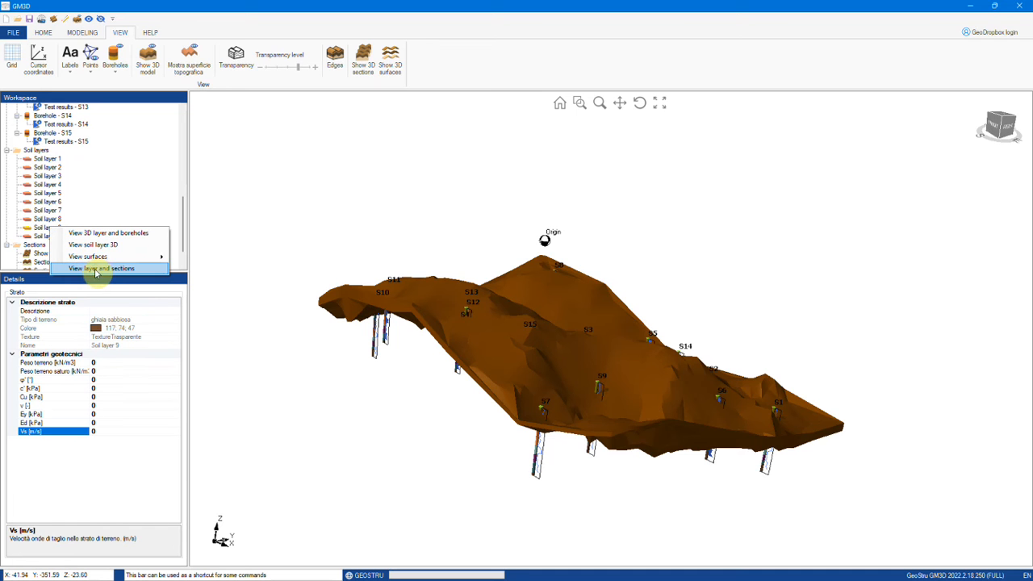
click(104, 233)
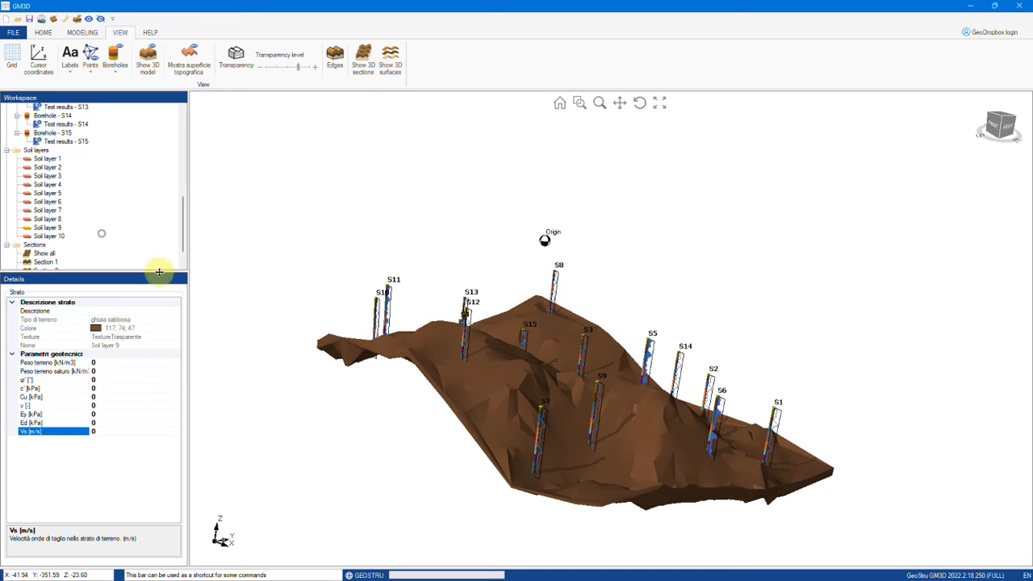
drag(490, 369, 494, 393)
click(30, 247)
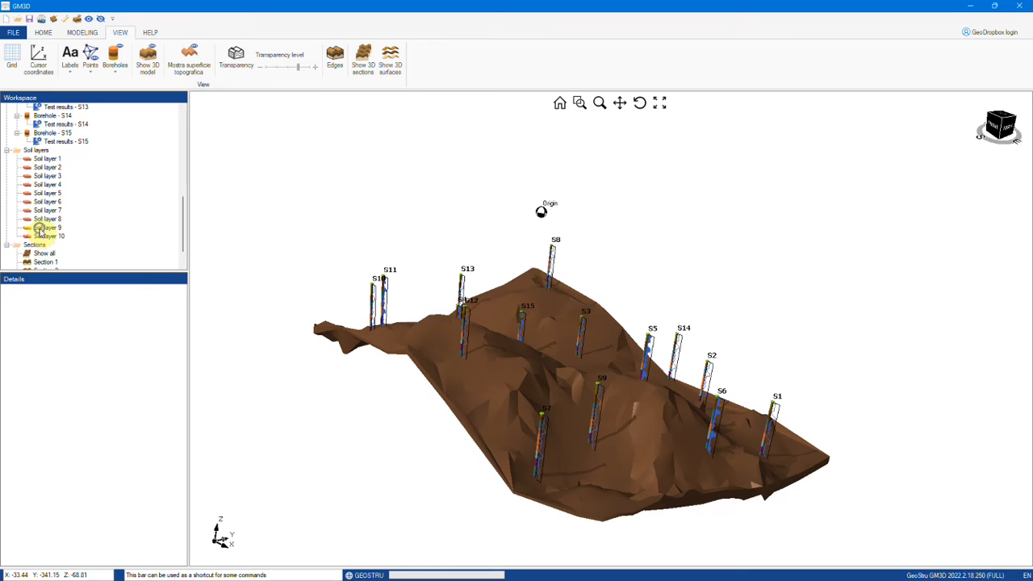
right_click(39, 229)
click(83, 270)
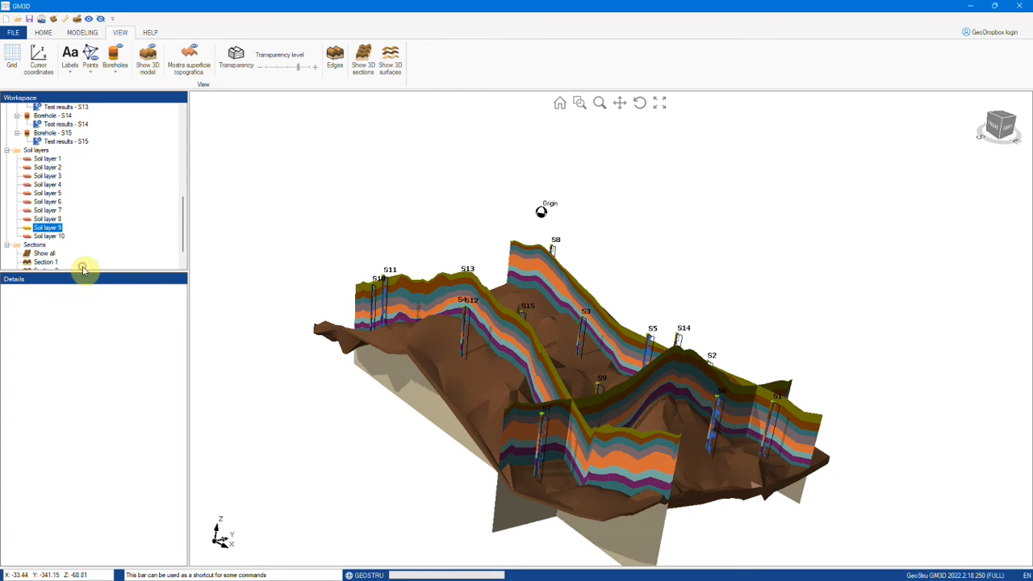
drag(638, 399, 662, 386)
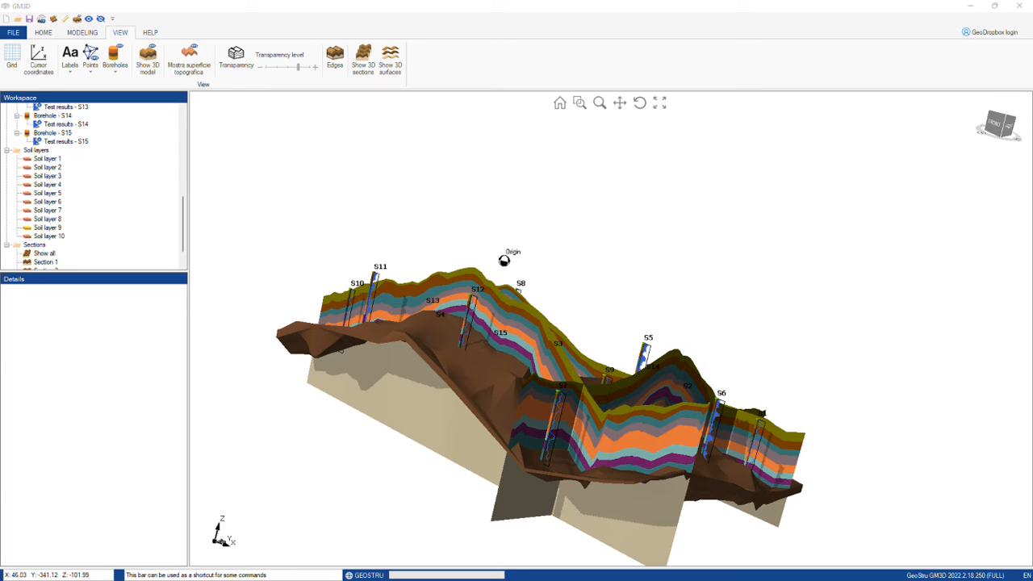
scroll(97, 226, down, 1)
Step: View Section 2 as a flat 2D profile, then orbit back to a higher 3D view
click(46, 245)
right_click(48, 247)
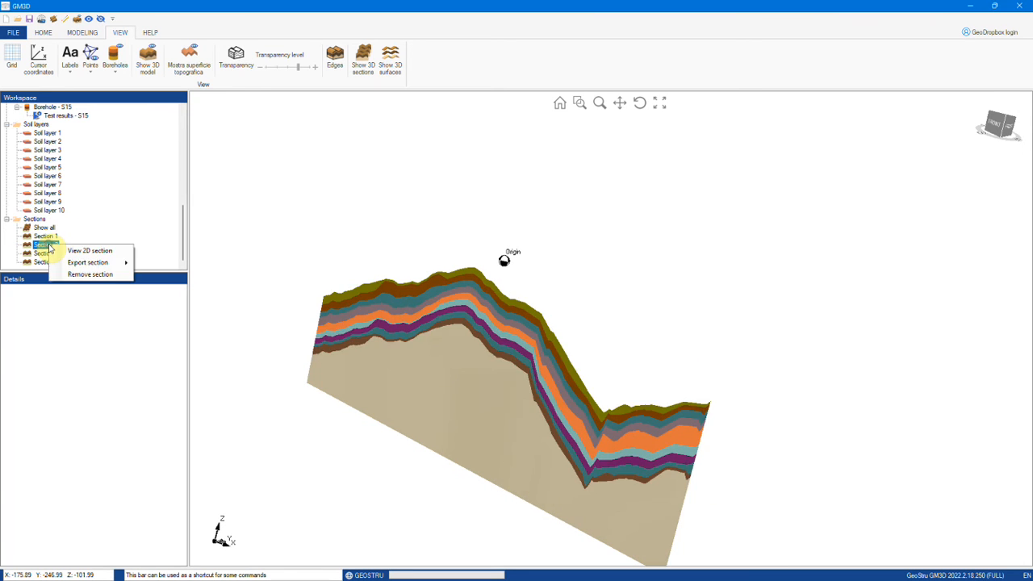
click(89, 251)
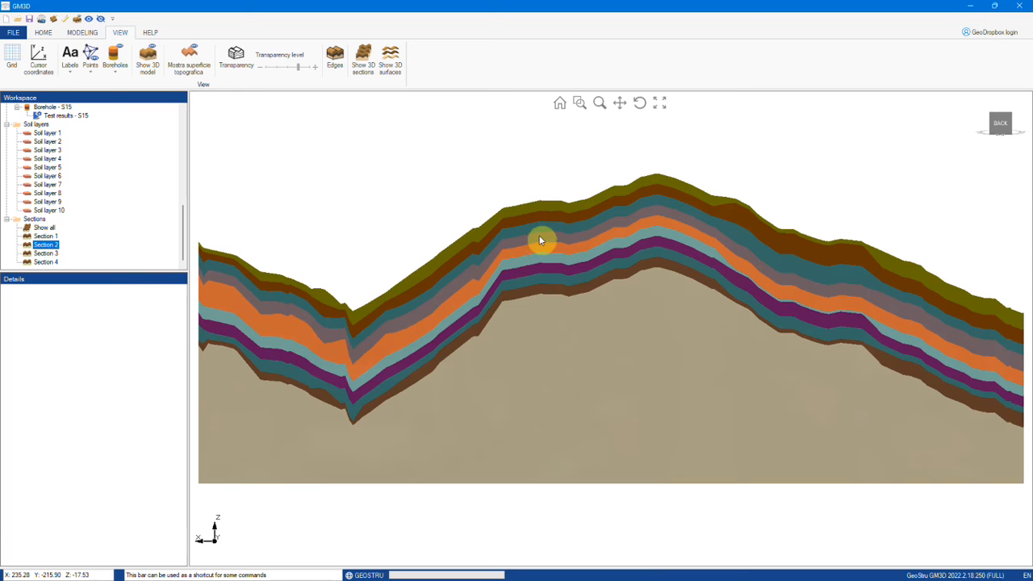
scroll(543, 241, down, 4)
middle_drag(653, 300, 634, 329)
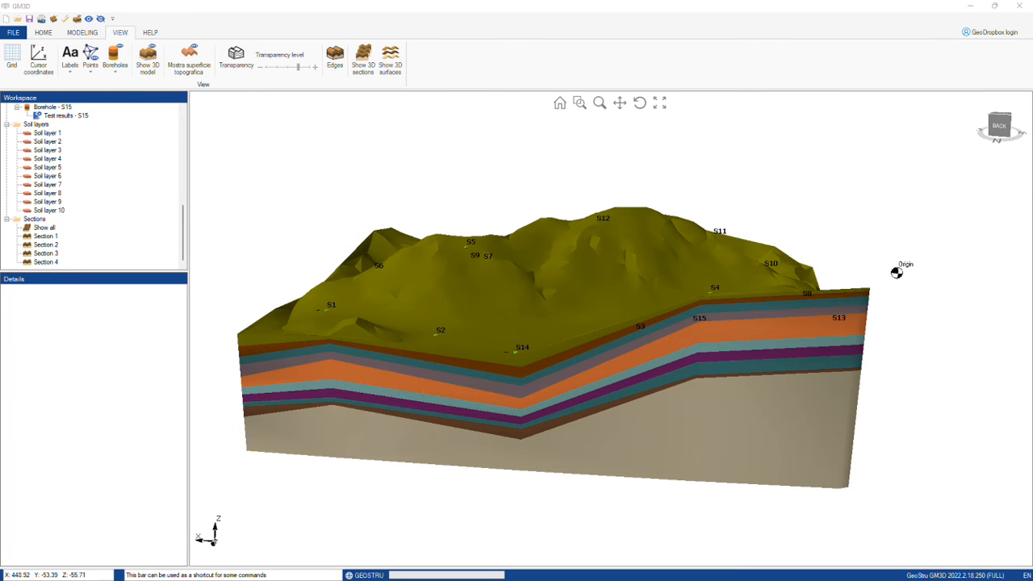
drag(395, 327, 487, 372)
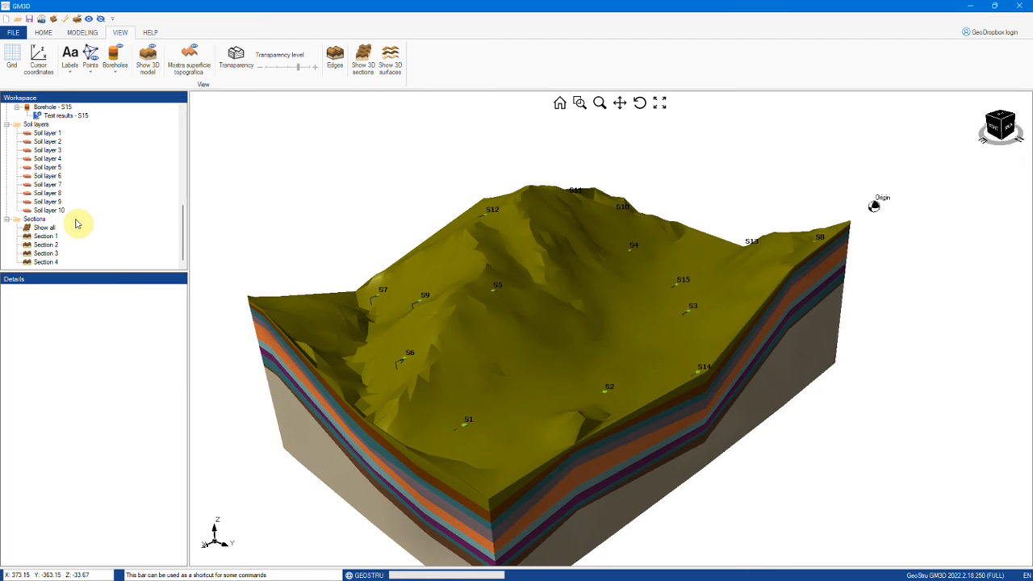
Step: Display Section 1 on its own as a flat 2D section profile
click(46, 236)
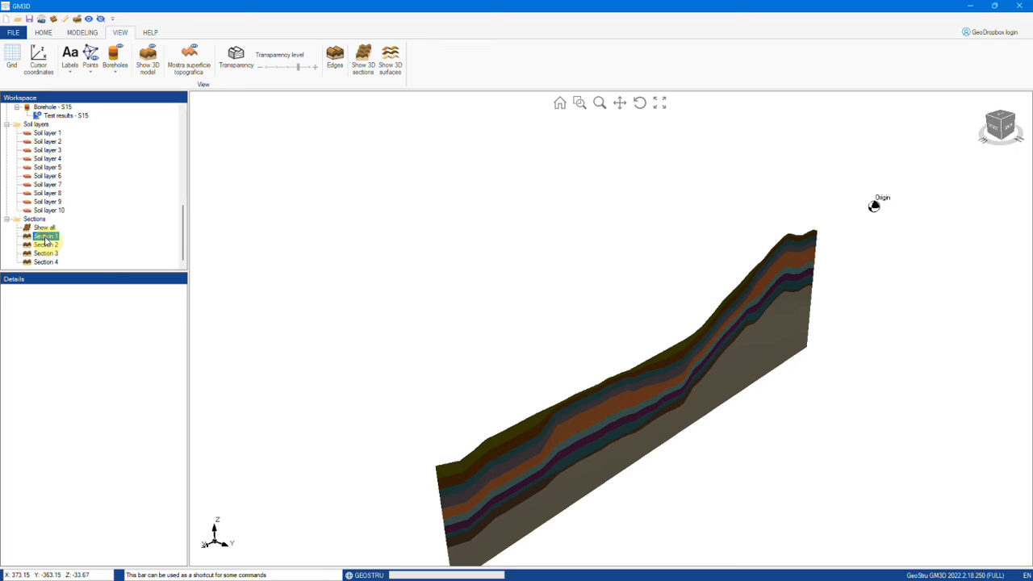
right_click(37, 236)
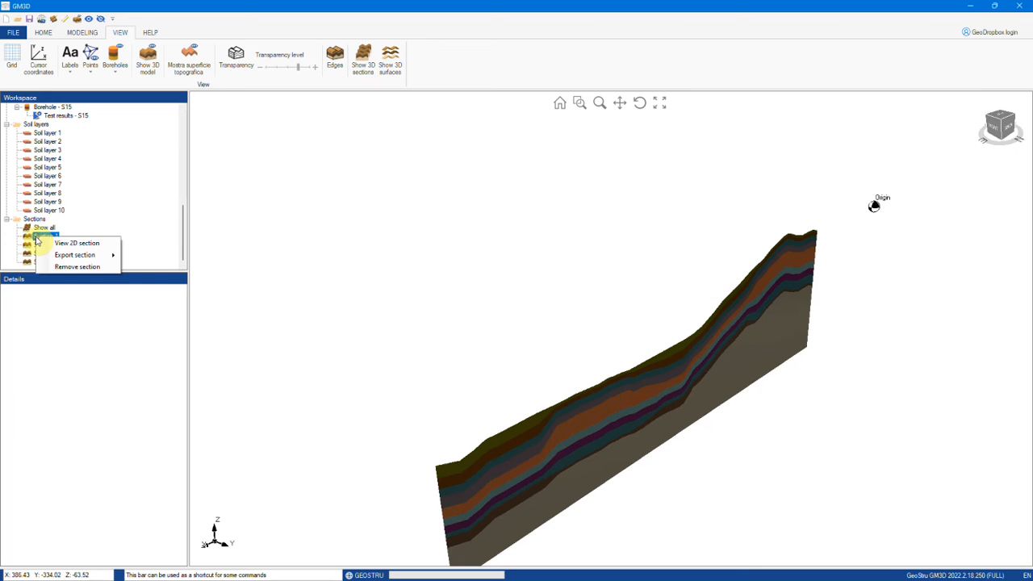
click(77, 242)
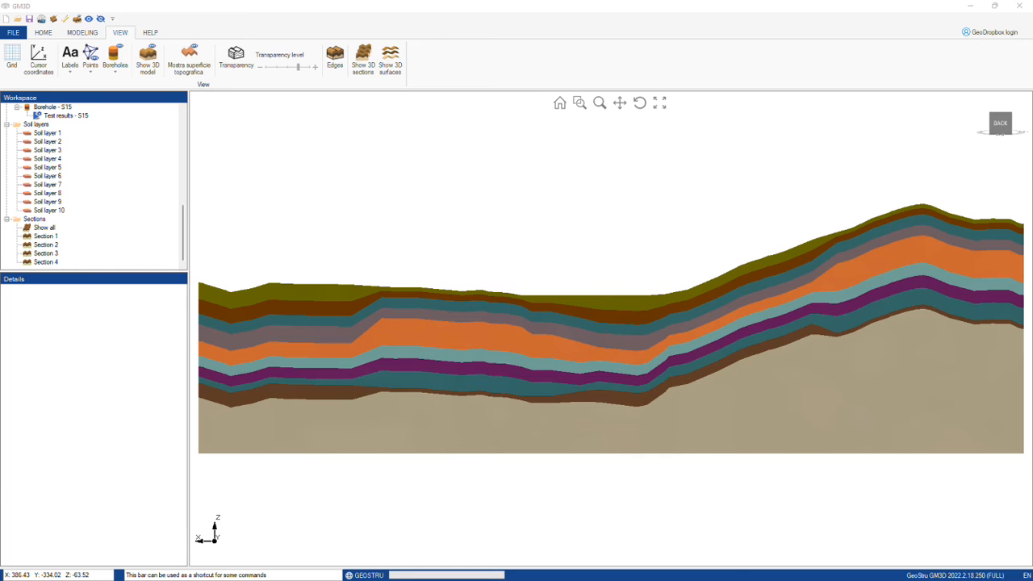
Step: Start printing and choose Microsoft Print to PDF as the printer
click(43, 32)
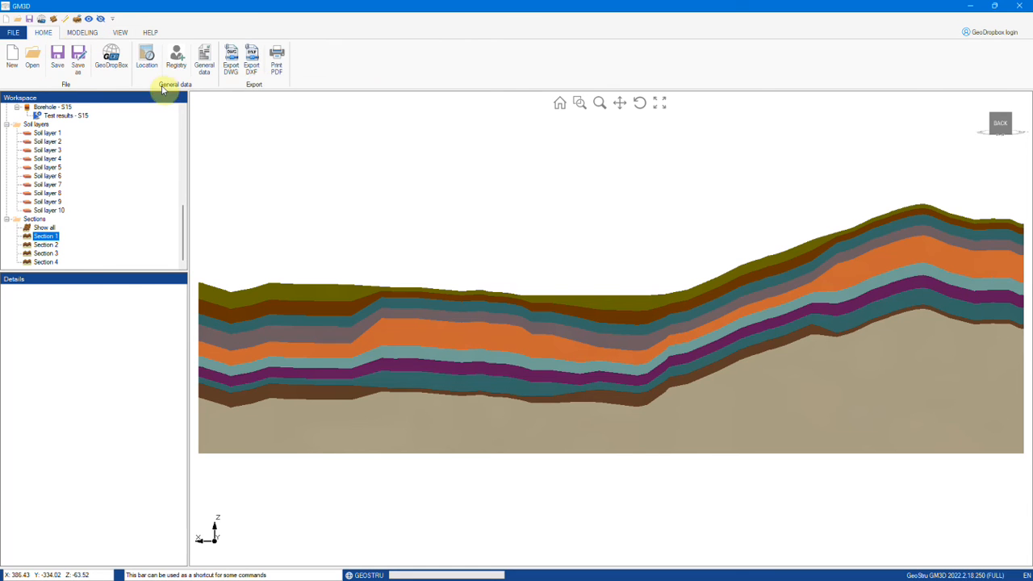
click(284, 77)
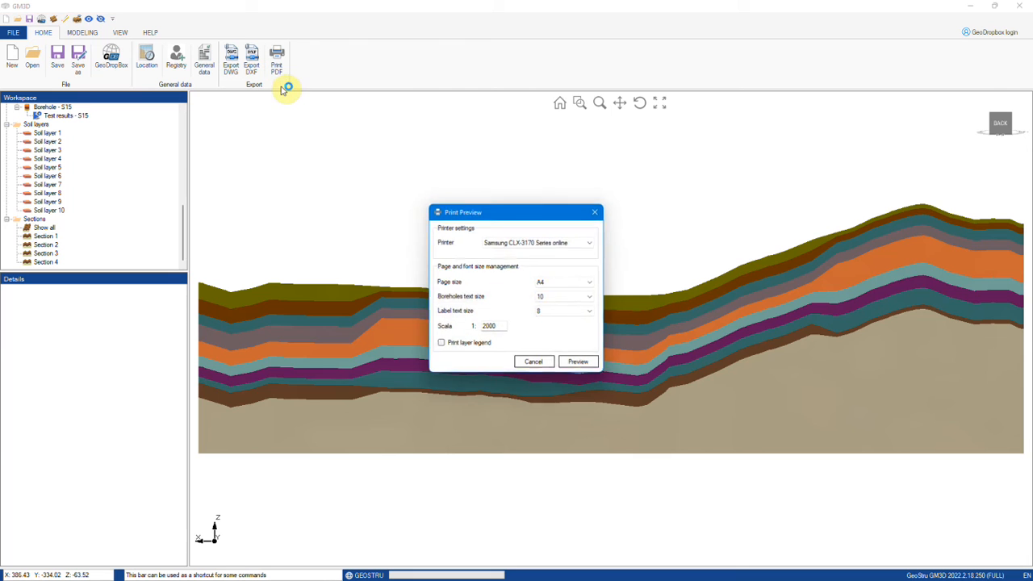
click(520, 245)
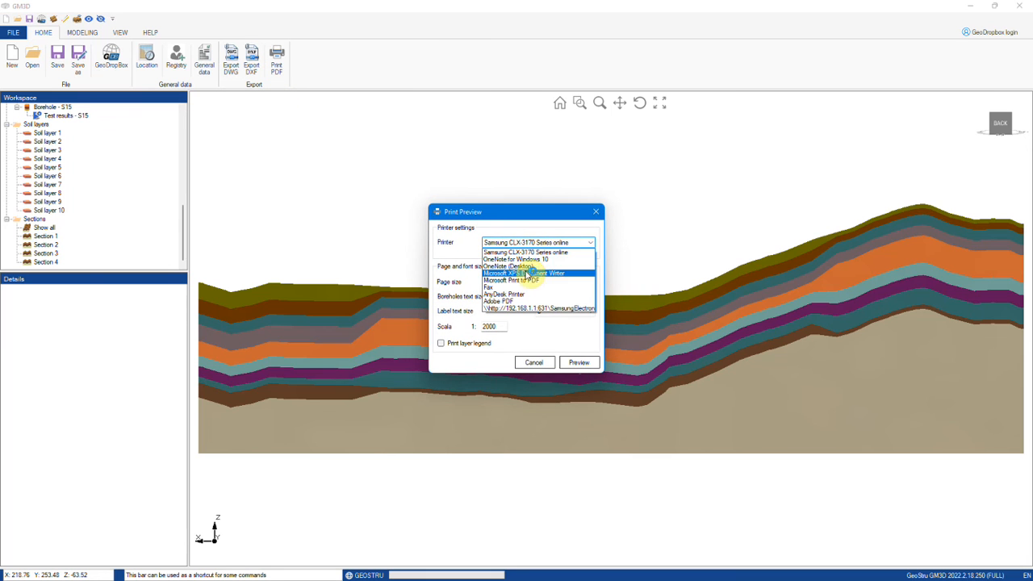
click(517, 280)
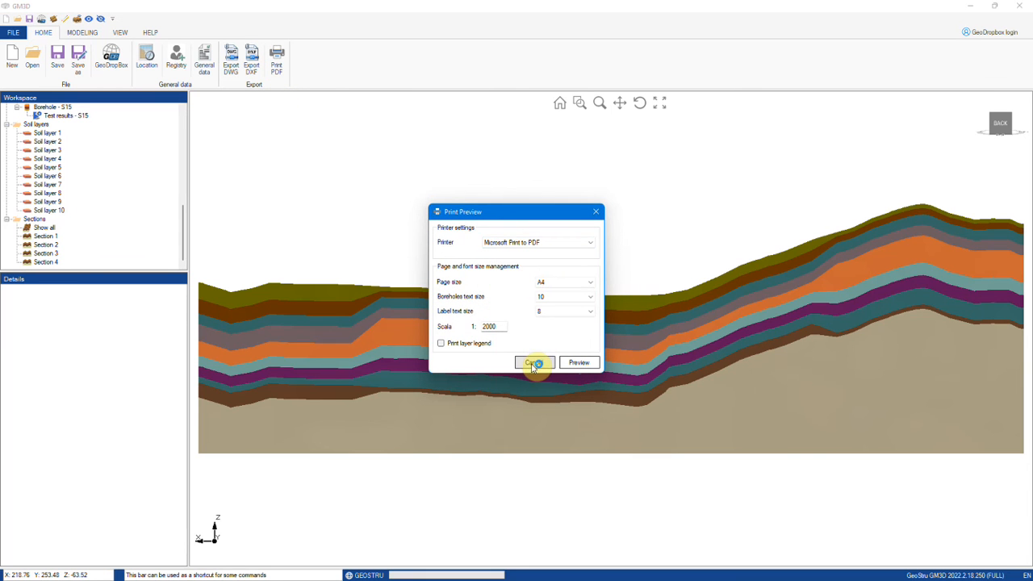
Step: Preview the side-view printout, then the 3D model printout with soil-layer legend, closing each
click(586, 365)
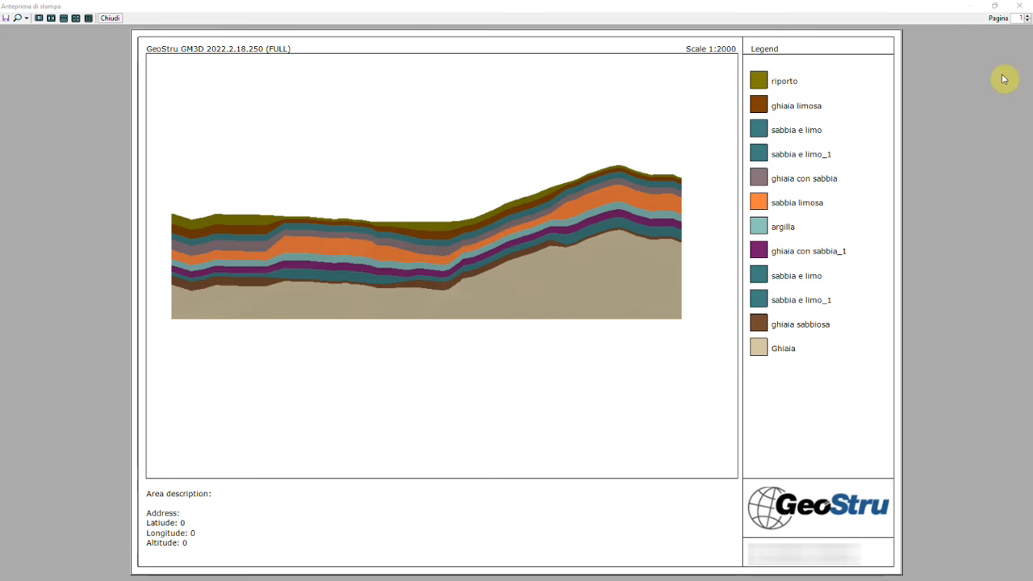
click(1018, 6)
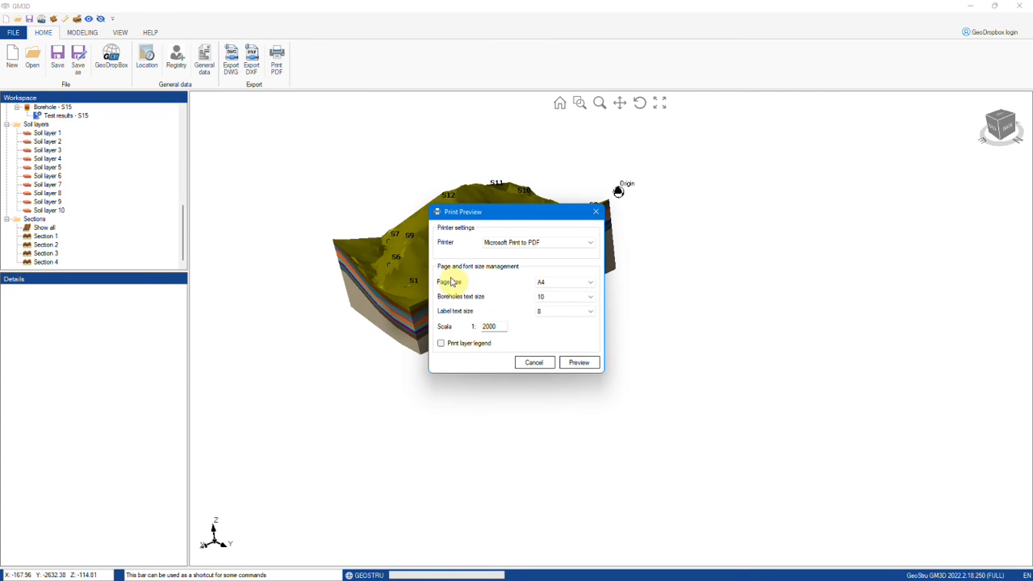
click(577, 363)
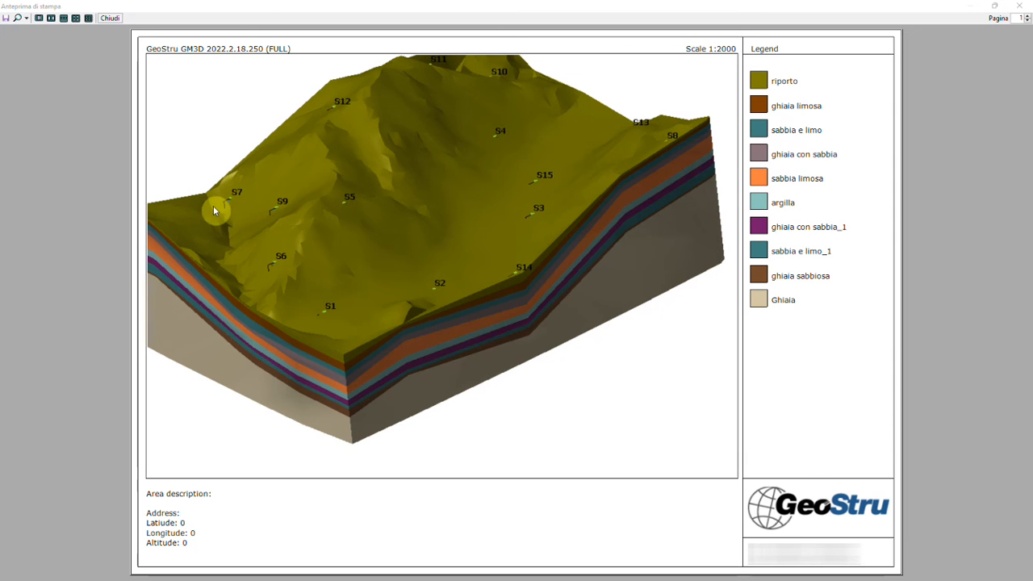
click(1019, 6)
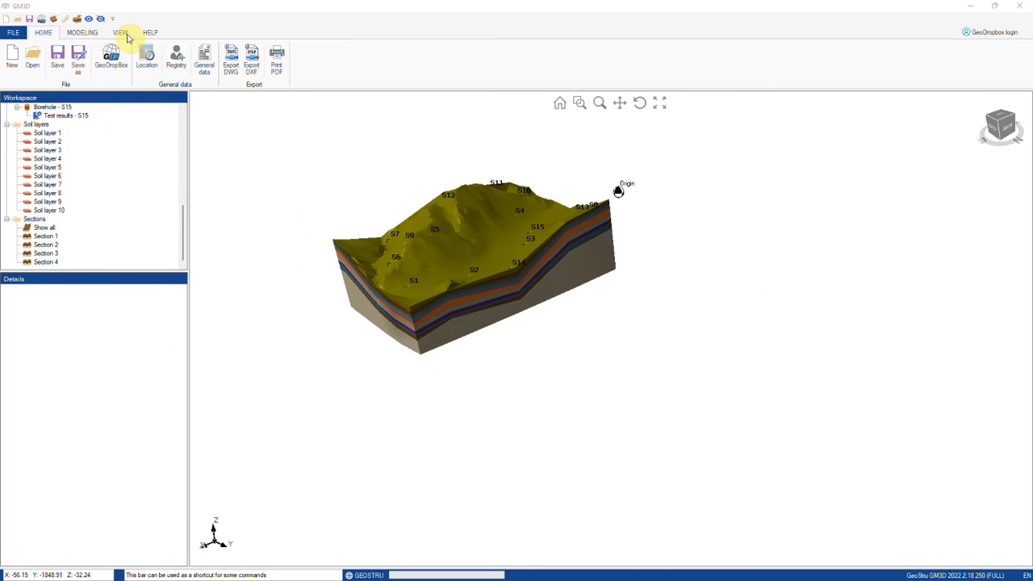
Step: Orbit slightly to reveal borehole S1, then export the model as modello.dxf
drag(407, 280, 427, 288)
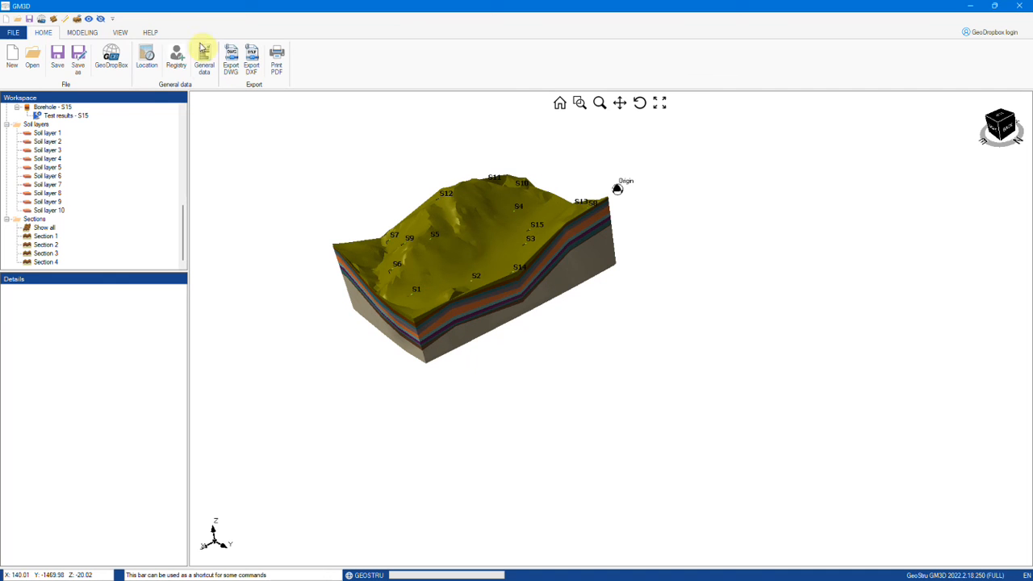
click(252, 70)
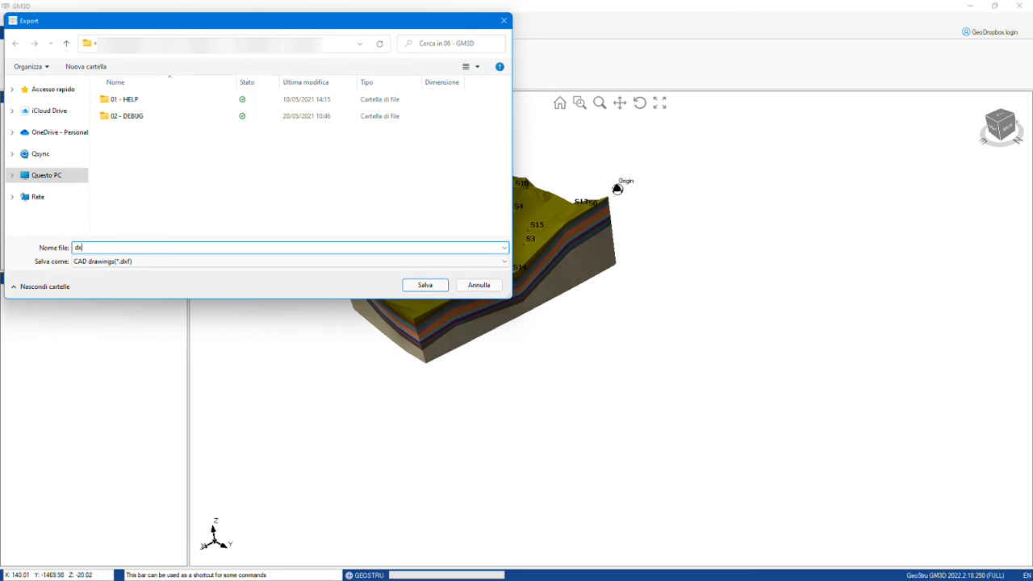
key(Return)
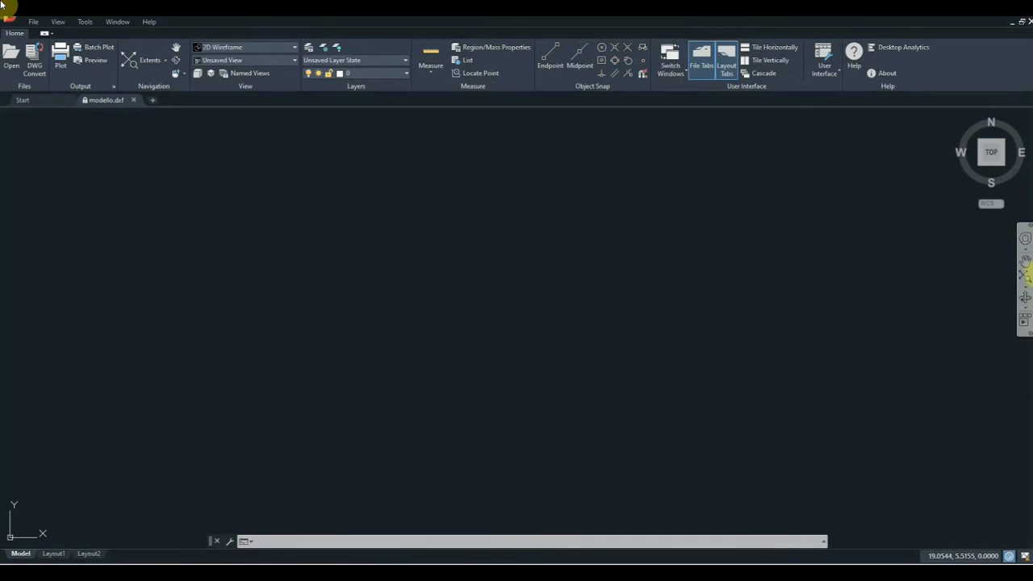
Step: Zoom to the drawing extents, orbit into 3D, and shade it in the Conceptual visual style
click(1027, 277)
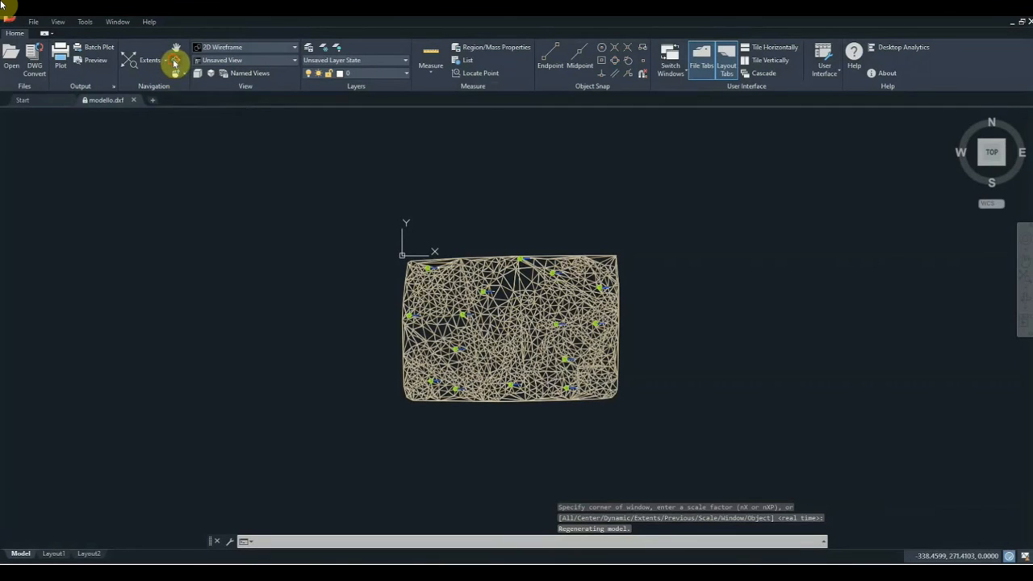
shift+middle_drag(452, 415, 770, 384)
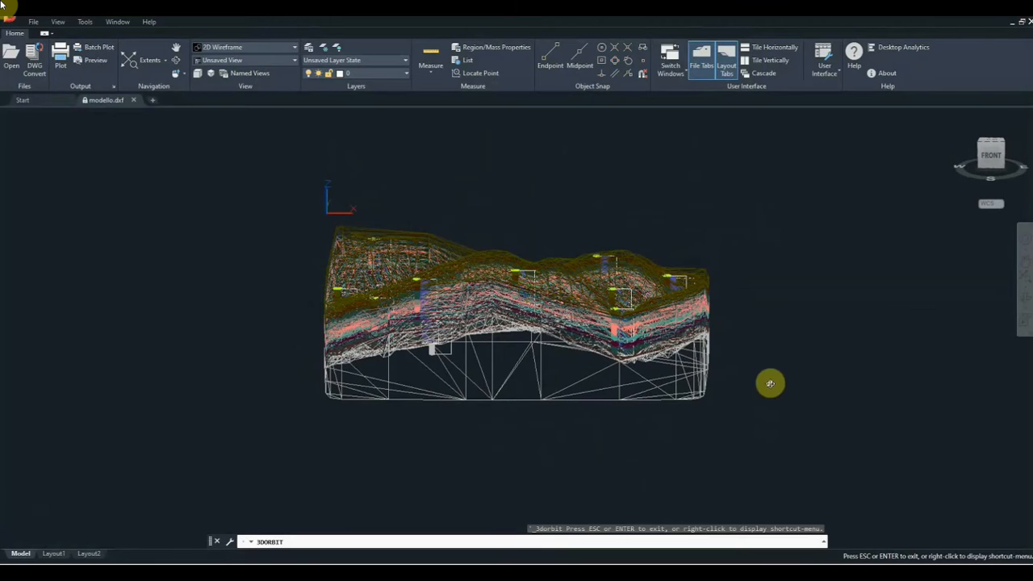
click(56, 24)
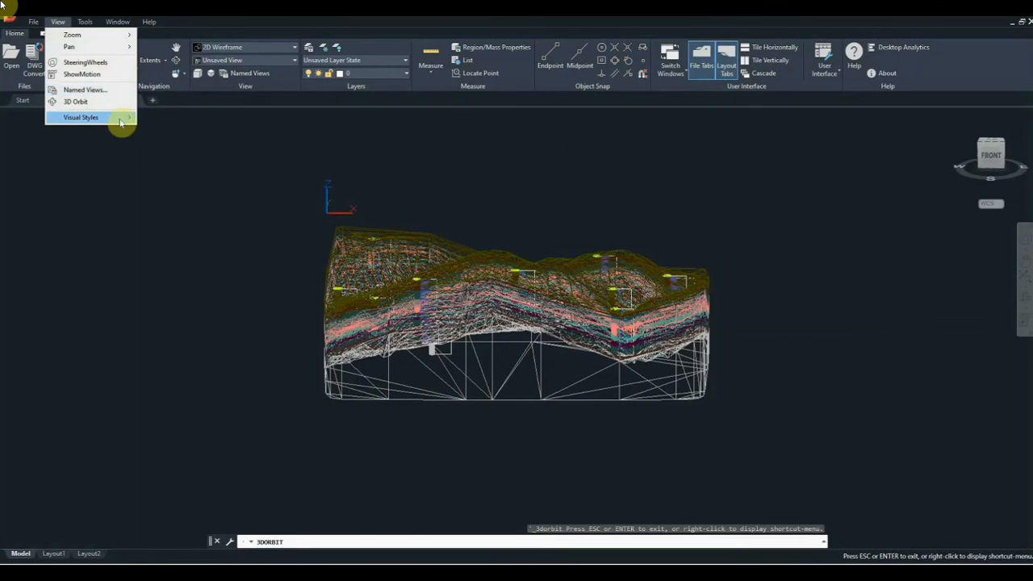
mouse_move(122, 118)
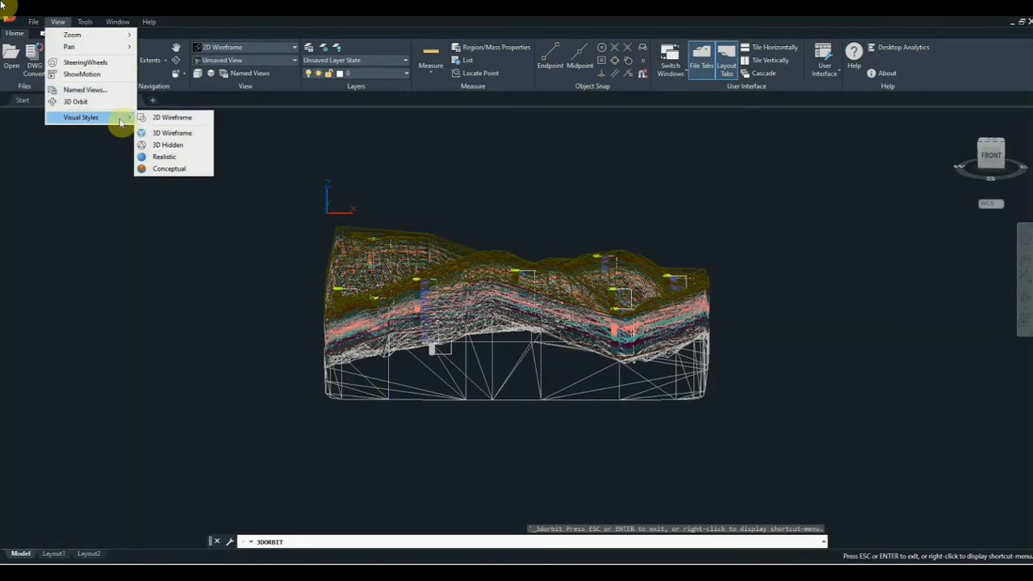
click(190, 167)
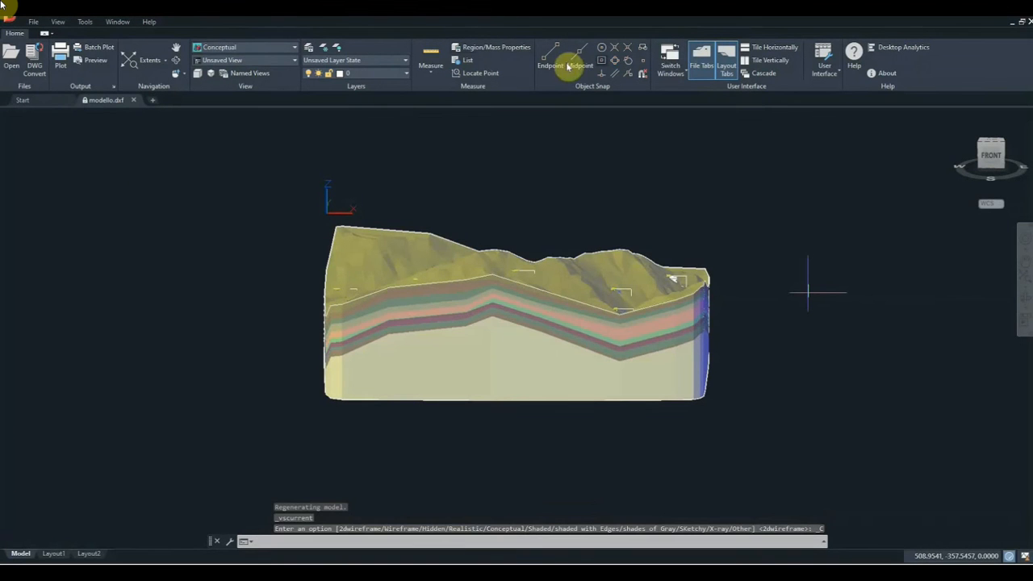
Step: Orbit to an isometric back view and check the drawing's layer list without changes
click(176, 60)
drag(803, 320, 718, 337)
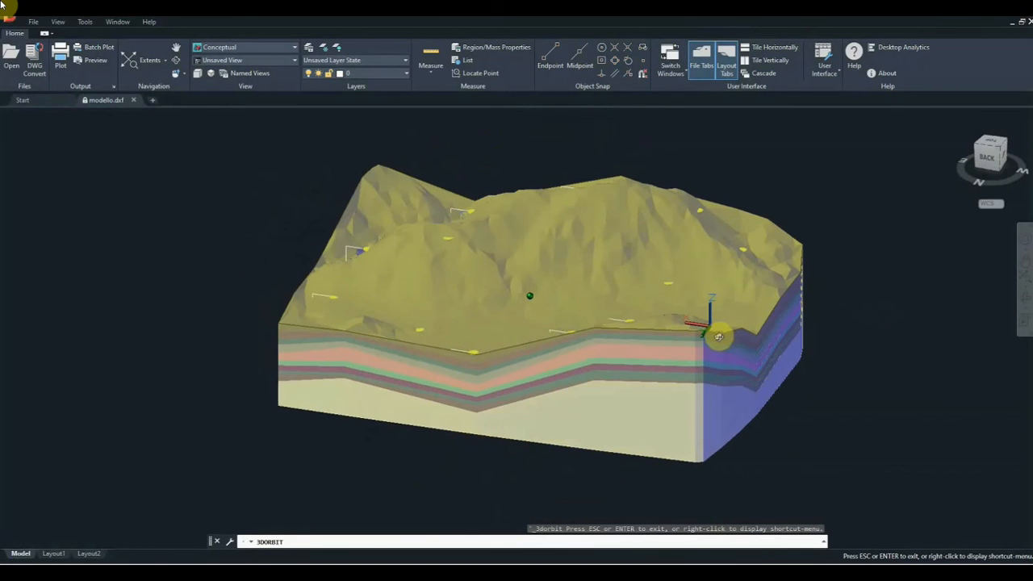
click(406, 74)
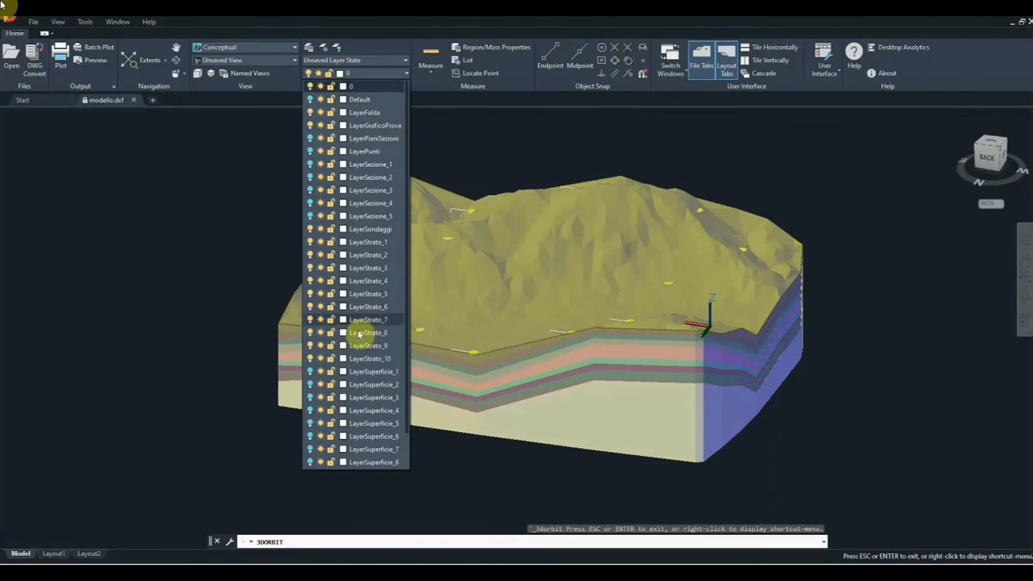
click(224, 180)
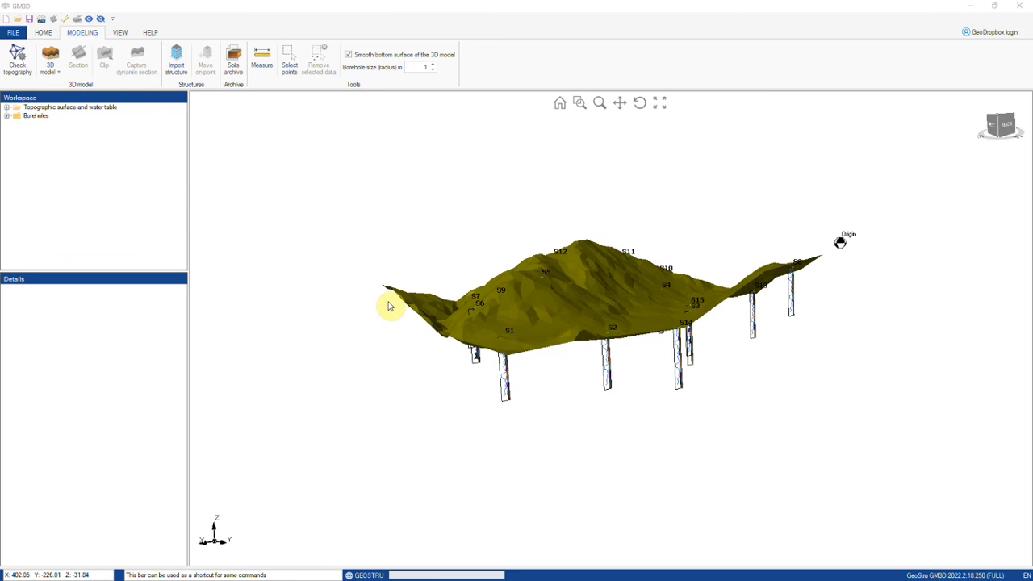
Step: Cut the layered model with a clipping plane, sliding it to remove the right part
middle_drag(567, 329, 406, 251)
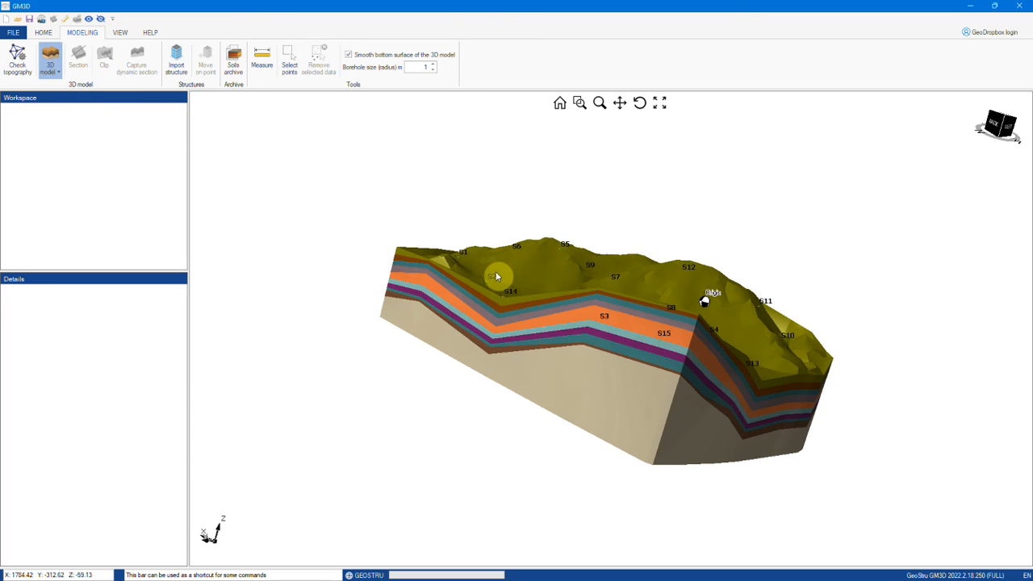
middle_drag(496, 274, 541, 375)
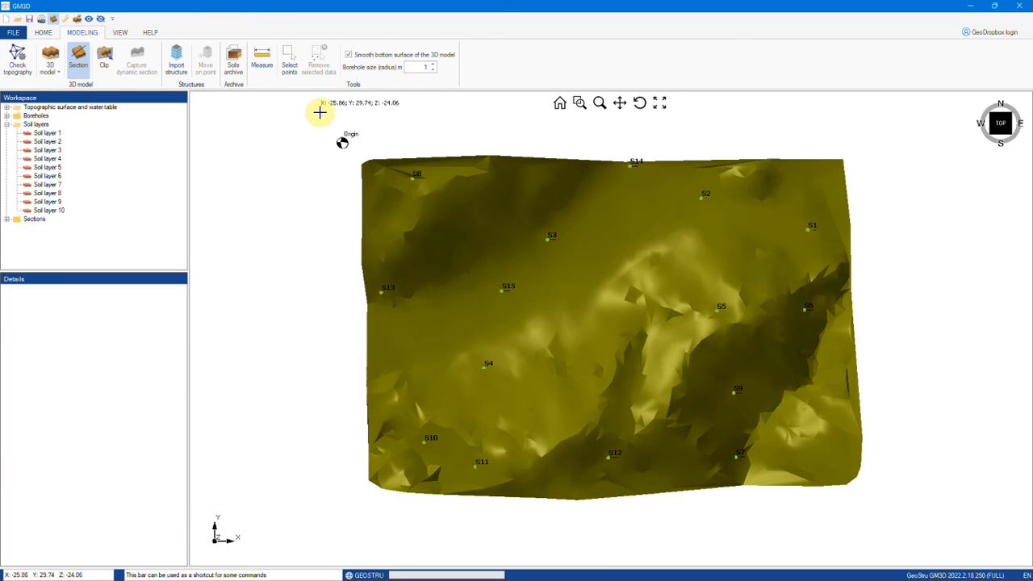
click(108, 66)
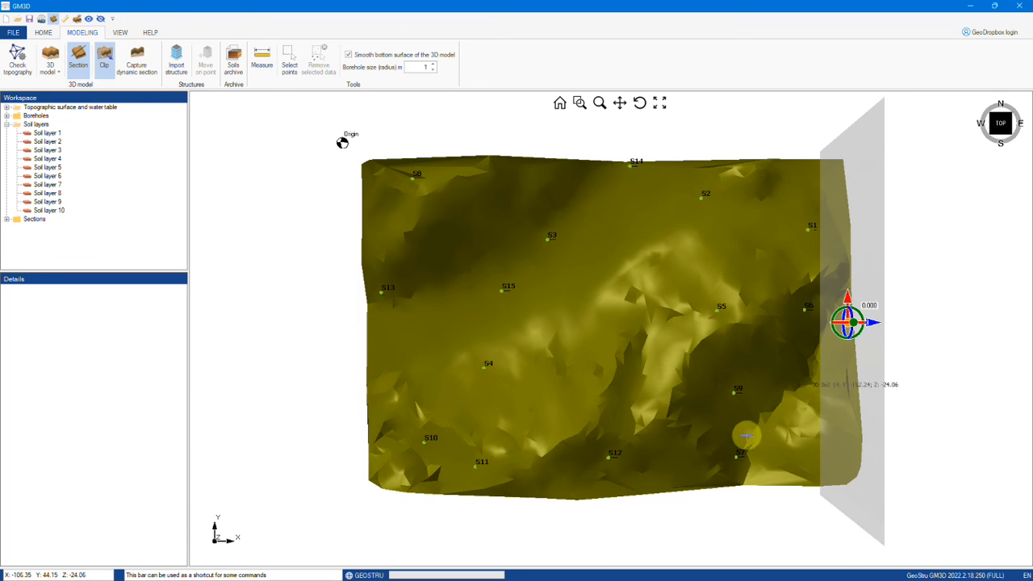
middle_drag(599, 443, 634, 314)
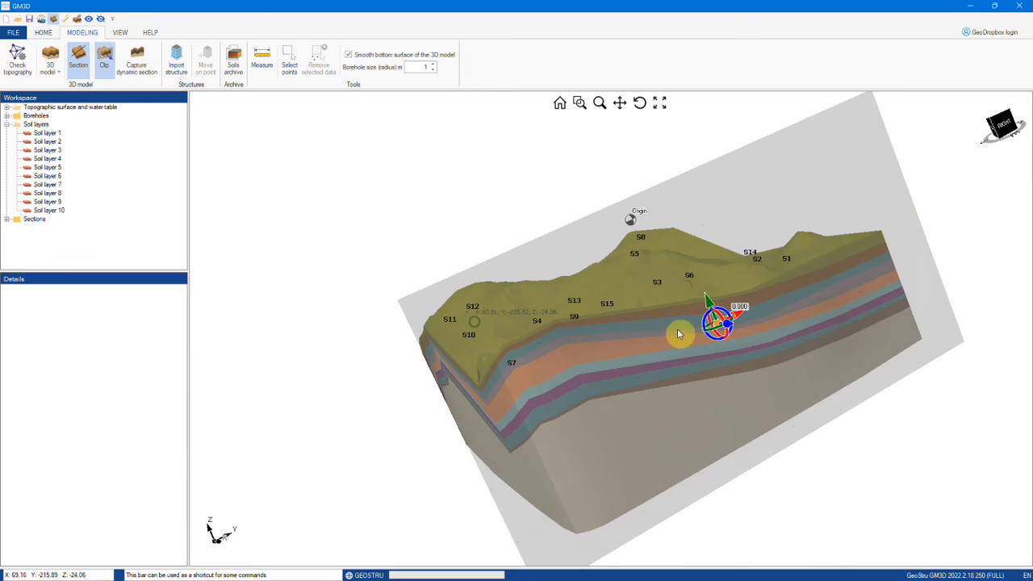
drag(722, 322, 752, 364)
Step: Turn clipping off and orbit the whole model to a near-front view
click(104, 61)
scroll(484, 304, down, 5)
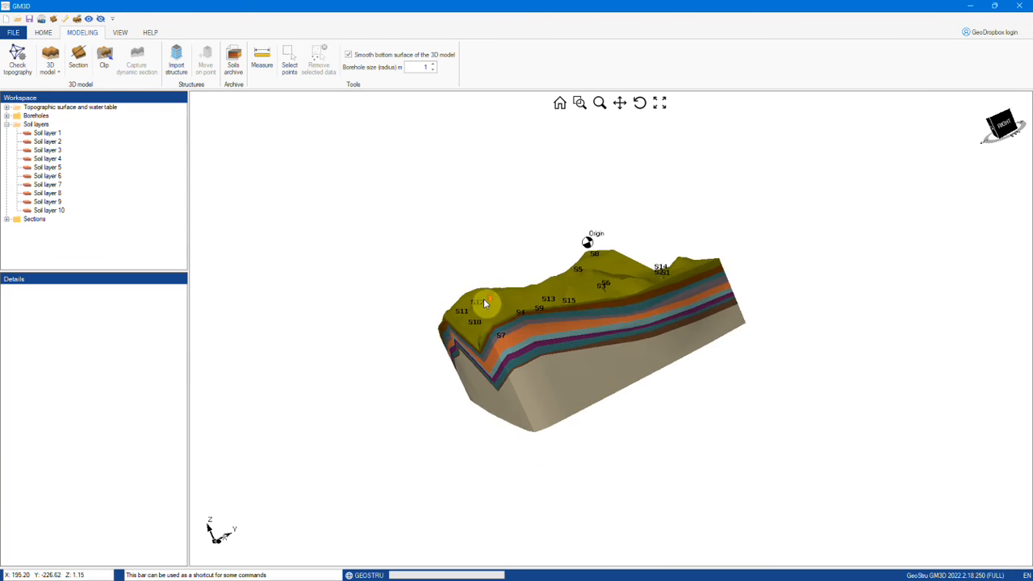
middle_drag(618, 369, 697, 391)
middle_drag(494, 394, 613, 302)
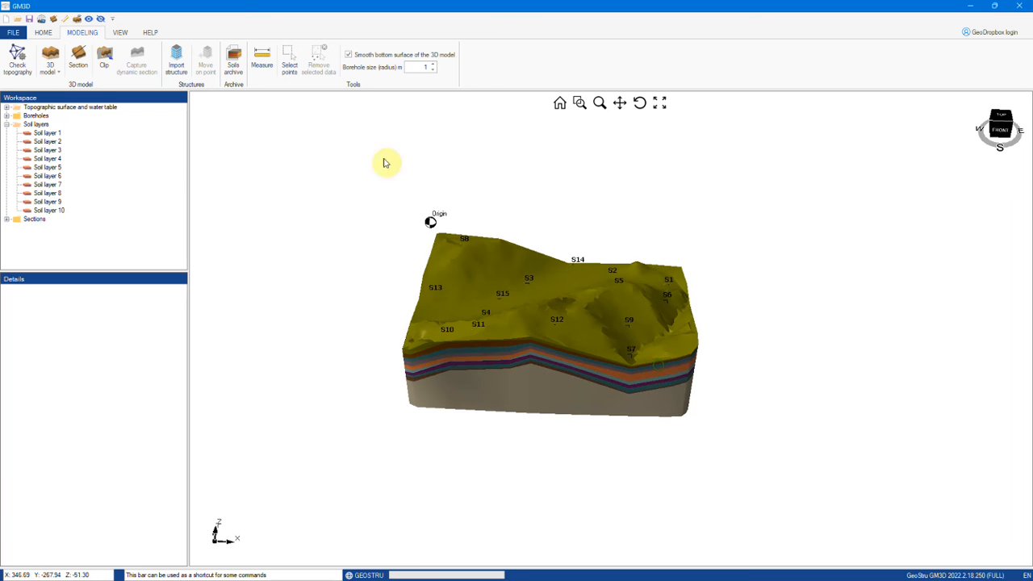
Step: Toggle the 3D layer surfaces and make the soil model semi-transparent with outlined edges
click(119, 32)
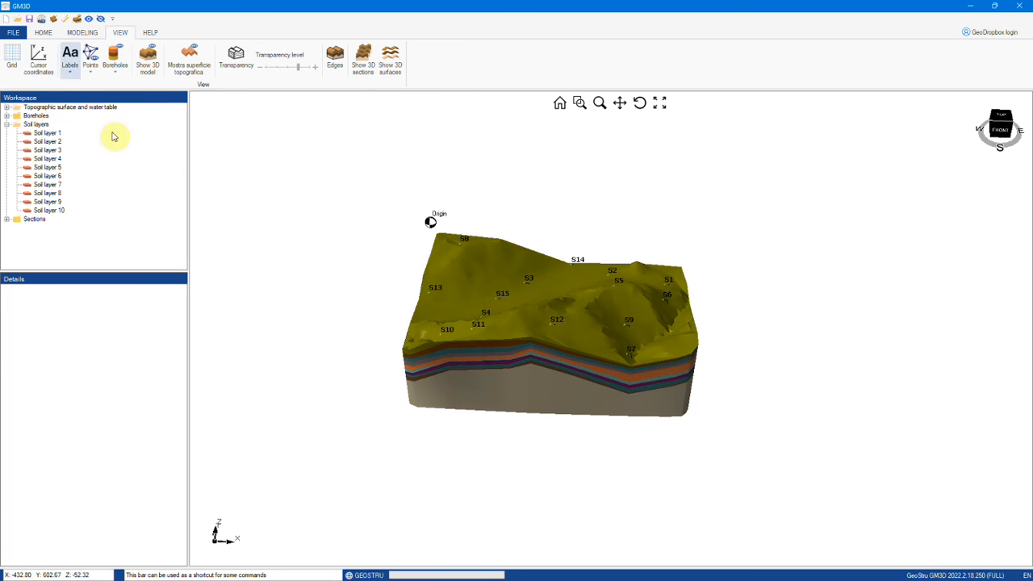
click(390, 61)
middle_drag(621, 384, 553, 326)
click(236, 57)
middle_drag(611, 341, 509, 406)
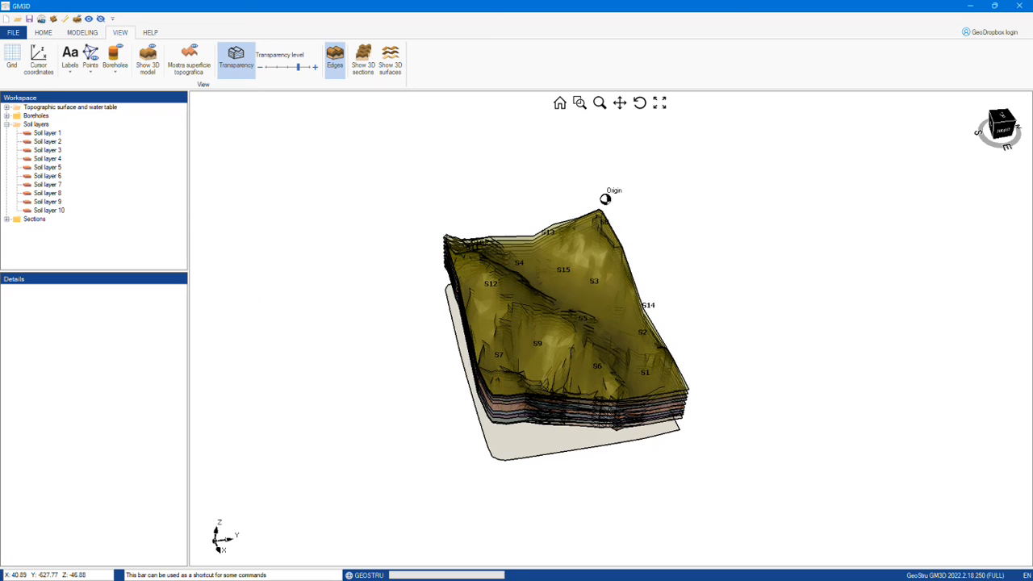
Step: Show all sections in the 3D view, then toggle the soil layer surfaces display
click(8, 219)
click(32, 229)
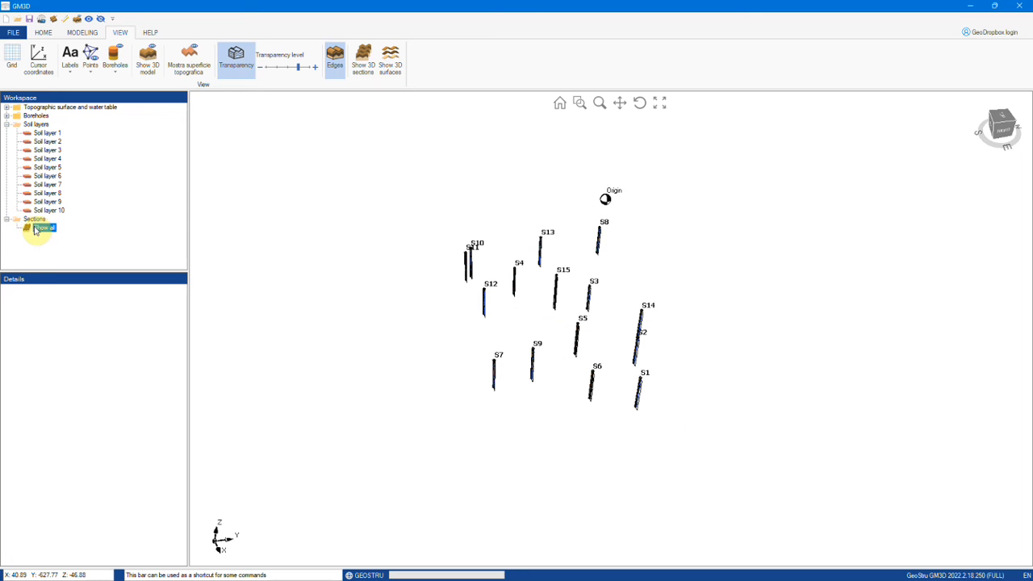
click(7, 219)
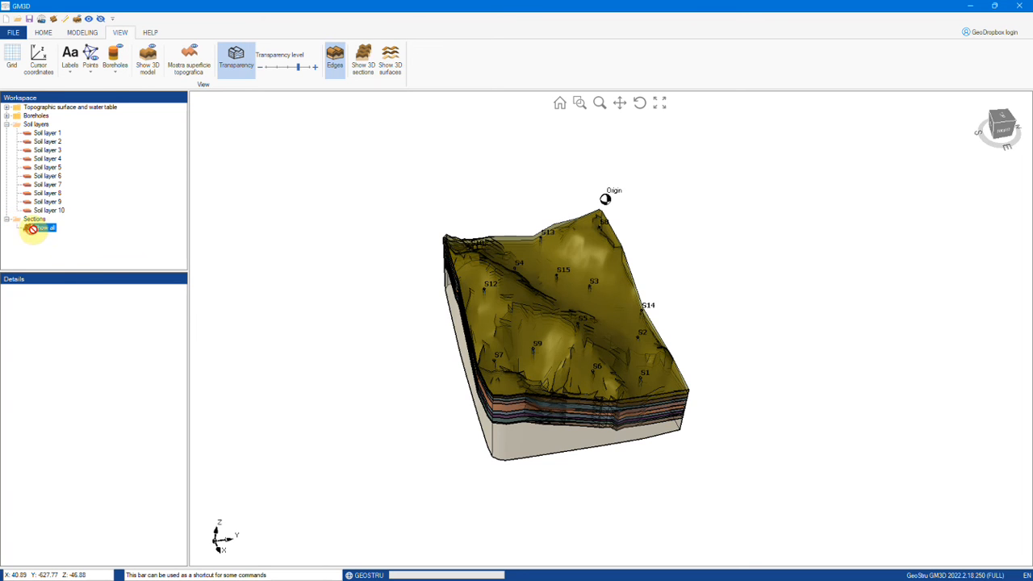
click(392, 64)
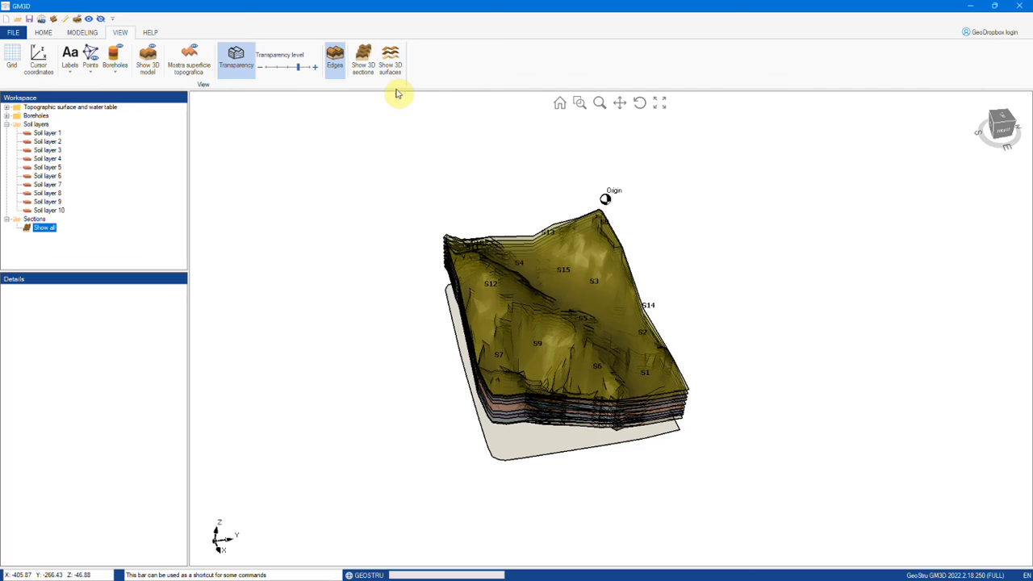